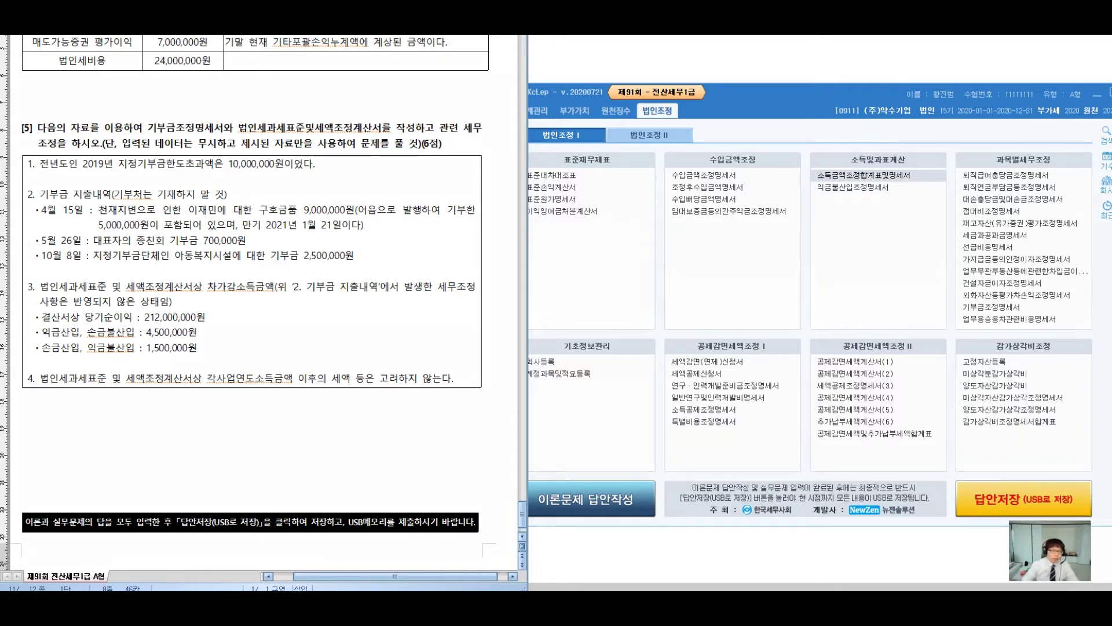
drag(197, 105, 199, 121)
drag(202, 120, 189, 123)
mouse_move(288, 95)
mouse_down()
mouse_move(300, 93)
mouse_move(316, 116)
mouse_up()
mouse_move(303, 82)
mouse_down()
mouse_move(290, 124)
mouse_move(306, 81)
mouse_up()
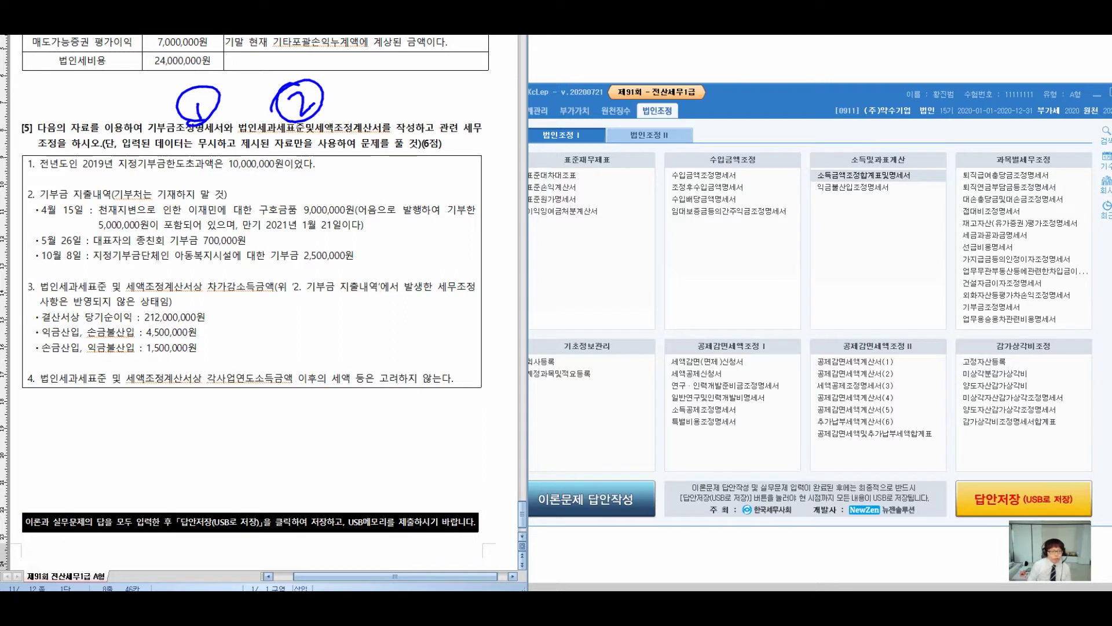
drag(481, 126, 489, 422)
mouse_move(572, 271)
mouse_down()
mouse_move(559, 313)
mouse_move(586, 316)
mouse_move(594, 339)
mouse_move(556, 281)
mouse_up()
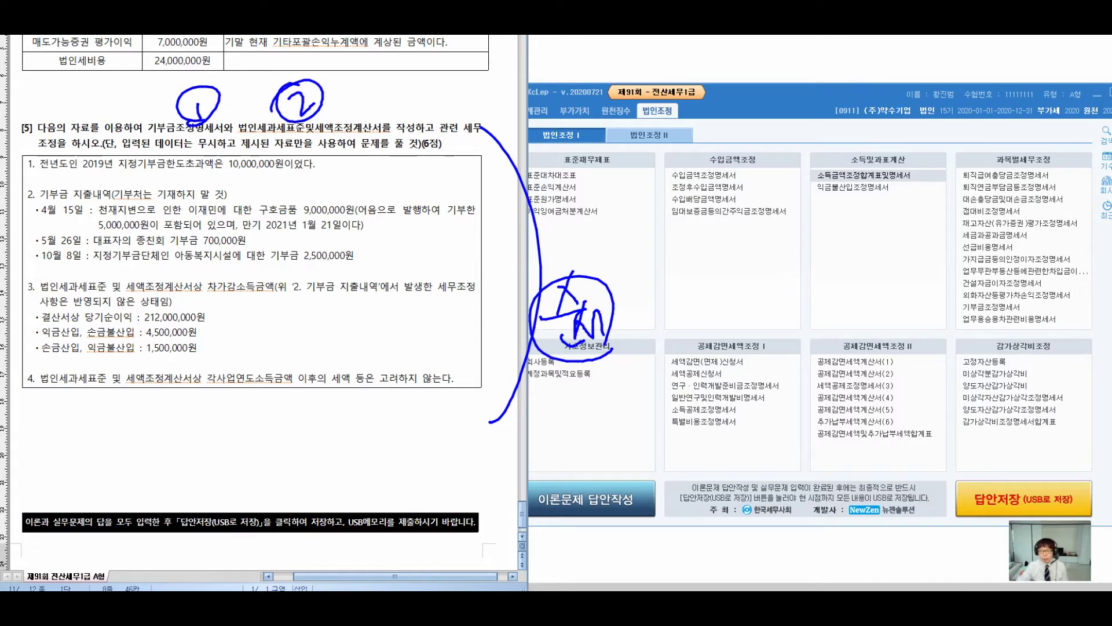
key(Escape)
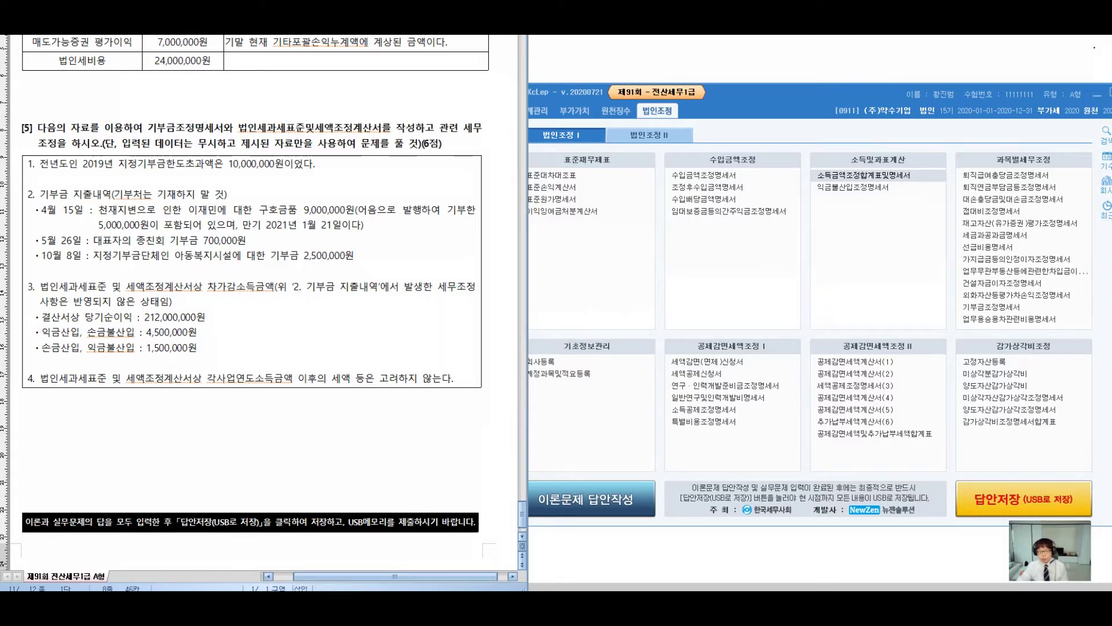
Open the 기부금조정명세서 form and review the prior-year excess and donation details in items 1 and 2 of problem 5
key(alt+Tab)
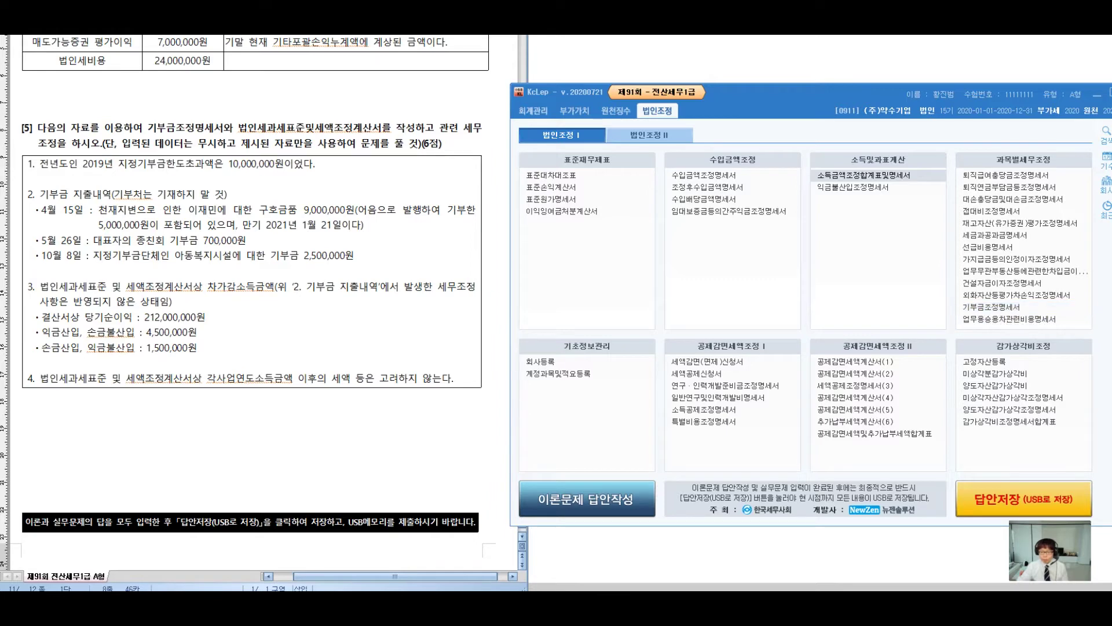
click(993, 307)
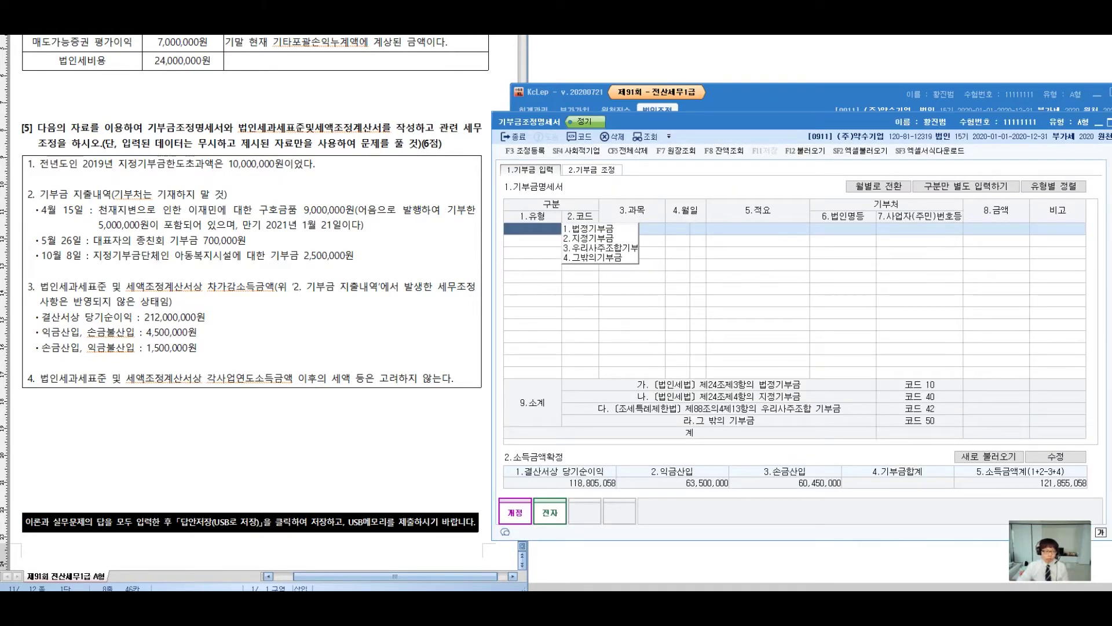
drag(40, 164, 316, 165)
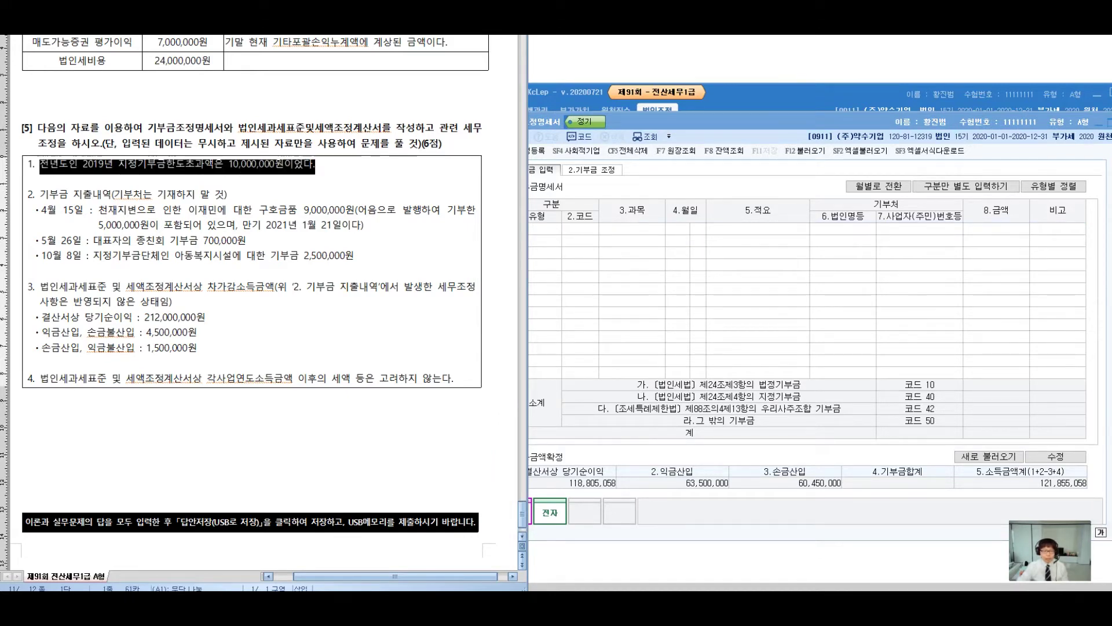
drag(39, 195, 228, 195)
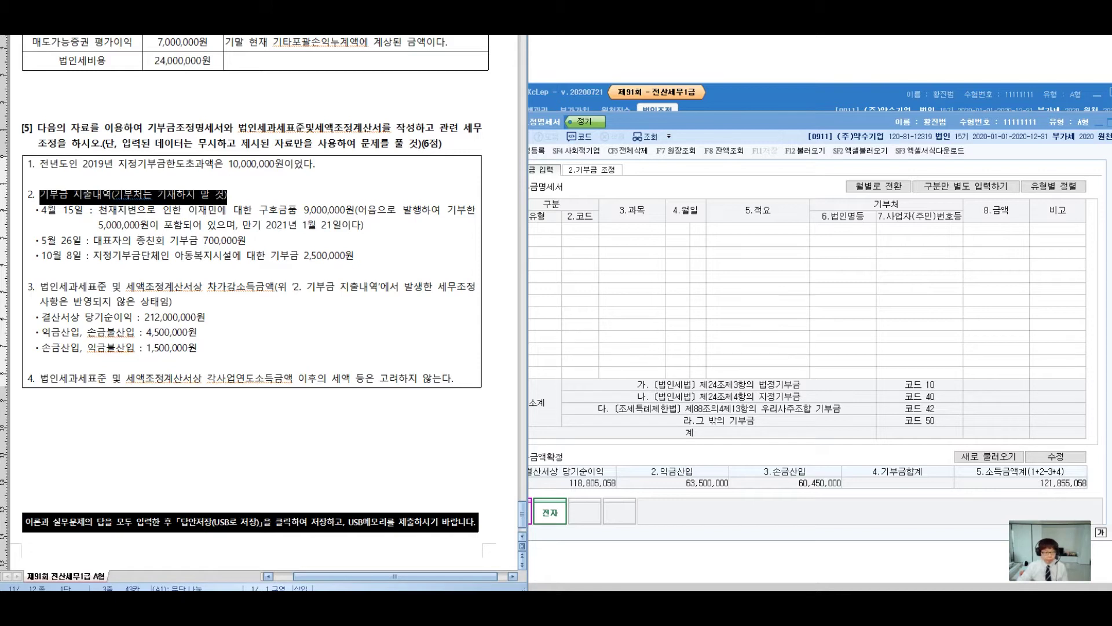
click(228, 195)
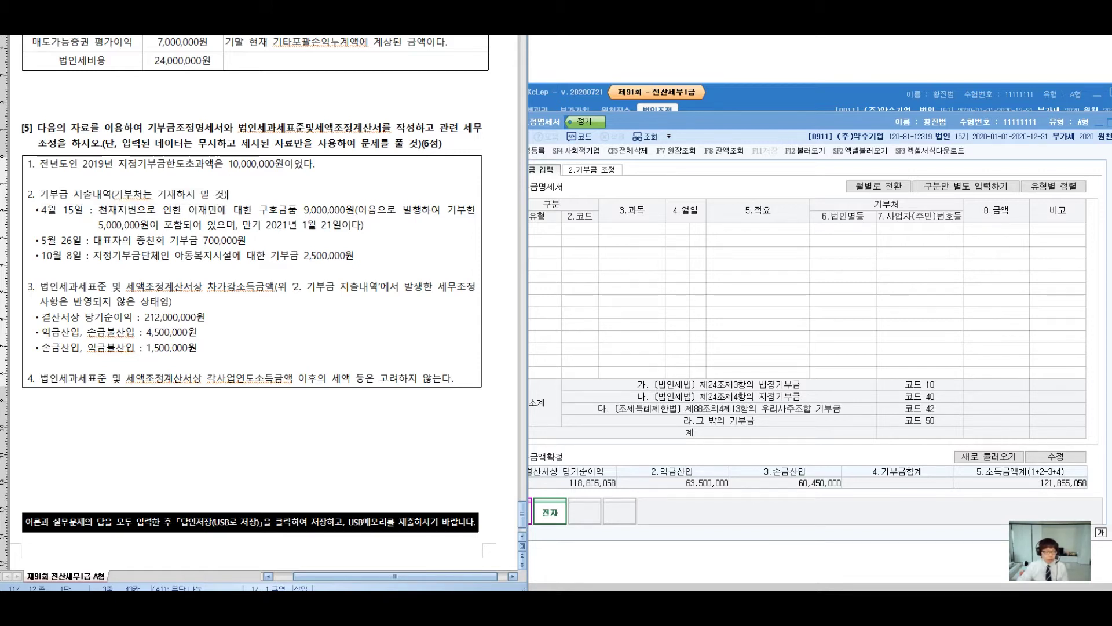
Load the donation data and income figures from the vouchers into the 기부금조정명세서, replacing any existing entries
key(alt+Tab)
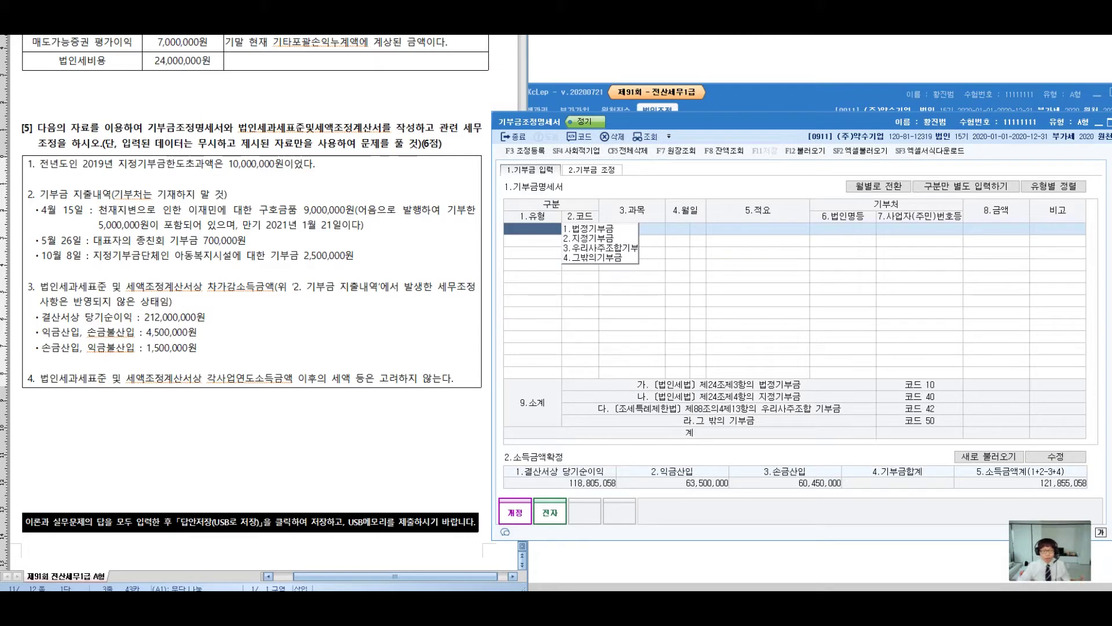
key(alt+Tab)
key(shift+Home)
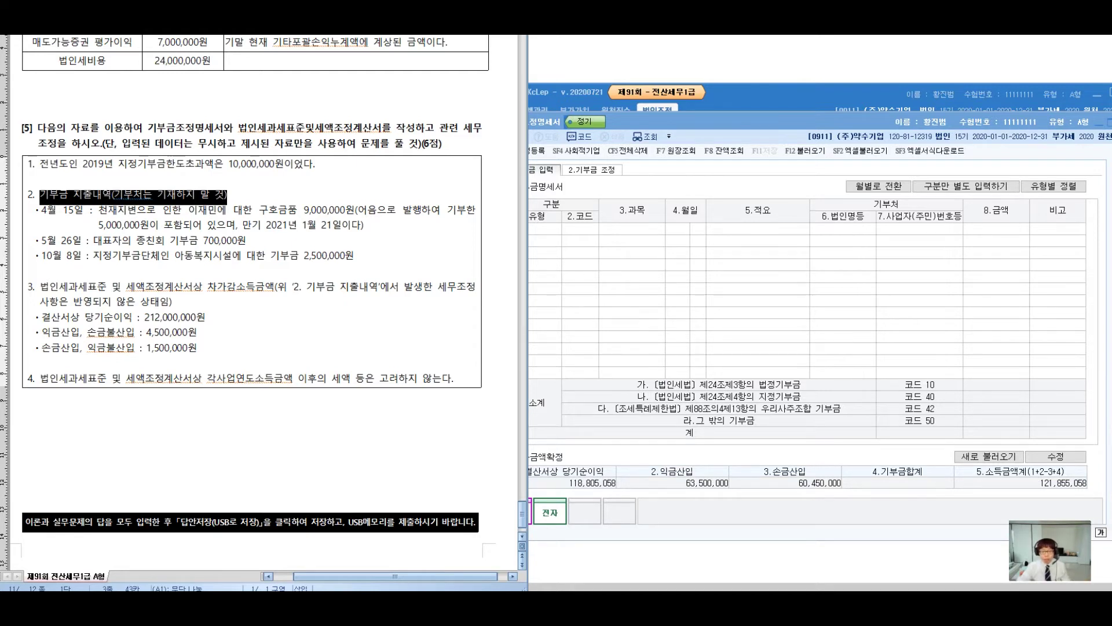
key(F12)
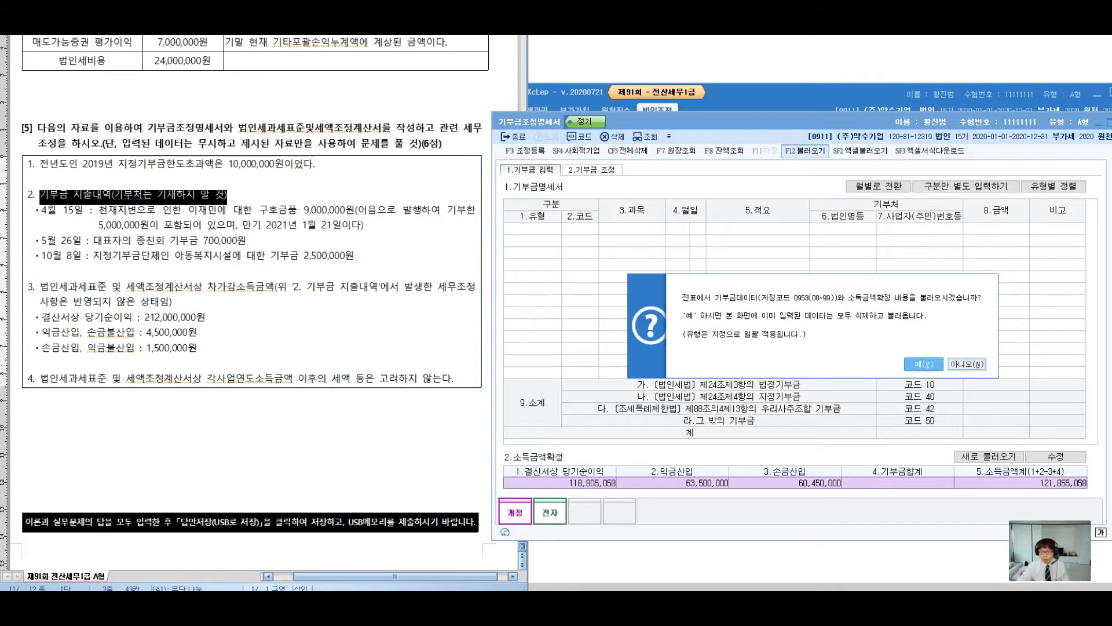
key(Return)
key(Escape)
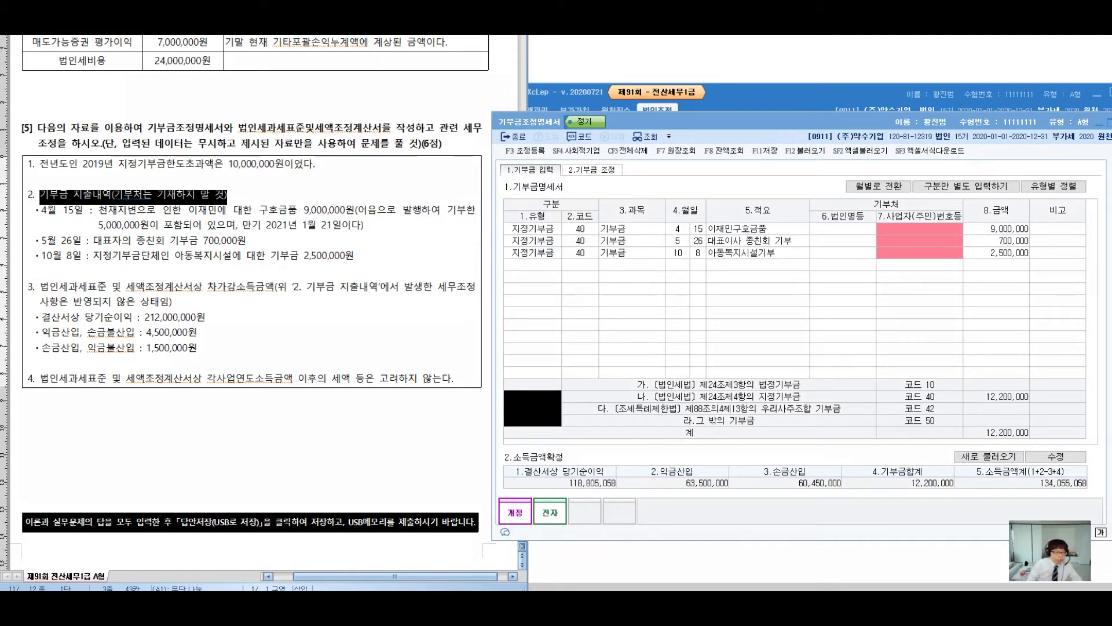
drag(279, 145, 264, 188)
mouse_move(265, 155)
mouse_down()
mouse_move(286, 166)
mouse_move(288, 215)
mouse_move(289, 185)
mouse_up()
drag(292, 184, 313, 206)
drag(322, 168, 324, 174)
drag(249, 272, 278, 323)
mouse_move(282, 289)
mouse_down()
mouse_move(294, 288)
mouse_move(301, 318)
mouse_up()
drag(324, 267, 347, 321)
mouse_move(345, 280)
mouse_down()
mouse_move(374, 316)
mouse_move(373, 336)
mouse_up()
drag(387, 277, 409, 307)
drag(412, 267, 415, 376)
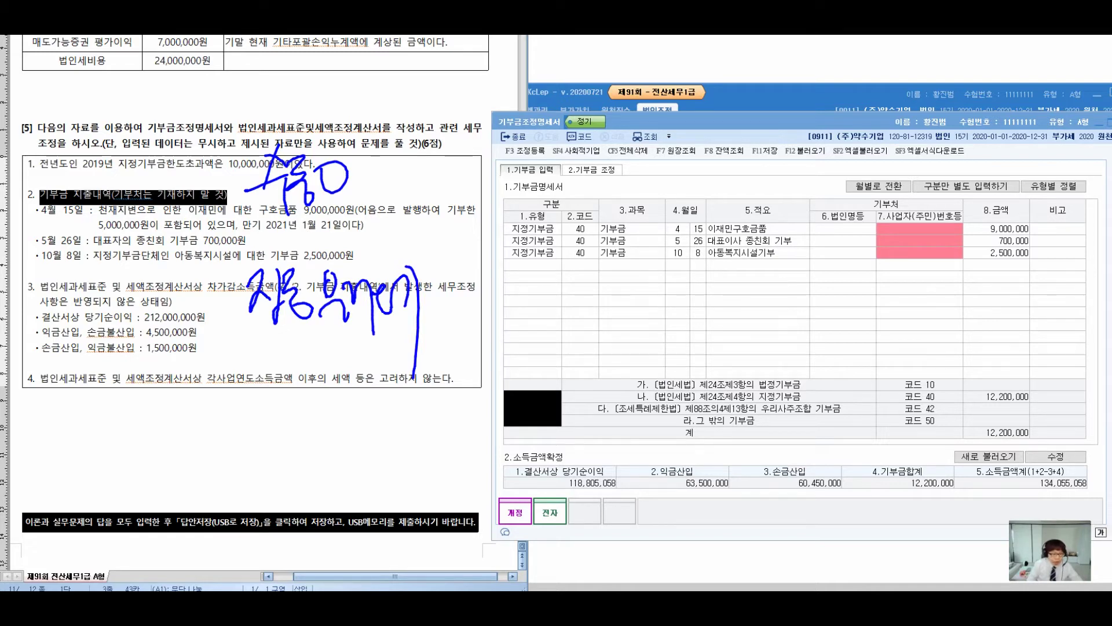
drag(738, 264, 657, 376)
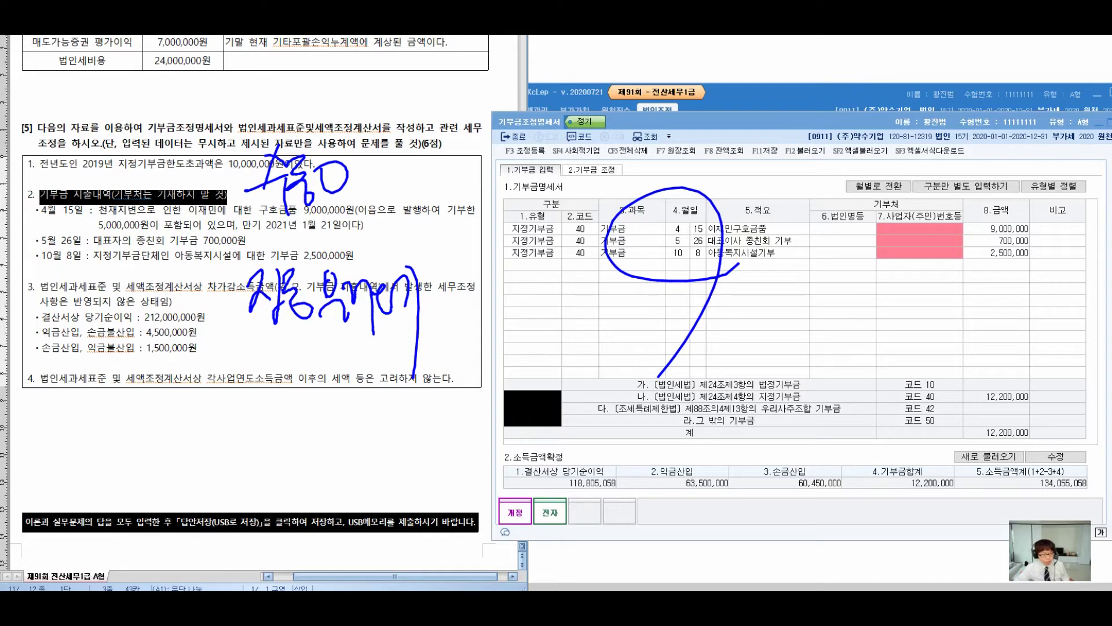
key(Escape)
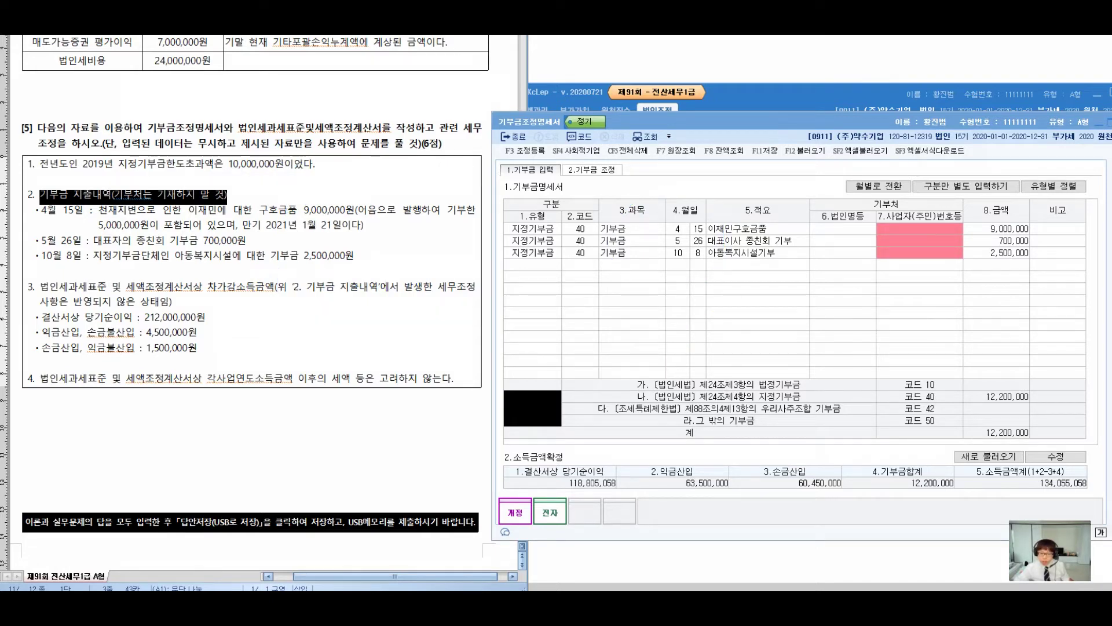
Classify the April 15 disaster-relief donation as 법정기부금 and the May 26 clan-association donation as 그밖의기부금
click(532, 228)
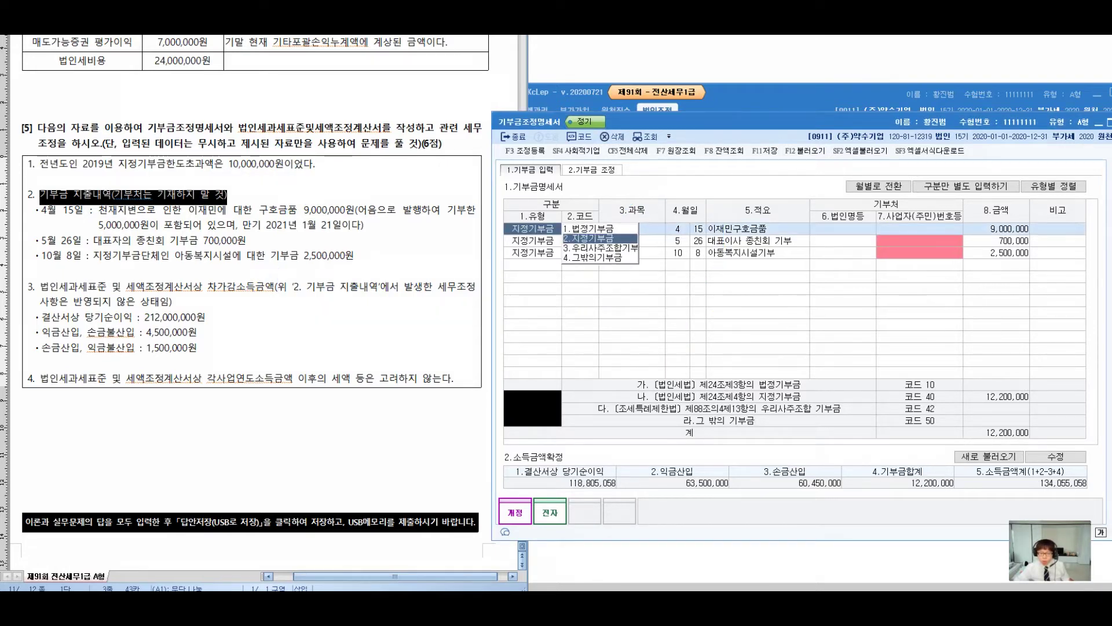
key(1)
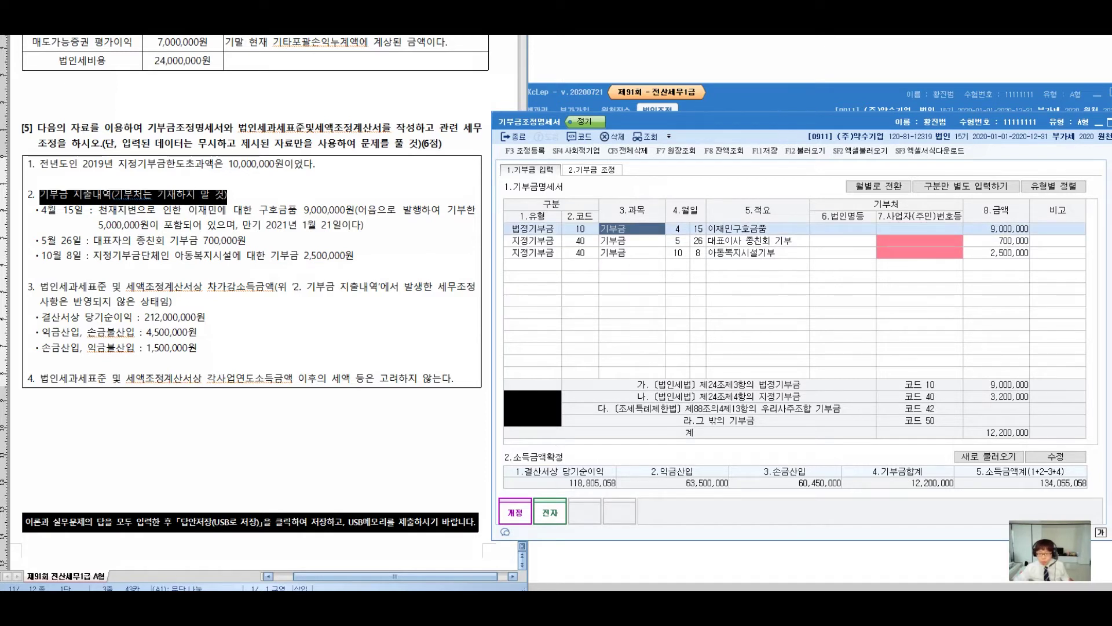
click(757, 241)
click(532, 241)
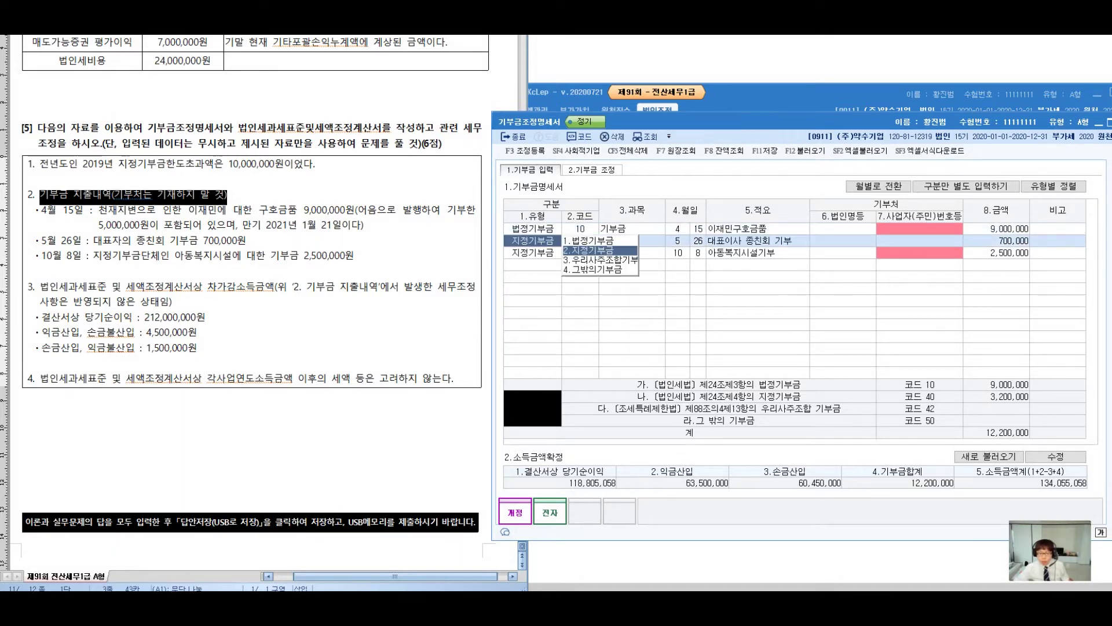
key(4)
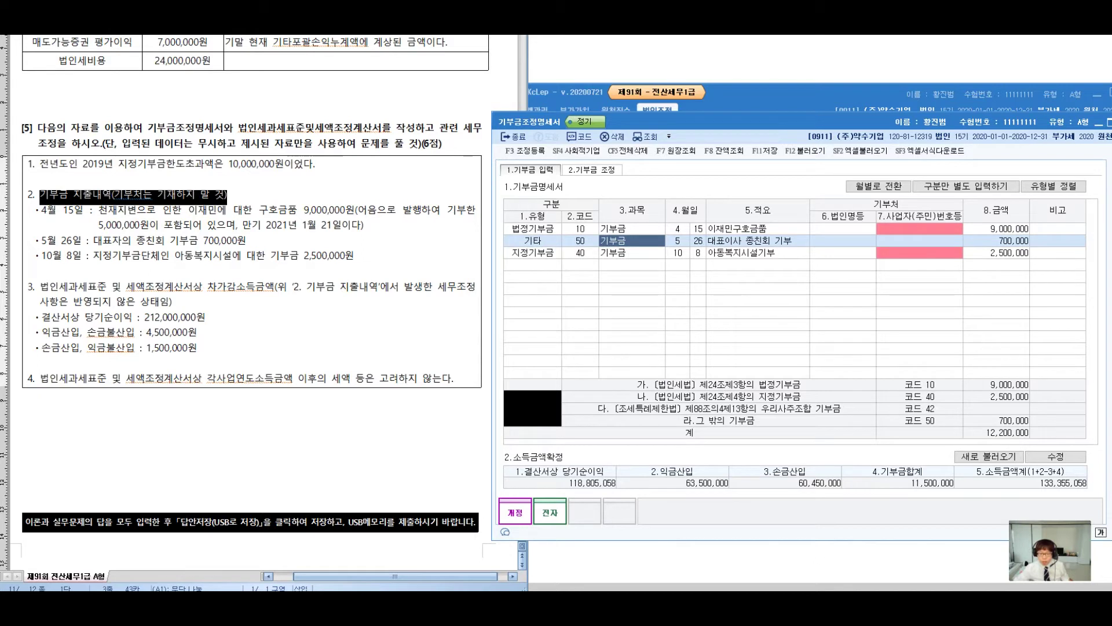
click(757, 252)
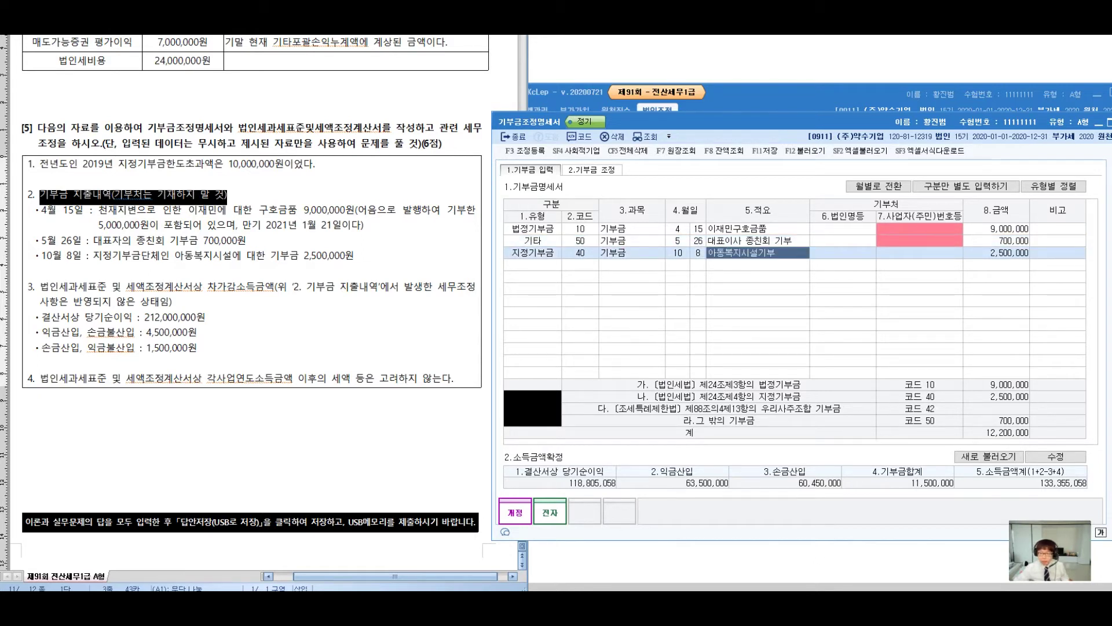
key(ctrl+2)
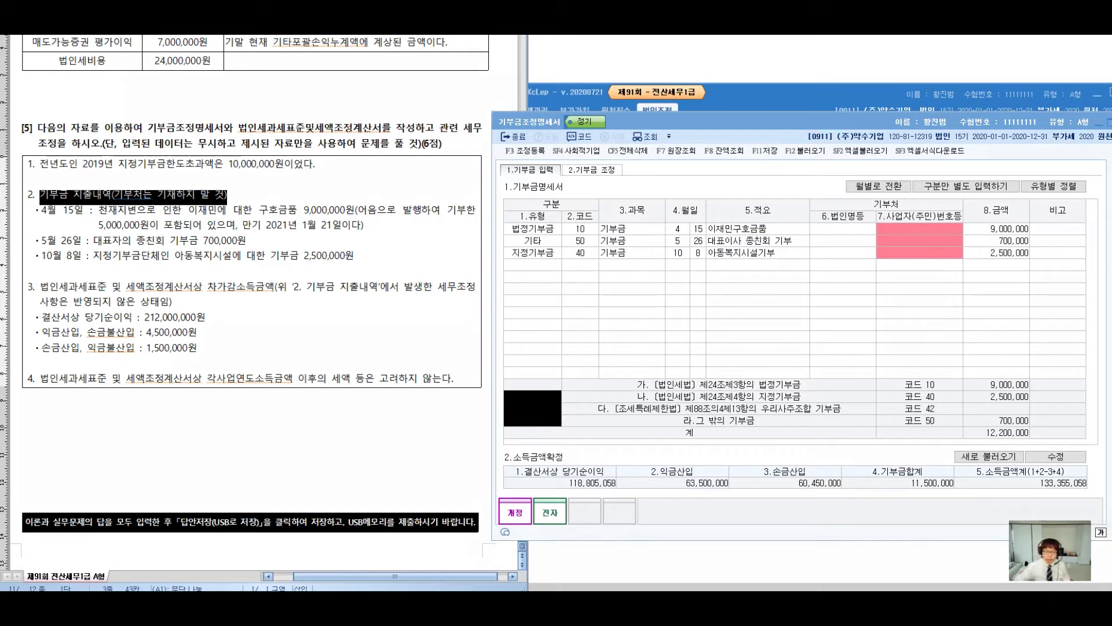
drag(526, 193, 506, 215)
drag(587, 153, 589, 186)
mouse_move(607, 154)
mouse_down()
mouse_move(603, 187)
mouse_move(612, 162)
mouse_up()
drag(590, 187, 620, 183)
drag(616, 193, 632, 197)
drag(619, 168, 648, 180)
drag(652, 188, 655, 189)
drag(665, 180, 721, 164)
mouse_move(649, 241)
mouse_down()
mouse_move(657, 270)
mouse_move(686, 264)
mouse_up()
mouse_move(669, 271)
mouse_down()
mouse_move(690, 282)
mouse_move(673, 271)
mouse_up()
drag(679, 243, 708, 265)
mouse_move(670, 322)
mouse_down()
mouse_move(689, 325)
mouse_move(683, 334)
mouse_up()
mouse_move(697, 301)
mouse_down()
mouse_move(714, 357)
mouse_move(714, 300)
mouse_up()
drag(715, 296, 724, 326)
mouse_move(695, 369)
mouse_down()
mouse_move(712, 382)
mouse_move(728, 370)
mouse_move(775, 378)
mouse_move(773, 495)
mouse_up()
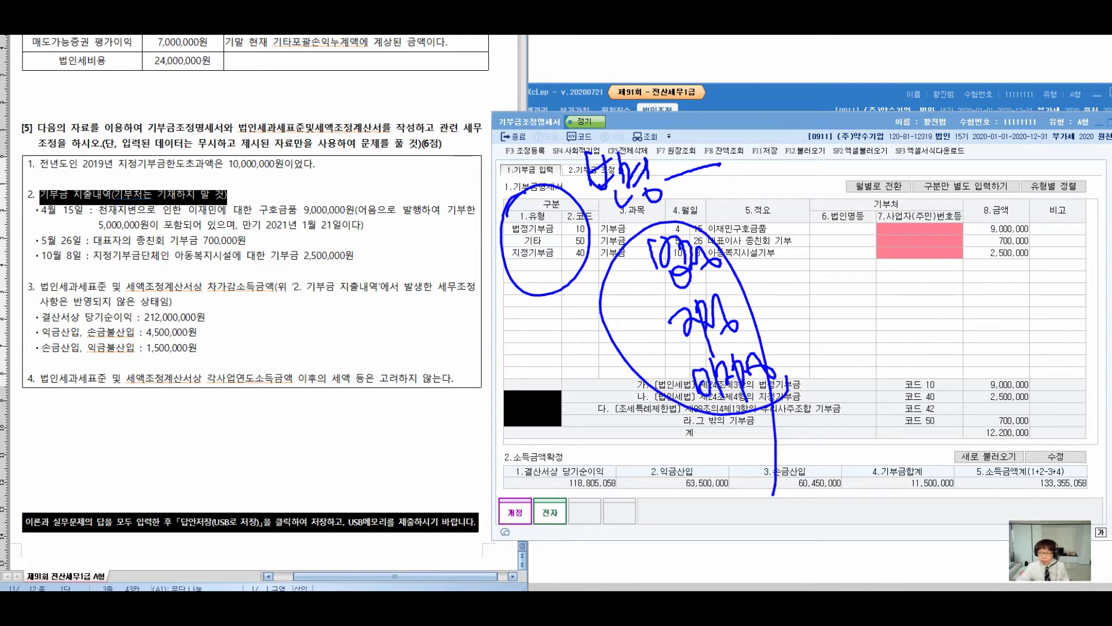
key(Escape)
click(103, 240)
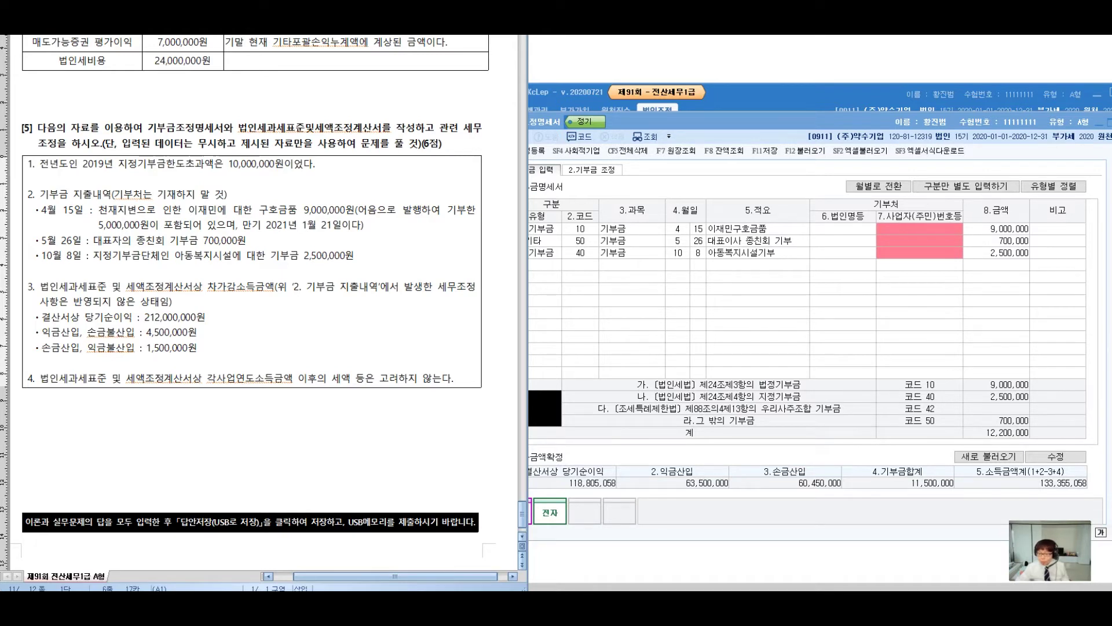
click(99, 210)
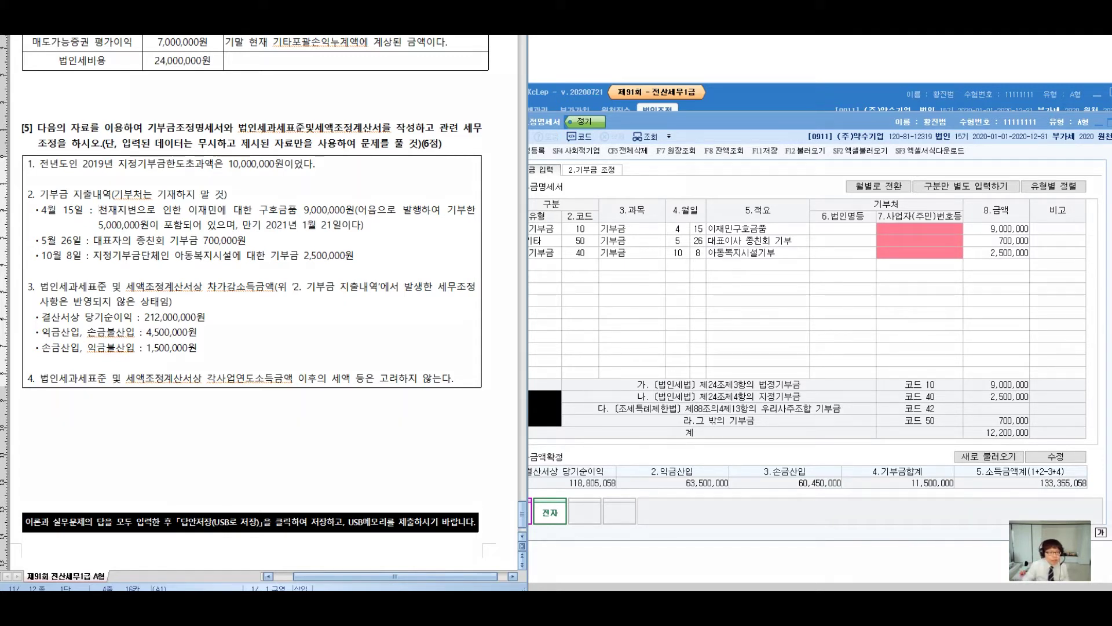
drag(302, 189, 367, 150)
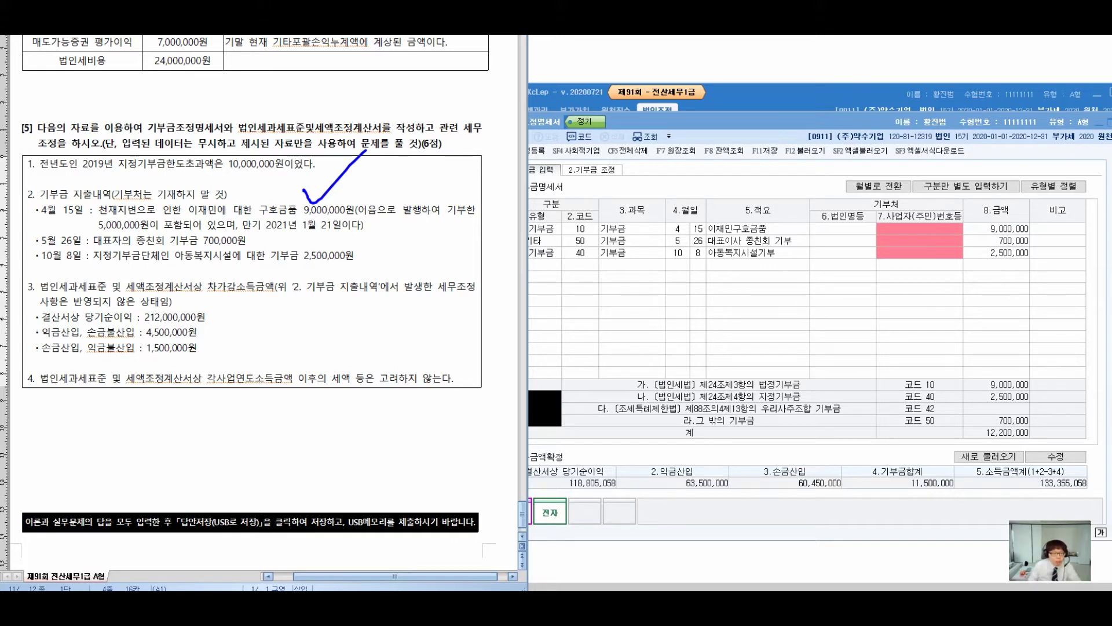
drag(220, 240, 266, 184)
mouse_move(139, 235)
mouse_down()
mouse_move(142, 358)
mouse_move(208, 349)
mouse_up()
drag(260, 278, 271, 320)
mouse_move(287, 294)
mouse_down()
mouse_move(307, 322)
mouse_move(323, 318)
mouse_up()
click(333, 316)
mouse_move(354, 282)
mouse_down()
mouse_move(357, 318)
mouse_move(408, 316)
mouse_up()
click(389, 313)
mouse_move(431, 276)
mouse_down()
mouse_move(430, 316)
mouse_move(458, 310)
mouse_up()
mouse_move(472, 272)
mouse_down()
mouse_move(473, 319)
mouse_move(494, 296)
mouse_move(509, 300)
mouse_up()
mouse_move(307, 356)
mouse_down()
mouse_move(303, 385)
mouse_move(332, 401)
mouse_up()
drag(329, 366, 357, 372)
drag(344, 391, 366, 391)
drag(383, 347, 387, 398)
drag(391, 351, 407, 380)
drag(385, 384, 415, 419)
drag(406, 357, 417, 379)
mouse_move(404, 382)
mouse_down()
mouse_move(436, 369)
mouse_move(445, 404)
mouse_up()
mouse_move(324, 340)
mouse_down()
mouse_move(464, 409)
mouse_move(325, 342)
mouse_up()
drag(479, 369, 524, 362)
mouse_move(489, 387)
mouse_down()
mouse_move(530, 377)
mouse_move(521, 399)
mouse_up()
drag(592, 261, 602, 277)
drag(597, 284, 588, 318)
mouse_move(591, 296)
mouse_down()
mouse_move(611, 316)
mouse_move(618, 299)
mouse_up()
drag(617, 268, 627, 324)
drag(627, 273, 633, 289)
mouse_move(614, 293)
mouse_down()
mouse_move(653, 284)
mouse_move(651, 317)
mouse_up()
mouse_move(642, 273)
mouse_down()
mouse_move(644, 292)
mouse_move(678, 295)
mouse_up()
drag(658, 299, 663, 340)
drag(688, 282, 693, 330)
mouse_move(614, 259)
mouse_down()
mouse_move(704, 347)
mouse_move(596, 255)
mouse_up()
drag(569, 186, 604, 204)
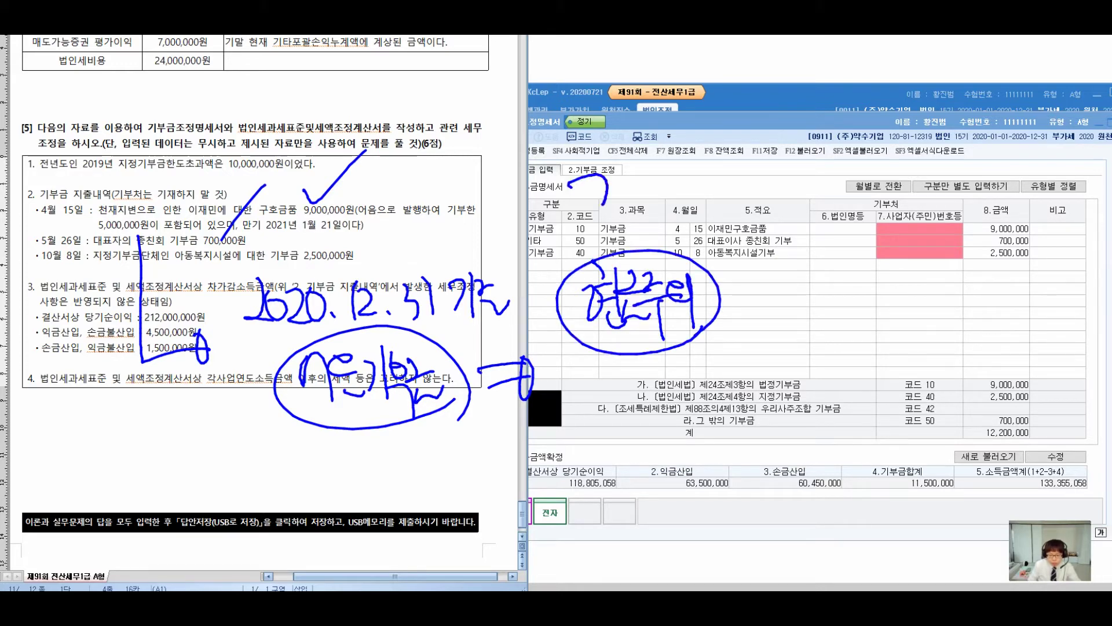
drag(596, 171, 559, 227)
mouse_move(580, 191)
mouse_down()
mouse_move(607, 209)
mouse_move(608, 175)
mouse_move(643, 211)
mouse_up()
mouse_move(654, 173)
mouse_down()
mouse_move(698, 227)
mouse_move(650, 249)
mouse_move(678, 248)
mouse_up()
mouse_move(561, 366)
mouse_down()
mouse_move(562, 400)
mouse_move(579, 410)
mouse_up()
mouse_move(591, 382)
mouse_down()
mouse_move(593, 417)
mouse_move(613, 410)
mouse_up()
mouse_move(622, 366)
mouse_down()
mouse_move(624, 427)
mouse_move(639, 411)
mouse_up()
mouse_move(642, 379)
mouse_down()
mouse_move(656, 416)
mouse_move(670, 419)
mouse_up()
mouse_move(667, 401)
mouse_down()
mouse_move(694, 387)
mouse_move(698, 406)
mouse_up()
drag(717, 365, 743, 397)
drag(751, 356, 753, 416)
mouse_move(760, 361)
mouse_down()
mouse_move(772, 389)
mouse_move(765, 374)
mouse_up()
drag(776, 387, 777, 423)
mouse_move(787, 396)
mouse_down()
mouse_move(806, 393)
mouse_move(799, 376)
mouse_up()
mouse_move(383, 468)
mouse_down()
mouse_move(416, 497)
mouse_move(418, 470)
mouse_up()
mouse_move(433, 468)
mouse_down()
mouse_move(463, 507)
mouse_move(475, 492)
mouse_up()
drag(497, 448, 500, 499)
mouse_move(517, 463)
mouse_down()
mouse_move(532, 486)
mouse_move(548, 481)
mouse_up()
mouse_move(544, 449)
mouse_down()
mouse_move(549, 496)
mouse_move(603, 472)
mouse_up()
mouse_move(571, 480)
mouse_down()
mouse_move(596, 483)
mouse_move(596, 465)
mouse_up()
mouse_move(594, 468)
mouse_down()
mouse_move(591, 501)
mouse_move(638, 494)
mouse_move(642, 503)
mouse_move(659, 480)
mouse_up()
drag(666, 455, 667, 514)
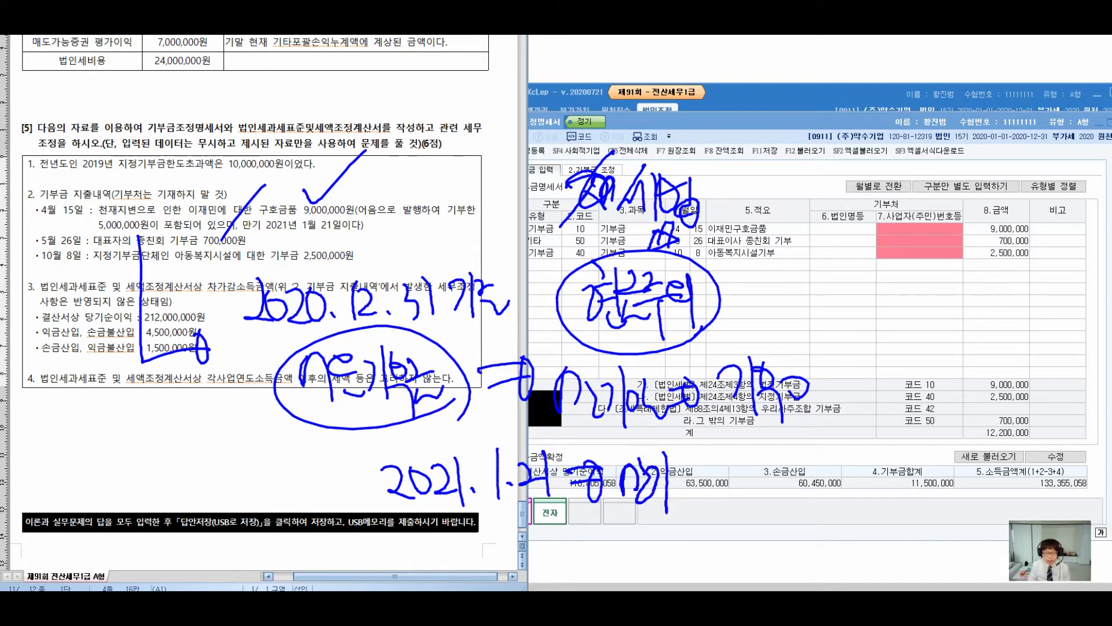
drag(686, 456, 683, 493)
drag(692, 466, 712, 488)
mouse_move(711, 464)
mouse_down()
mouse_move(691, 489)
mouse_move(730, 475)
mouse_up()
drag(731, 475, 712, 524)
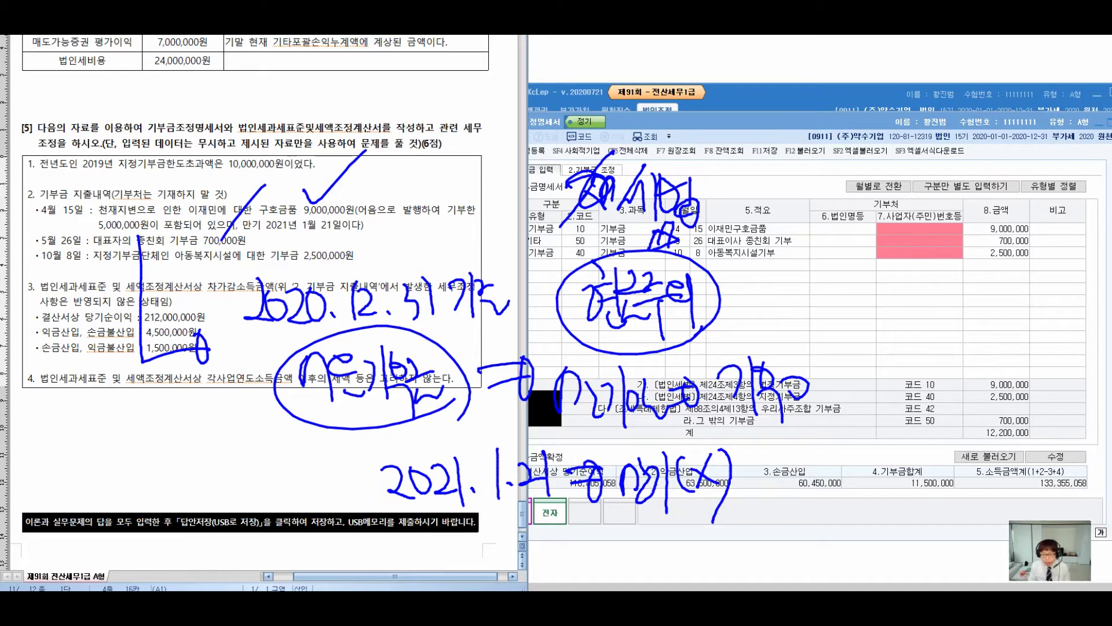
drag(743, 456, 781, 453)
drag(757, 477, 782, 475)
drag(819, 438, 804, 487)
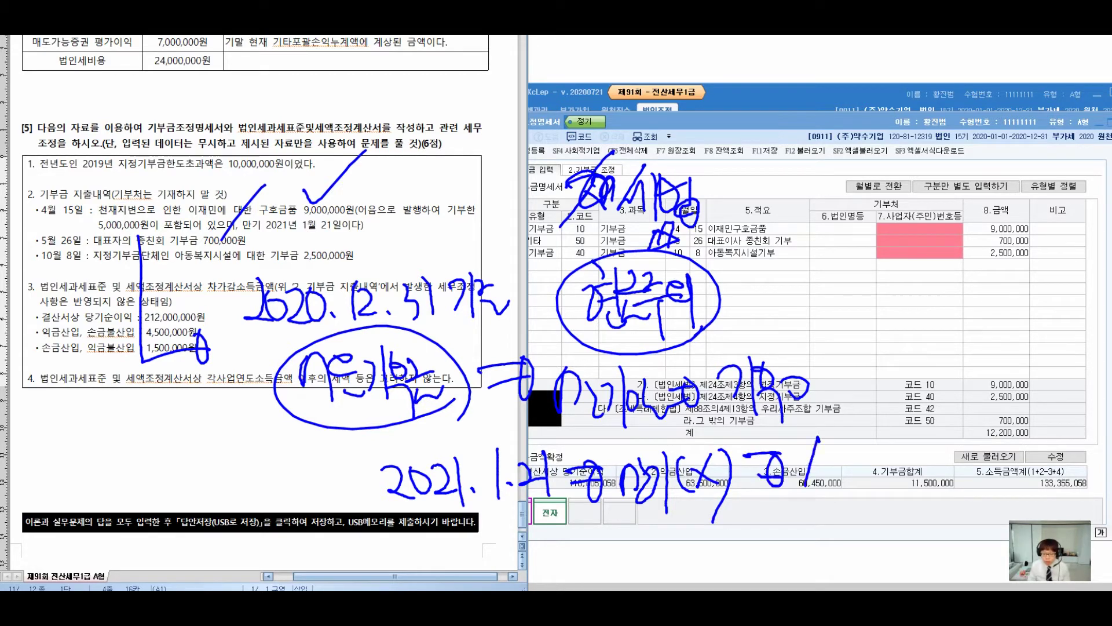
mouse_move(795, 449)
mouse_down()
mouse_move(818, 496)
mouse_move(853, 440)
mouse_up()
drag(837, 477, 868, 492)
drag(886, 419, 794, 528)
drag(793, 429, 880, 516)
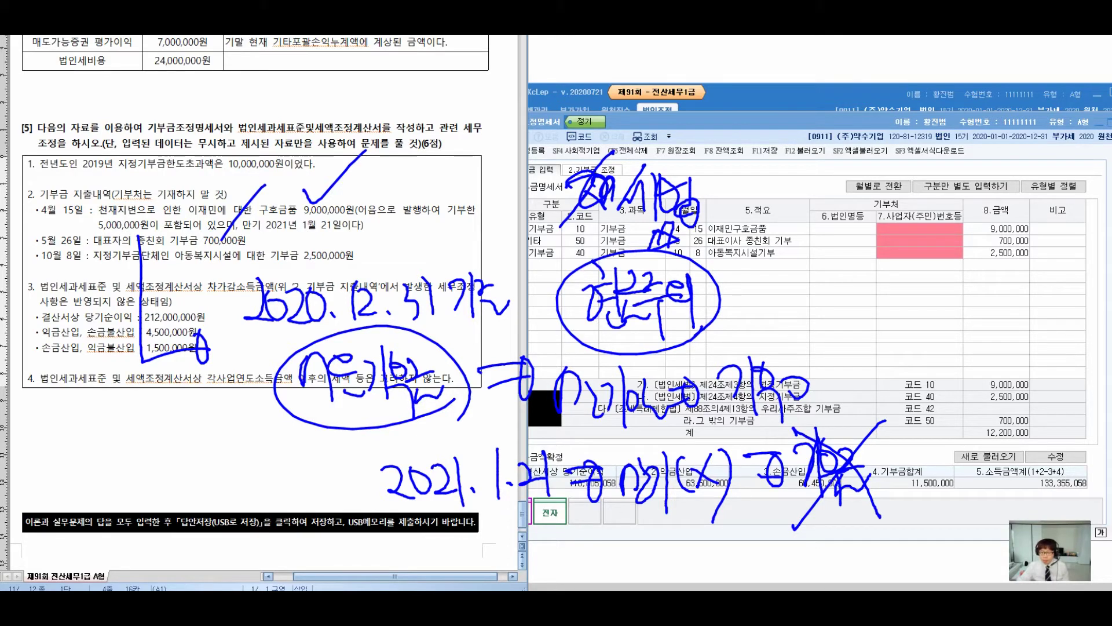
key(Escape)
Set the amount of the April 15 disaster-relief donation to 4,000,000
click(997, 229)
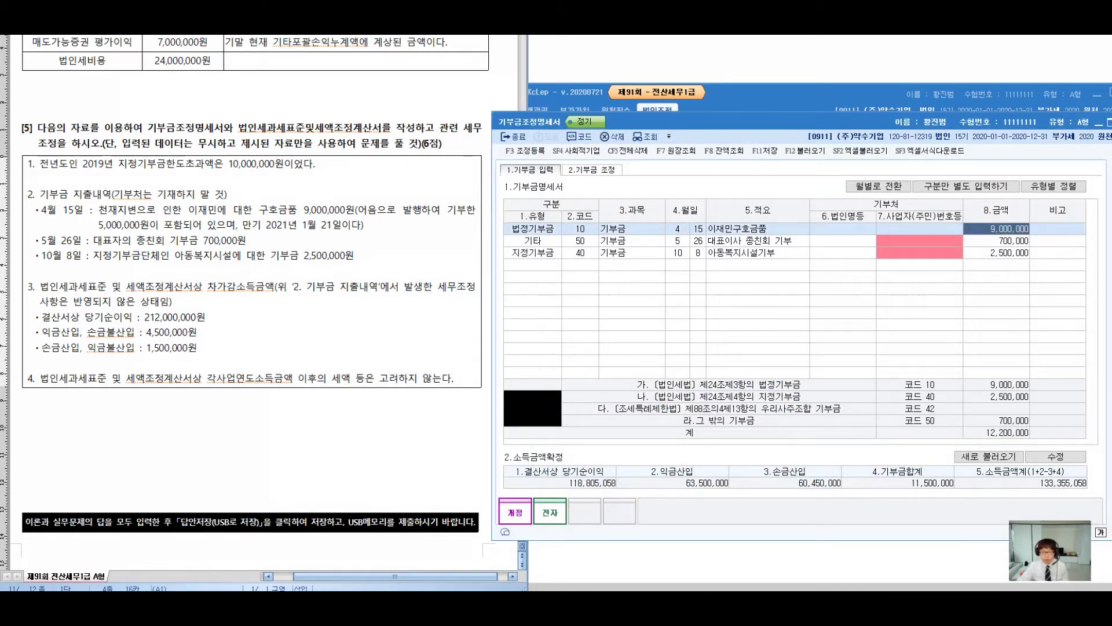
text(4000000)
key(Return)
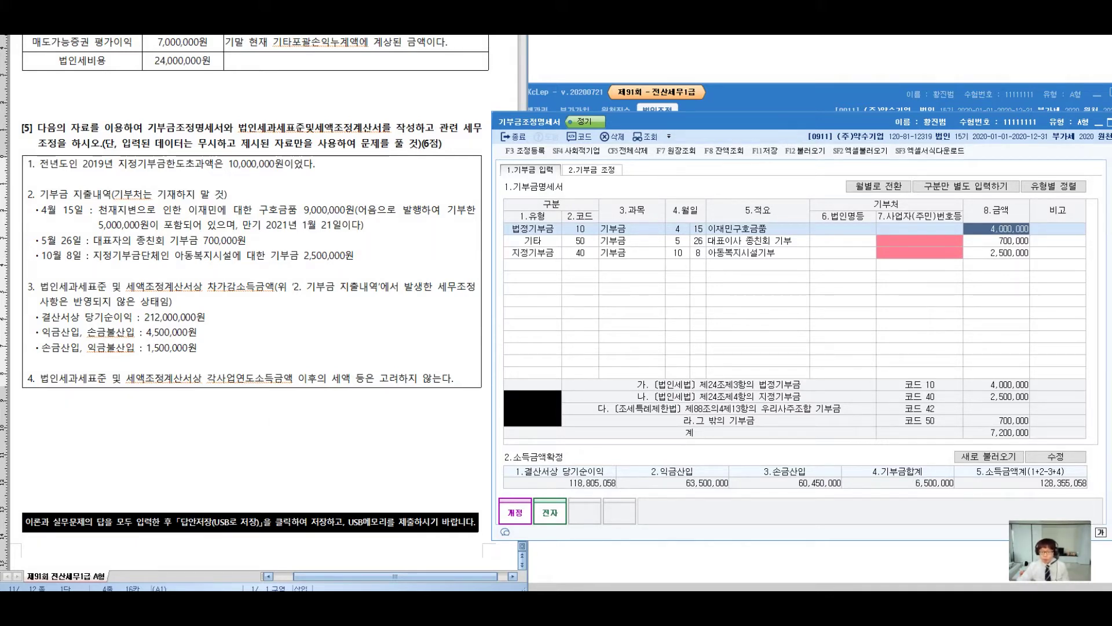
Check the donation amounts and read the item 3 conditions of problem 5 for the income figures
click(1055, 456)
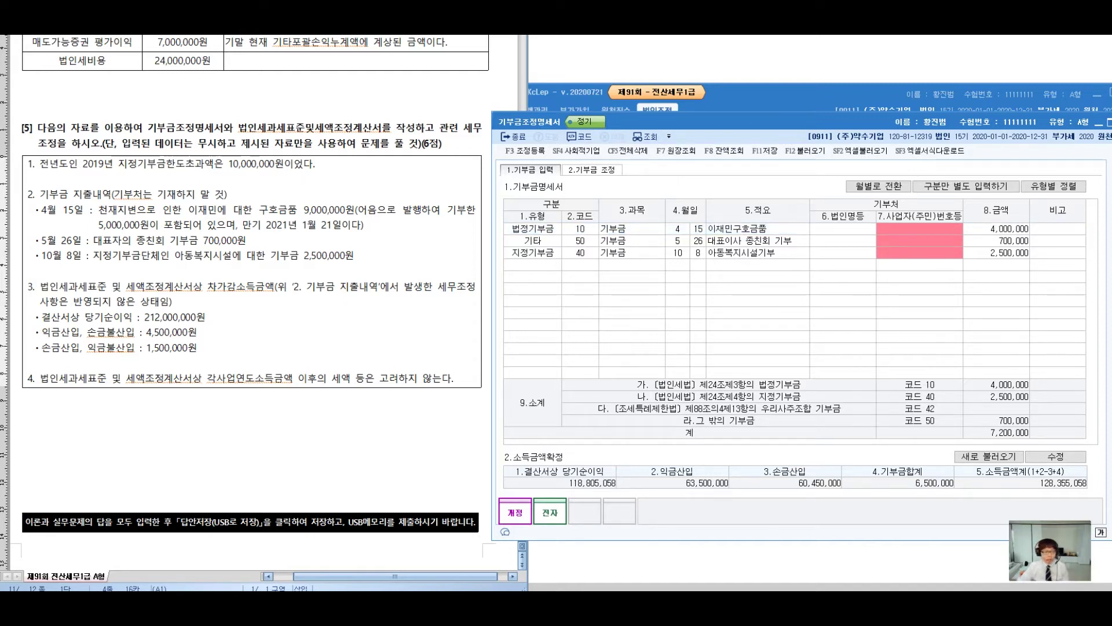
click(996, 229)
key(Down)
key(Down)
click(69, 287)
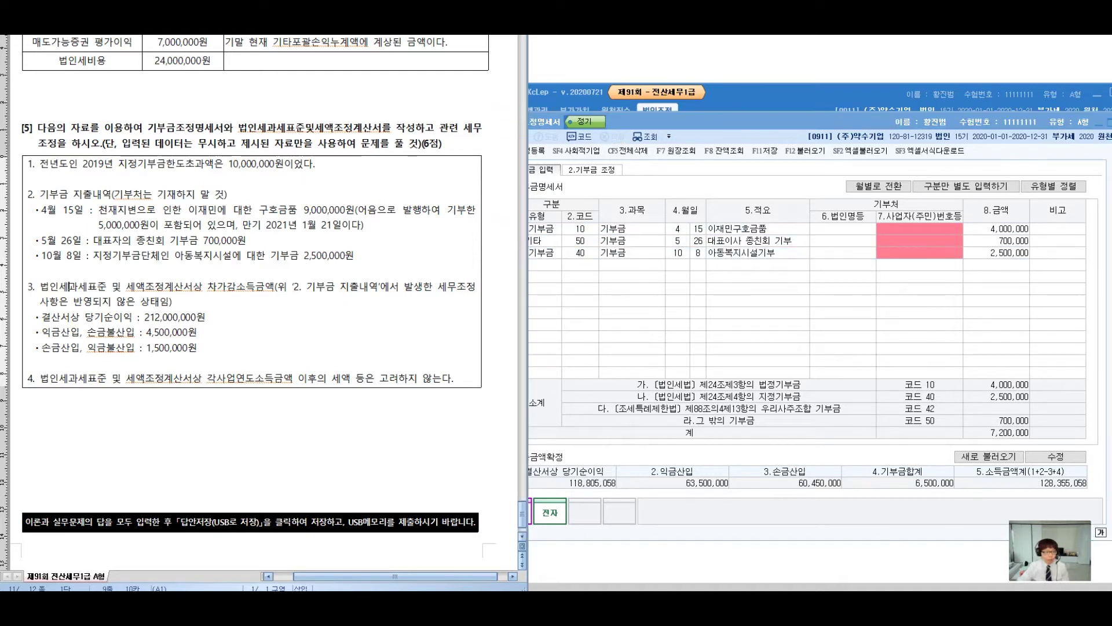
drag(39, 287, 171, 302)
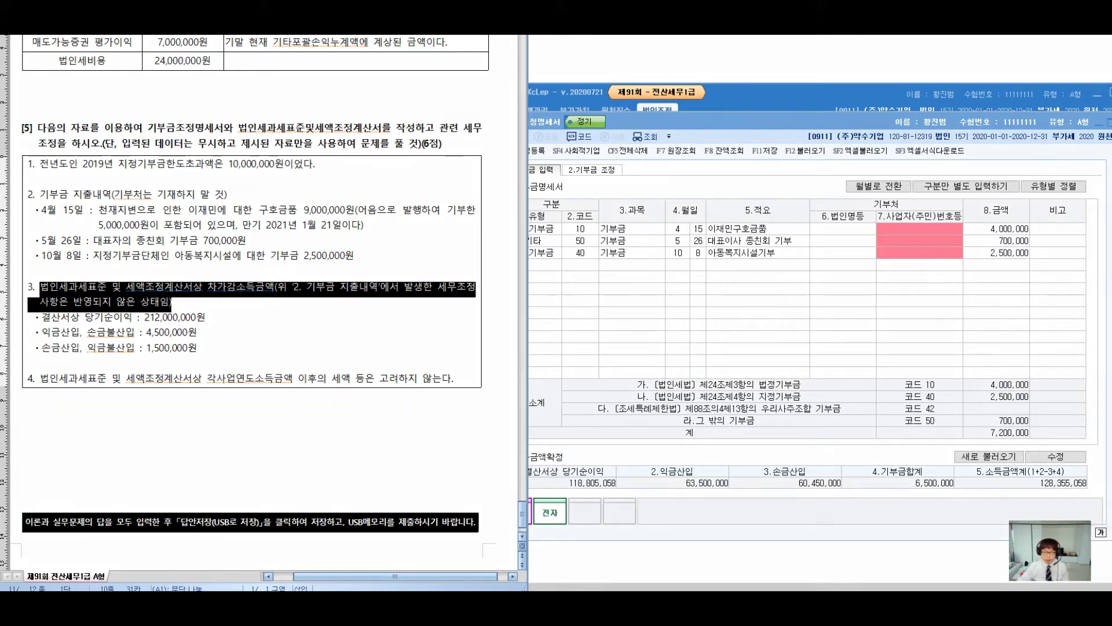
mouse_move(150, 262)
mouse_down()
mouse_move(121, 281)
mouse_move(301, 196)
mouse_up()
mouse_move(259, 200)
mouse_down()
mouse_move(291, 226)
mouse_move(282, 178)
mouse_up()
mouse_move(317, 159)
mouse_down()
mouse_move(341, 162)
mouse_move(325, 199)
mouse_up()
drag(343, 138, 355, 224)
mouse_move(360, 158)
mouse_down()
mouse_move(375, 214)
mouse_move(367, 182)
mouse_up()
drag(369, 181, 389, 173)
drag(373, 203, 406, 203)
mouse_move(339, 231)
mouse_down()
mouse_move(343, 270)
mouse_move(393, 267)
mouse_up()
drag(396, 229, 398, 266)
drag(432, 222, 402, 267)
drag(414, 234, 446, 271)
drag(454, 211, 505, 203)
drag(463, 225, 498, 224)
drag(495, 198, 493, 213)
drag(532, 167, 560, 185)
mouse_move(561, 166)
mouse_down()
mouse_move(567, 205)
mouse_move(591, 166)
mouse_up()
mouse_move(598, 165)
mouse_down()
mouse_move(592, 202)
mouse_move(605, 190)
mouse_up()
drag(614, 164, 621, 199)
mouse_move(626, 174)
mouse_down()
mouse_move(663, 207)
mouse_move(550, 229)
mouse_up()
drag(550, 228, 666, 173)
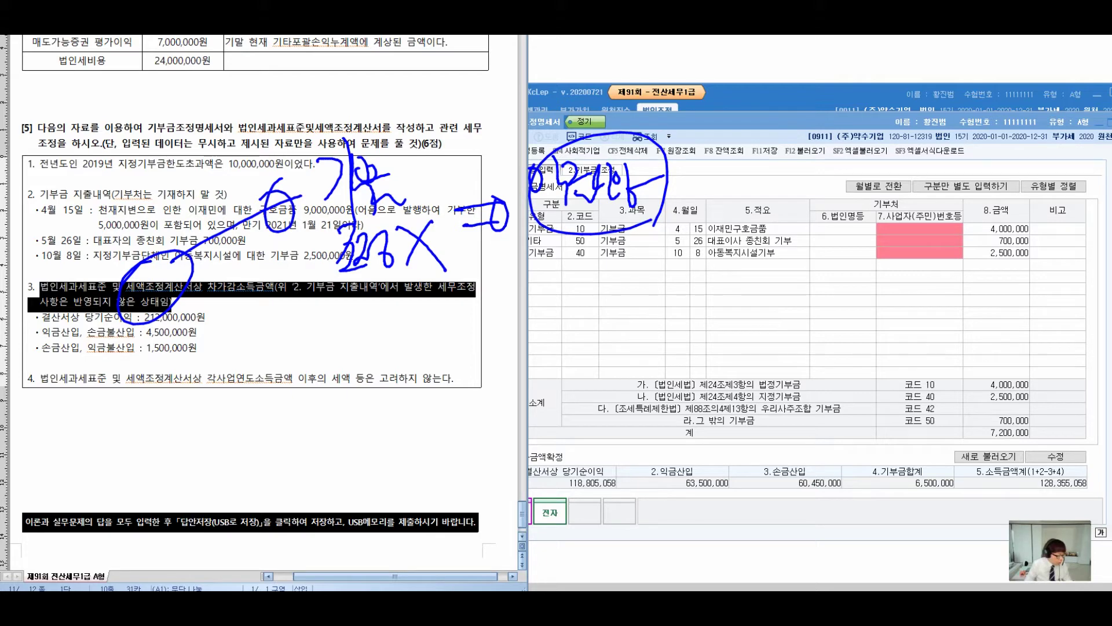
drag(579, 256, 589, 284)
drag(605, 237, 608, 290)
mouse_move(611, 246)
mouse_down()
mouse_move(625, 269)
mouse_move(620, 260)
mouse_up()
mouse_move(618, 272)
mouse_down()
mouse_move(636, 300)
mouse_move(651, 278)
mouse_up()
drag(633, 278, 665, 292)
mouse_move(682, 236)
mouse_down()
mouse_move(675, 277)
mouse_move(702, 253)
mouse_move(689, 273)
mouse_up()
mouse_move(698, 240)
mouse_down()
mouse_move(704, 296)
mouse_move(728, 255)
mouse_up()
mouse_move(712, 274)
mouse_down()
mouse_move(745, 268)
mouse_move(770, 285)
mouse_move(810, 249)
mouse_move(828, 279)
mouse_move(837, 272)
mouse_up()
drag(839, 244, 872, 277)
mouse_move(719, 327)
mouse_down()
mouse_move(709, 347)
mouse_move(732, 333)
mouse_up()
mouse_move(738, 314)
mouse_down()
mouse_move(737, 365)
mouse_move(750, 367)
mouse_up()
mouse_move(753, 324)
mouse_down()
mouse_move(764, 356)
mouse_move(780, 326)
mouse_up()
mouse_move(804, 332)
mouse_down()
mouse_move(791, 382)
mouse_move(823, 356)
mouse_up()
mouse_move(811, 359)
mouse_down()
mouse_move(818, 371)
mouse_move(845, 339)
mouse_up()
drag(850, 350, 864, 345)
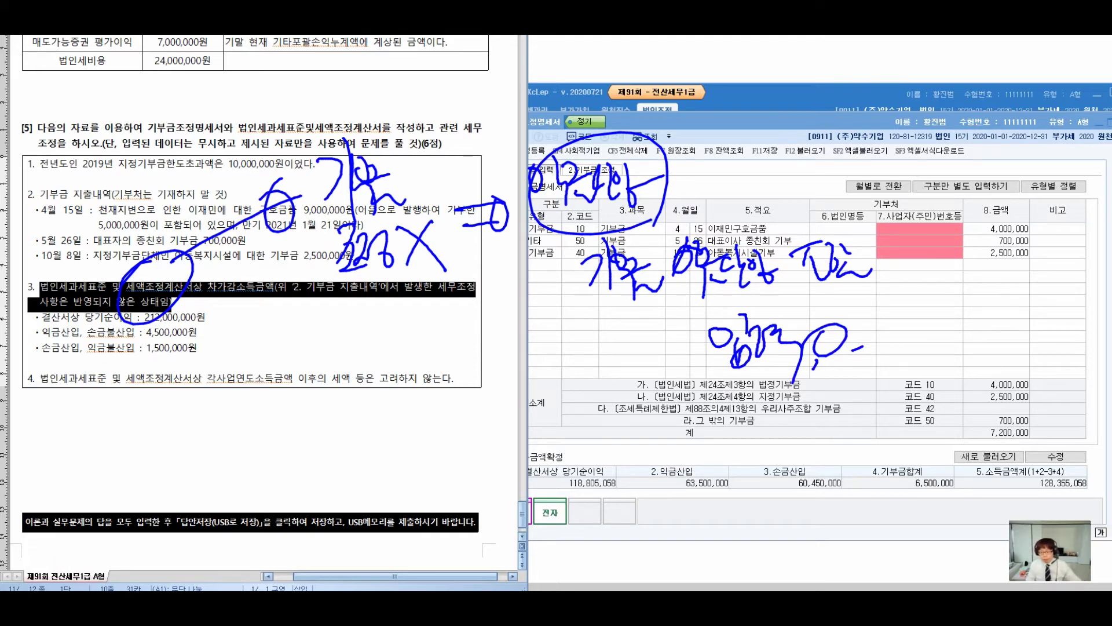
drag(43, 337, 218, 338)
drag(89, 364, 141, 430)
drag(132, 418, 125, 426)
drag(214, 382, 216, 435)
mouse_move(226, 382)
mouse_down()
mouse_move(235, 413)
mouse_move(258, 400)
mouse_move(344, 409)
mouse_up()
mouse_move(355, 409)
mouse_down()
mouse_move(393, 409)
mouse_move(381, 431)
mouse_up()
drag(414, 347, 428, 379)
mouse_move(446, 335)
mouse_down()
mouse_move(450, 394)
mouse_move(497, 366)
mouse_move(501, 393)
mouse_up()
mouse_move(480, 336)
mouse_down()
mouse_move(408, 371)
mouse_move(498, 347)
mouse_up()
drag(491, 343, 500, 393)
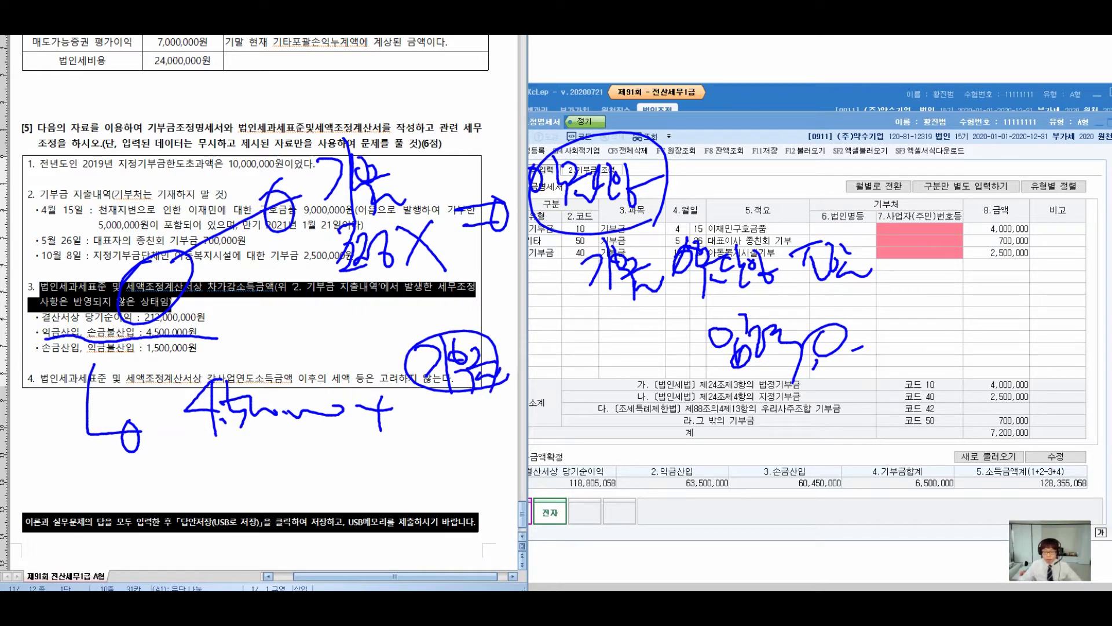
mouse_move(282, 117)
mouse_down()
mouse_move(837, 415)
mouse_move(952, 407)
mouse_move(954, 389)
mouse_up()
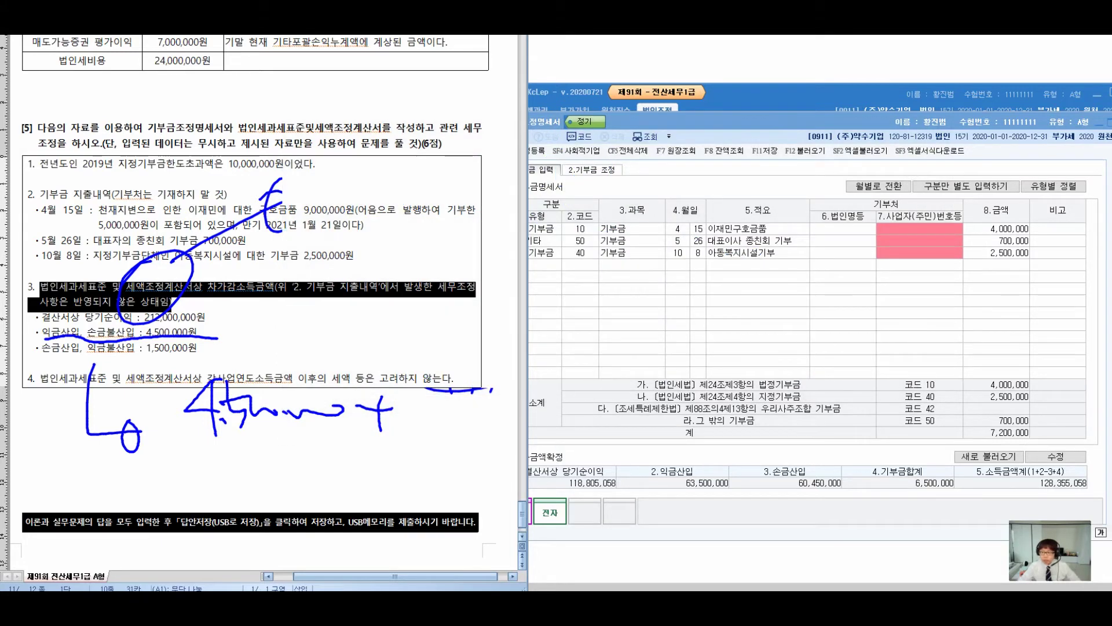
drag(425, 338, 447, 376)
mouse_move(448, 320)
mouse_down()
mouse_move(461, 379)
mouse_move(481, 376)
mouse_up()
mouse_move(458, 339)
mouse_down()
mouse_move(487, 371)
mouse_move(508, 373)
mouse_up()
mouse_move(493, 393)
mouse_down()
mouse_move(440, 307)
mouse_move(515, 359)
mouse_up()
mouse_move(334, 188)
mouse_down()
mouse_move(321, 212)
mouse_move(359, 191)
mouse_up()
drag(357, 185, 427, 141)
drag(446, 101, 445, 122)
mouse_move(444, 122)
mouse_down()
mouse_move(469, 156)
mouse_move(474, 118)
mouse_up()
mouse_move(482, 133)
mouse_down()
mouse_move(568, 134)
mouse_move(630, 119)
mouse_up()
mouse_move(508, 174)
mouse_down()
mouse_move(500, 204)
mouse_move(546, 186)
mouse_move(543, 218)
mouse_up()
mouse_move(542, 178)
mouse_down()
mouse_move(563, 214)
mouse_move(576, 217)
mouse_move(586, 188)
mouse_up()
mouse_move(590, 168)
mouse_down()
mouse_move(599, 214)
mouse_move(611, 191)
mouse_up()
mouse_move(607, 188)
mouse_down()
mouse_move(622, 200)
mouse_move(688, 168)
mouse_move(672, 190)
mouse_up()
drag(682, 163, 678, 168)
mouse_move(736, 127)
mouse_down()
mouse_move(731, 153)
mouse_move(773, 186)
mouse_up()
mouse_move(785, 138)
mouse_down()
mouse_move(774, 150)
mouse_move(783, 170)
mouse_up()
drag(798, 122, 718, 221)
drag(701, 138, 833, 218)
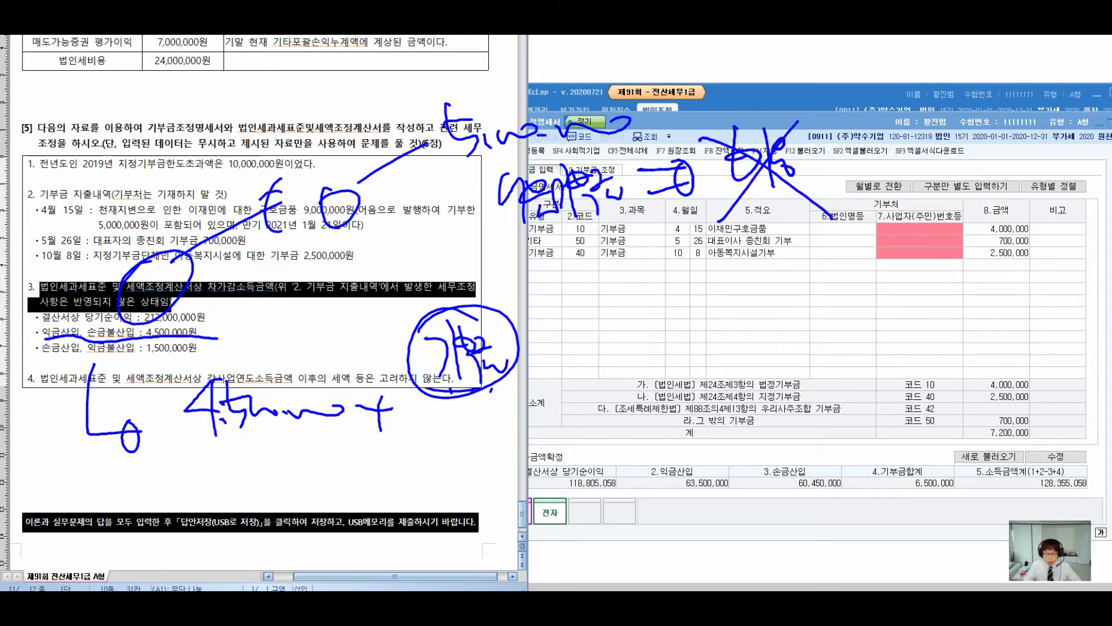
mouse_move(419, 412)
mouse_down()
mouse_move(433, 462)
mouse_move(630, 416)
mouse_up()
drag(608, 406, 619, 444)
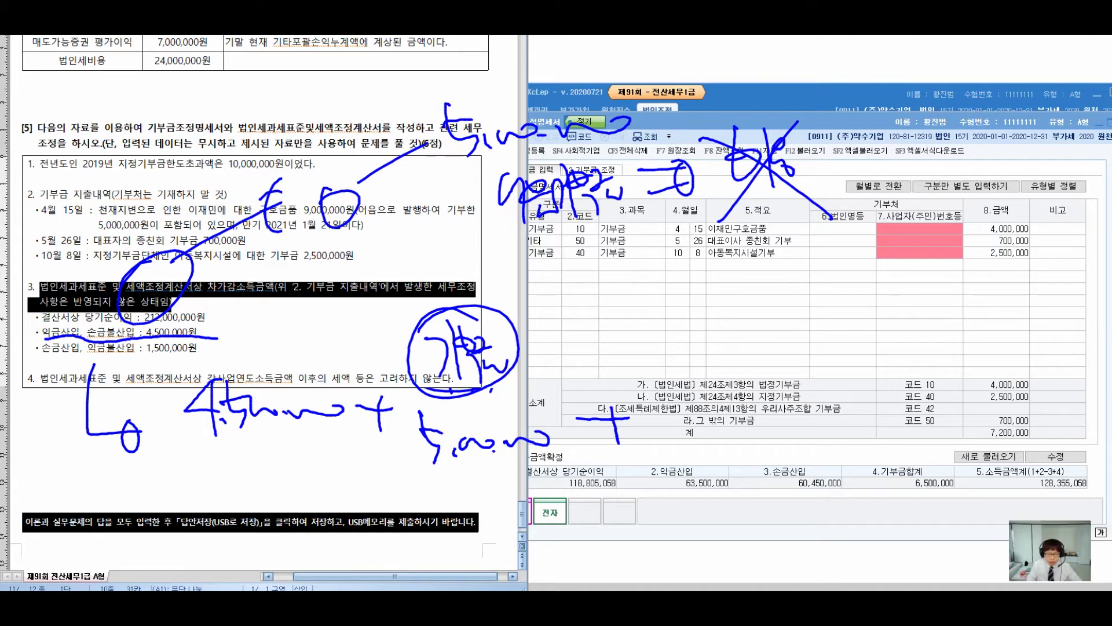
drag(53, 231, 133, 199)
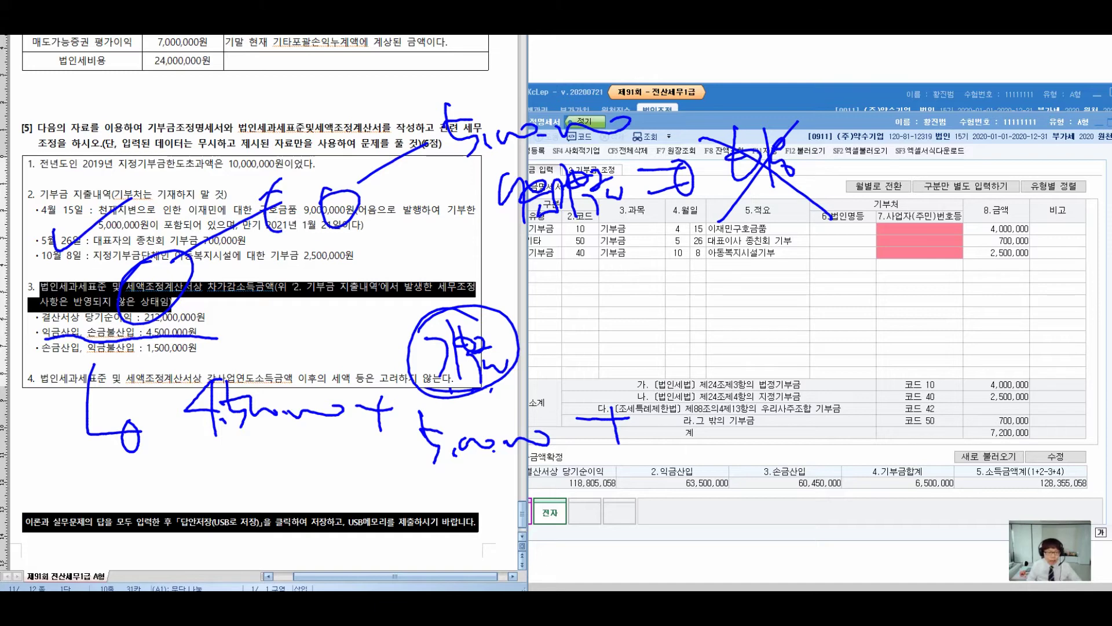
drag(678, 397, 704, 470)
mouse_move(705, 414)
mouse_down()
mouse_move(737, 419)
mouse_move(759, 440)
mouse_up()
drag(763, 431, 814, 414)
drag(289, 487, 344, 494)
drag(292, 519, 357, 524)
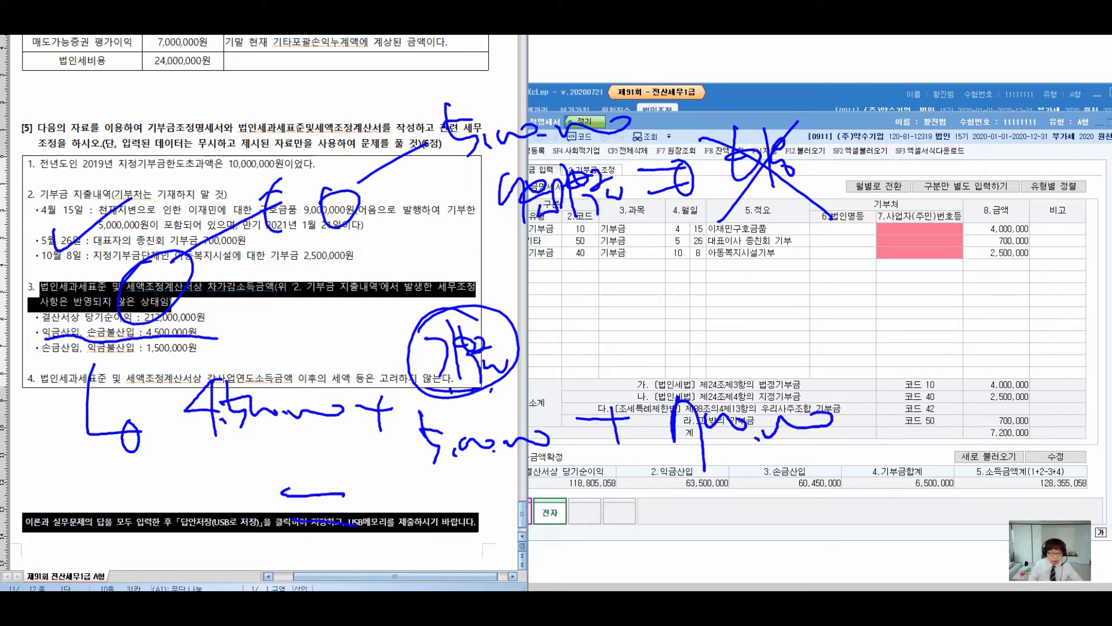
mouse_move(196, 448)
mouse_down()
mouse_move(378, 442)
mouse_move(547, 470)
mouse_up()
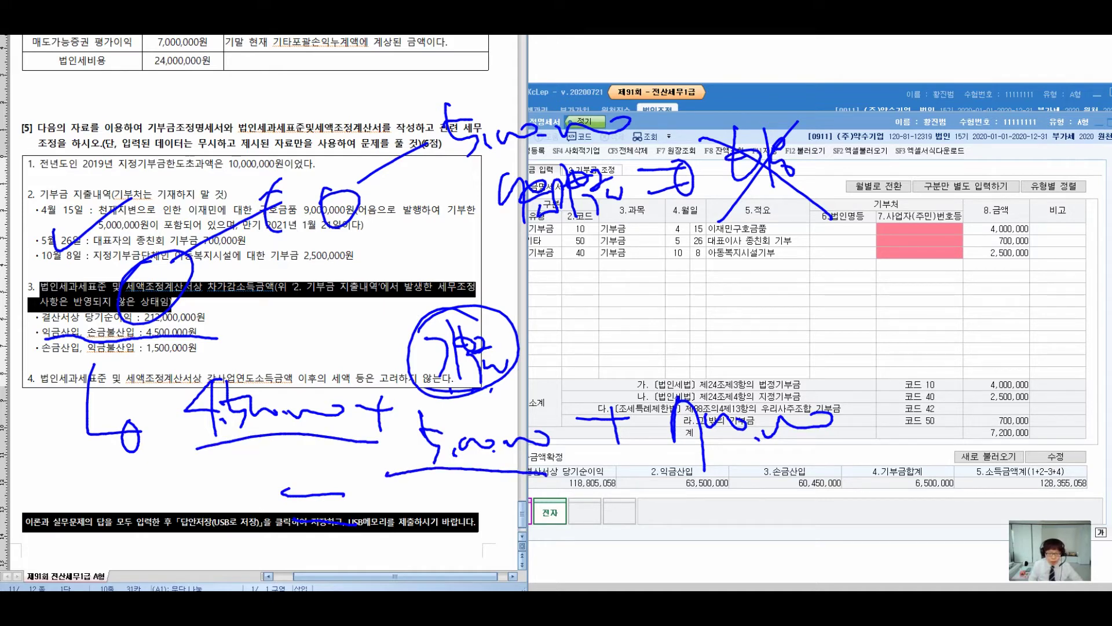
drag(665, 458, 854, 448)
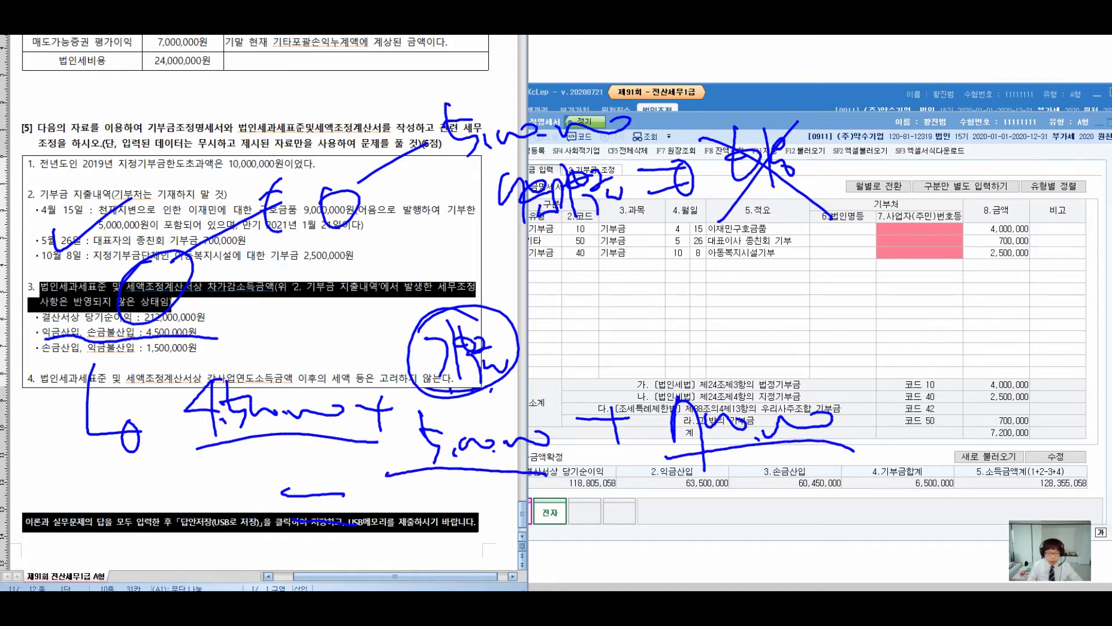
mouse_move(537, 485)
mouse_down()
mouse_move(535, 547)
mouse_move(550, 497)
mouse_up()
drag(575, 534, 571, 543)
drag(580, 505, 599, 542)
drag(609, 499, 626, 498)
drag(640, 536, 648, 545)
mouse_move(660, 505)
mouse_down()
mouse_move(732, 519)
mouse_move(679, 520)
mouse_up()
mouse_move(753, 534)
mouse_down()
mouse_move(555, 484)
mouse_move(742, 551)
mouse_up()
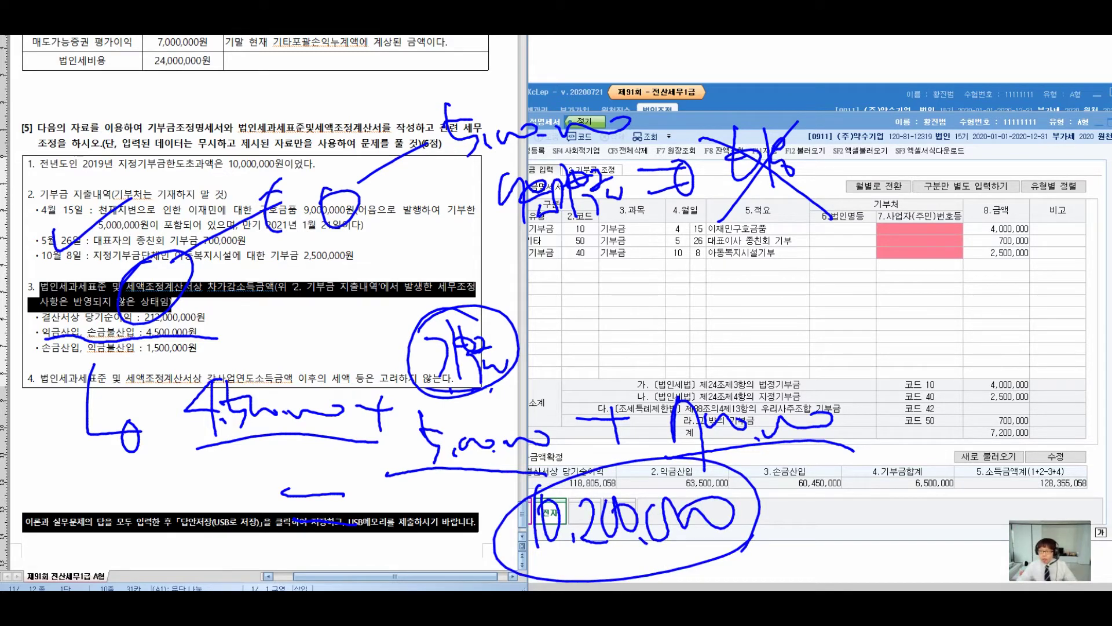
key(e)
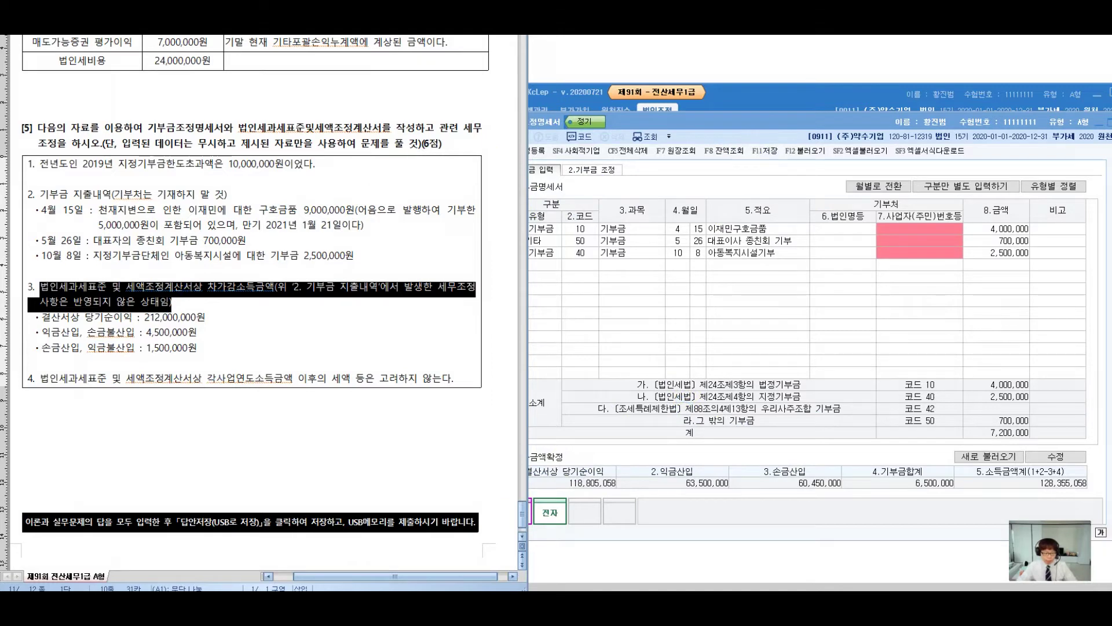
Calculate 4,500,000 + 5,000,000 + 700,000 in the Windows calculator and close it
key(XF86Calculator)
text(45)
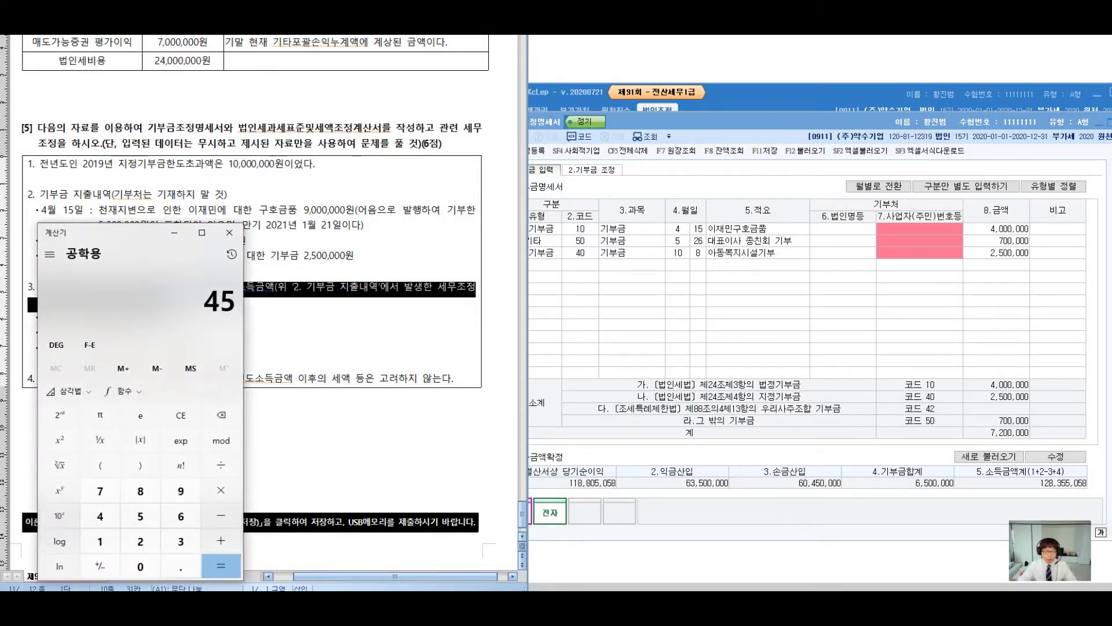
text(00000 + 5000000 + 700)
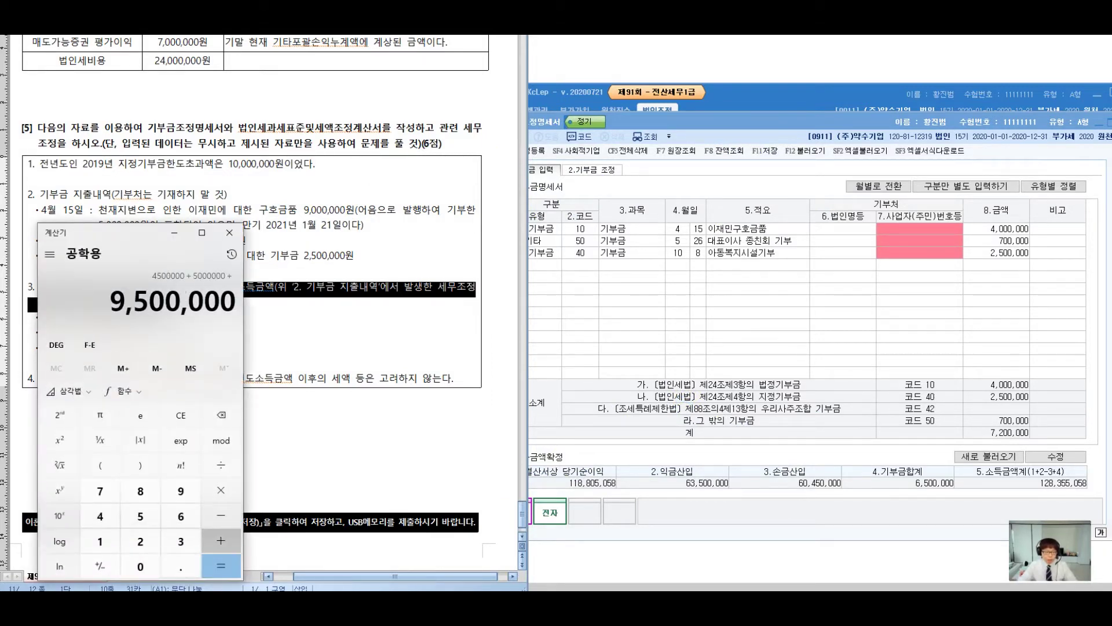
text(000)
key(Return)
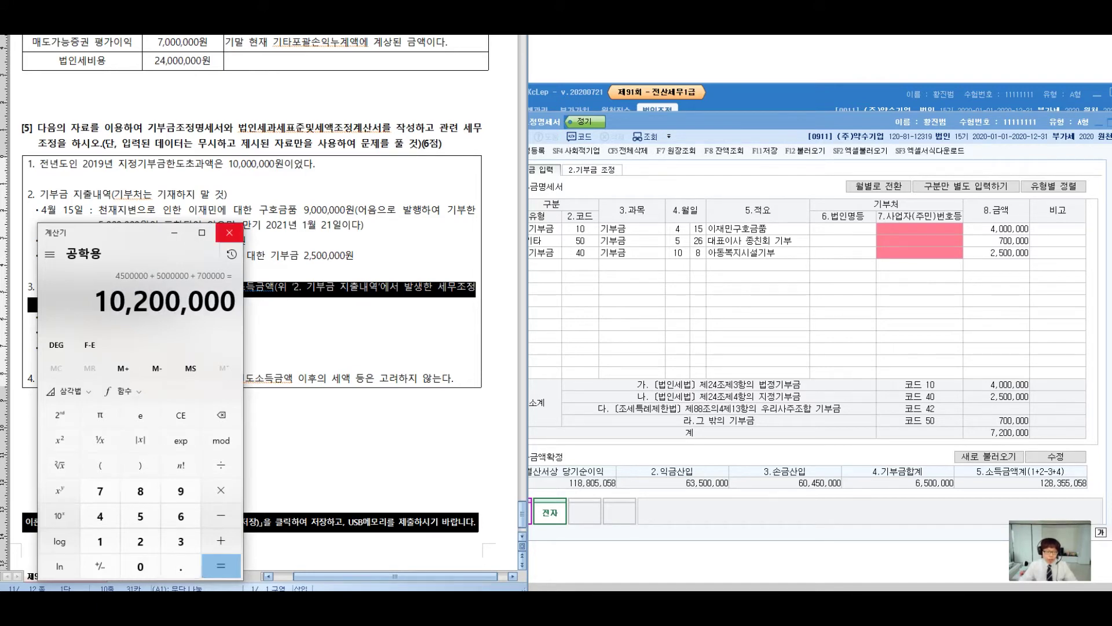
click(230, 233)
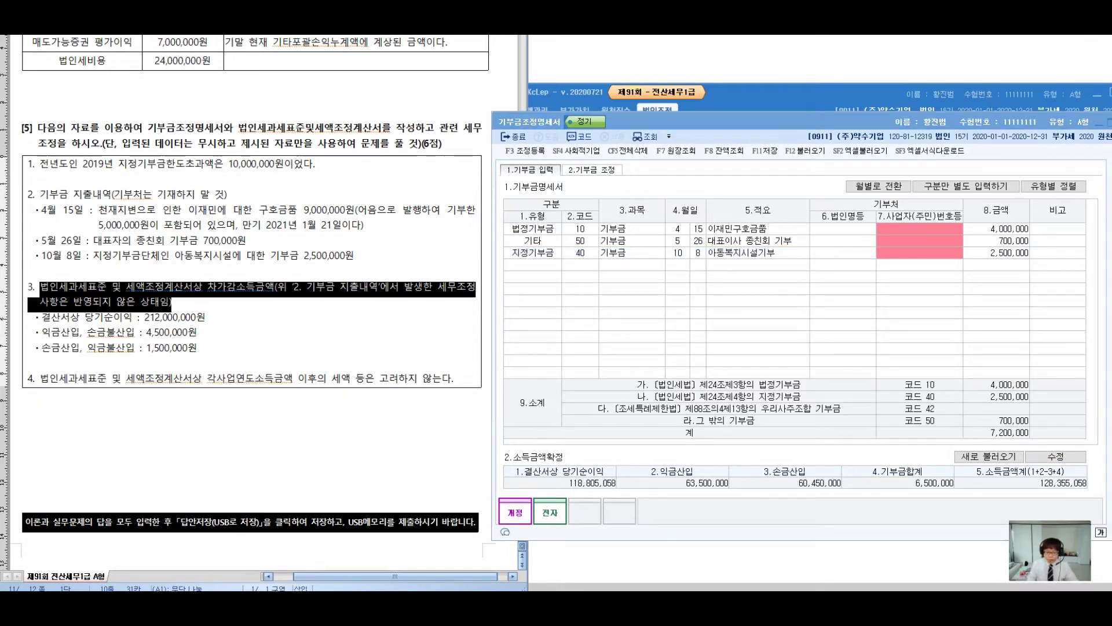
mouse_move(524, 432)
mouse_down()
mouse_move(489, 511)
mouse_move(464, 491)
mouse_up()
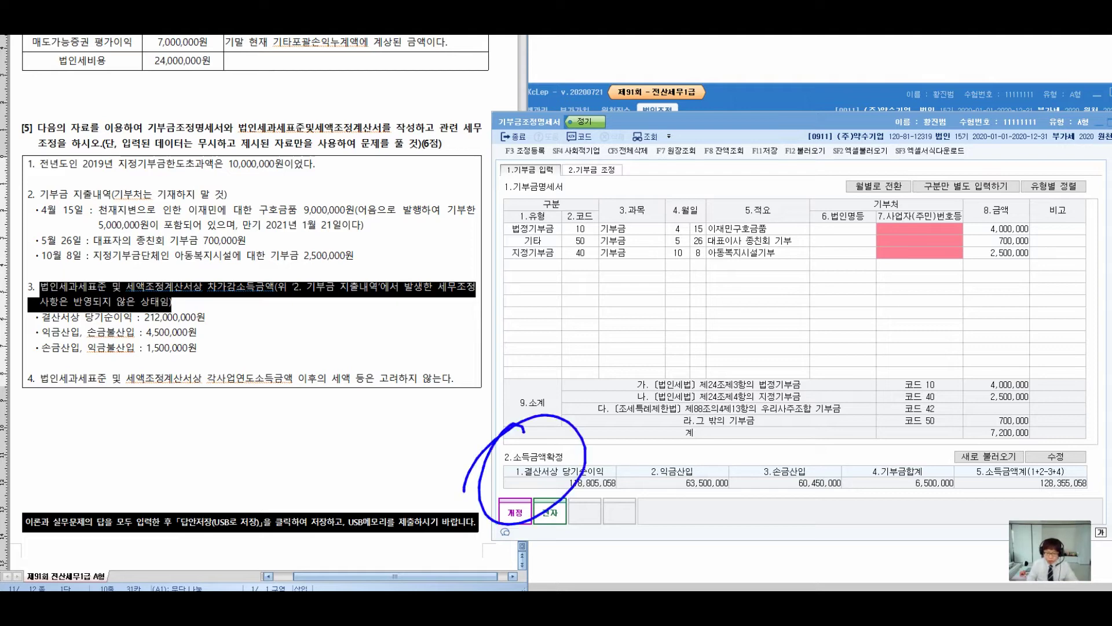
drag(1059, 466, 1037, 487)
mouse_move(554, 446)
mouse_down()
mouse_move(678, 309)
mouse_move(925, 382)
mouse_move(823, 399)
mouse_up()
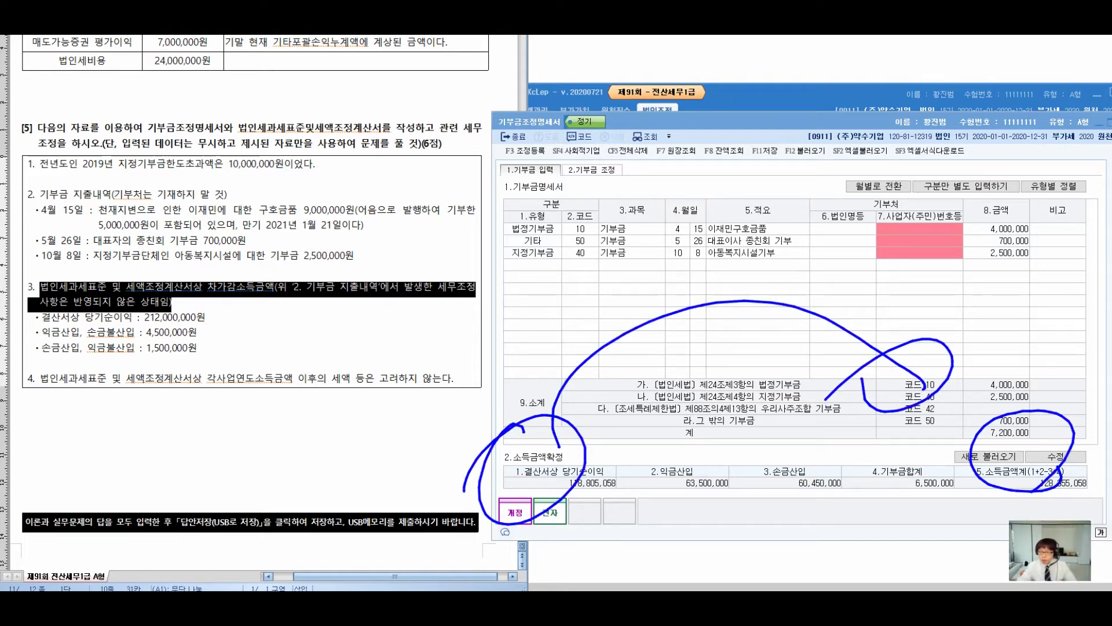
key(Escape)
Edit the 소득금액확정 figures: 결산서상 당기순이익 212,000,000, 익금산입 10,200,000 and 손금산입 1,500,000
click(1055, 457)
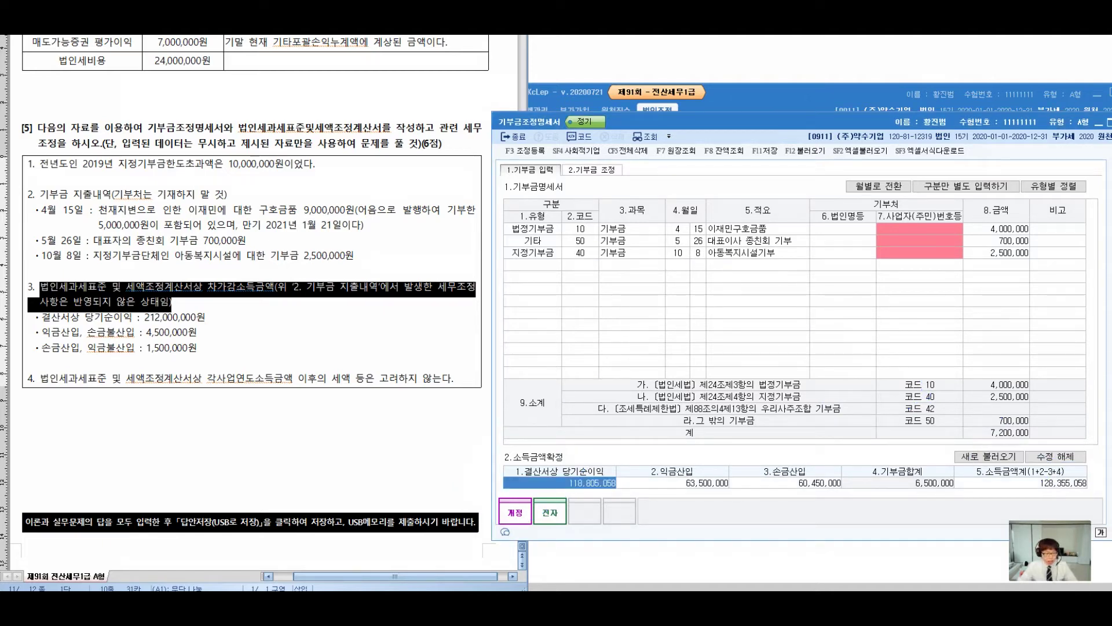
text(212000000)
key(Return)
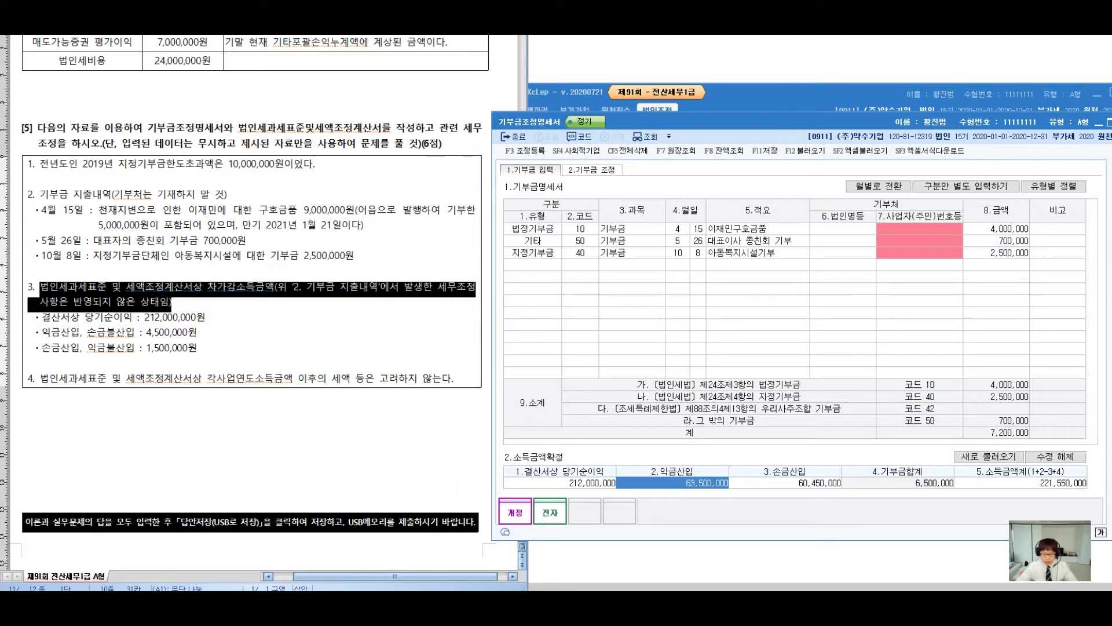
text(10200000)
key(Return)
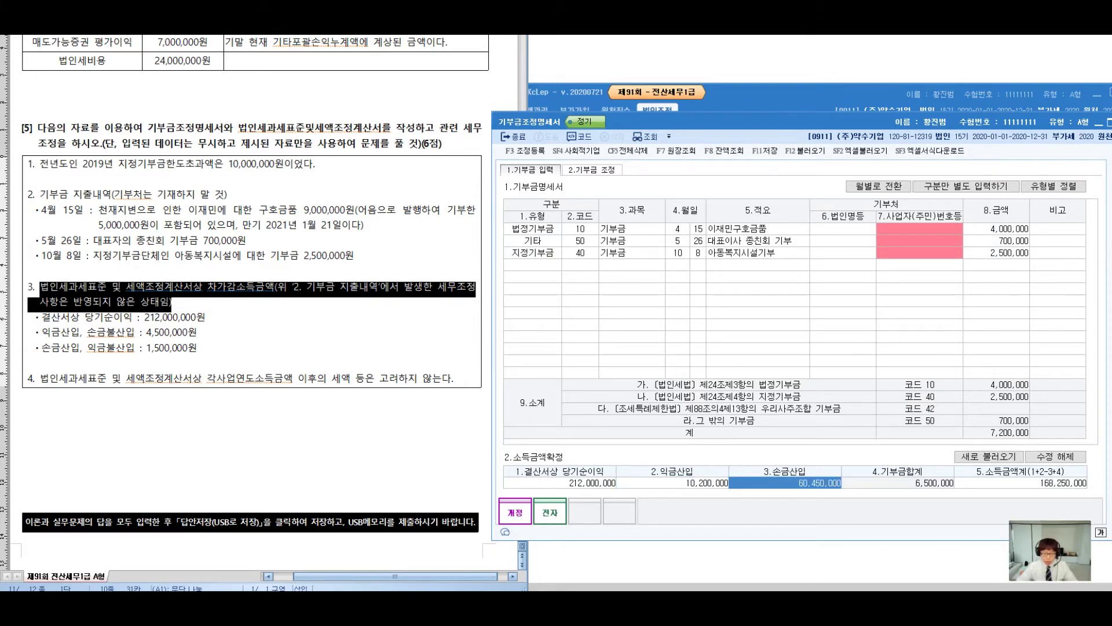
text(1500000)
key(Return)
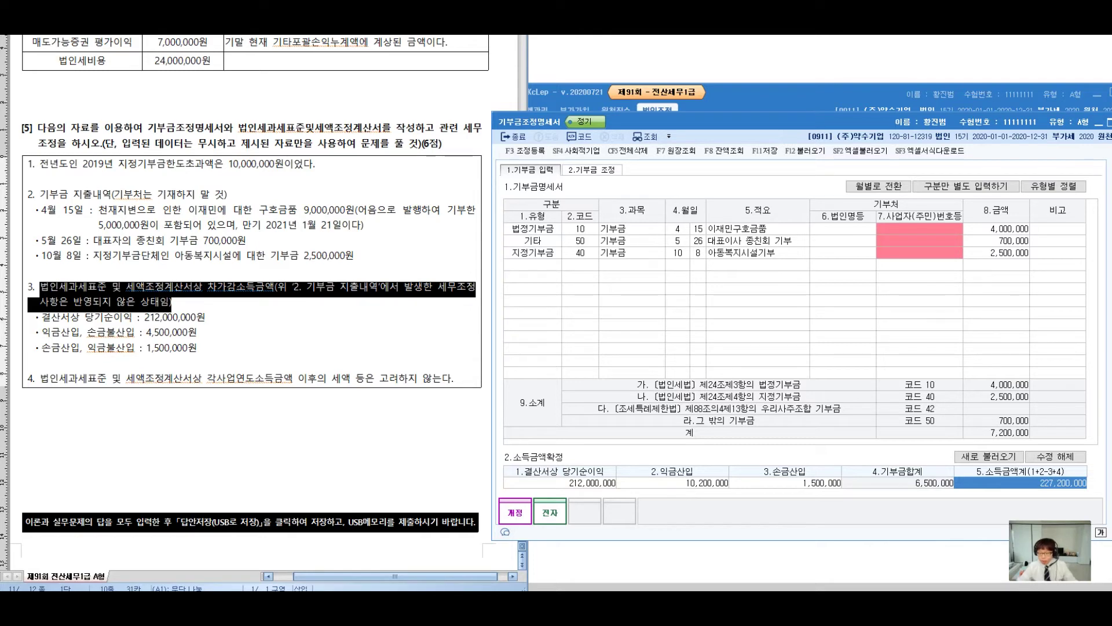
click(1055, 456)
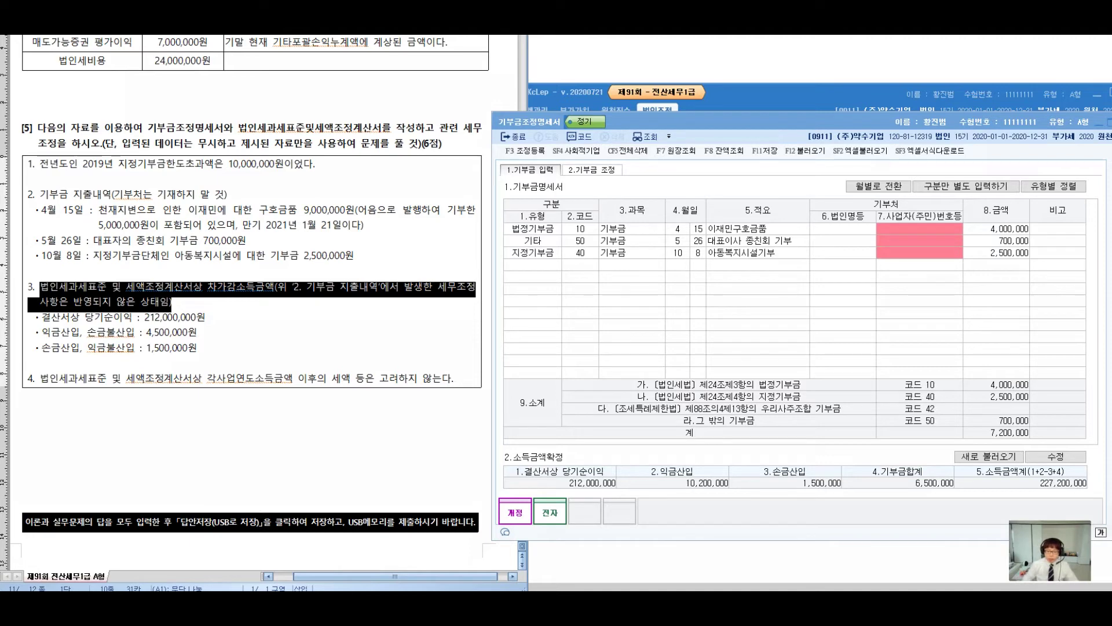
Open the 기부금 조정 section and examine the deduction limit calculations and the 기부금 이월액 명세
mouse_move(556, 203)
mouse_down()
mouse_move(518, 304)
mouse_move(605, 197)
mouse_move(596, 133)
mouse_move(600, 194)
mouse_up()
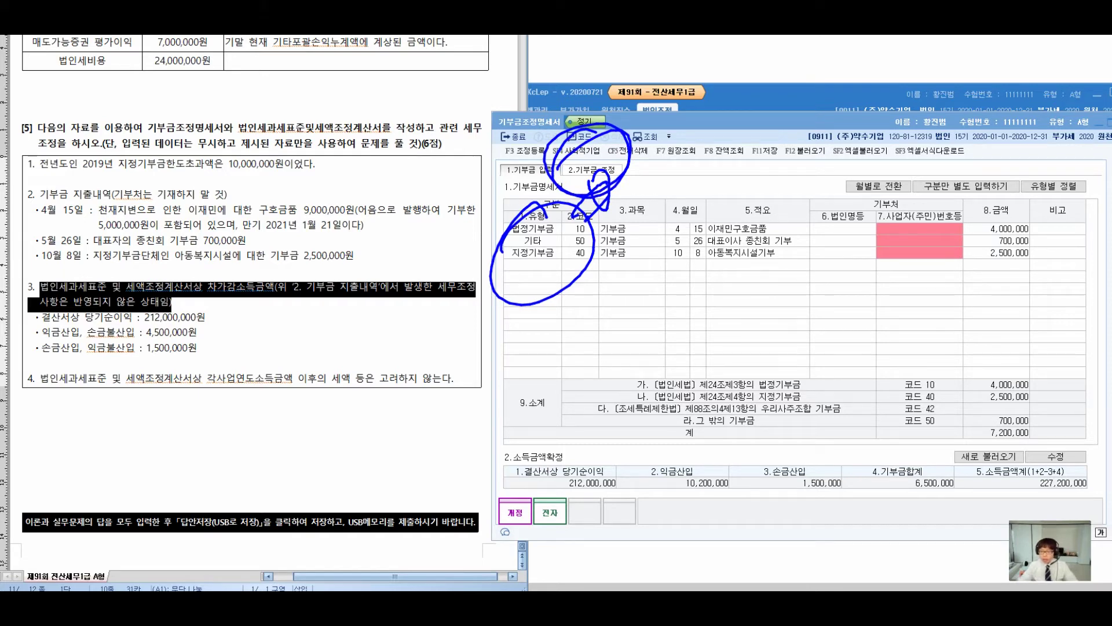
key(Escape)
click(591, 170)
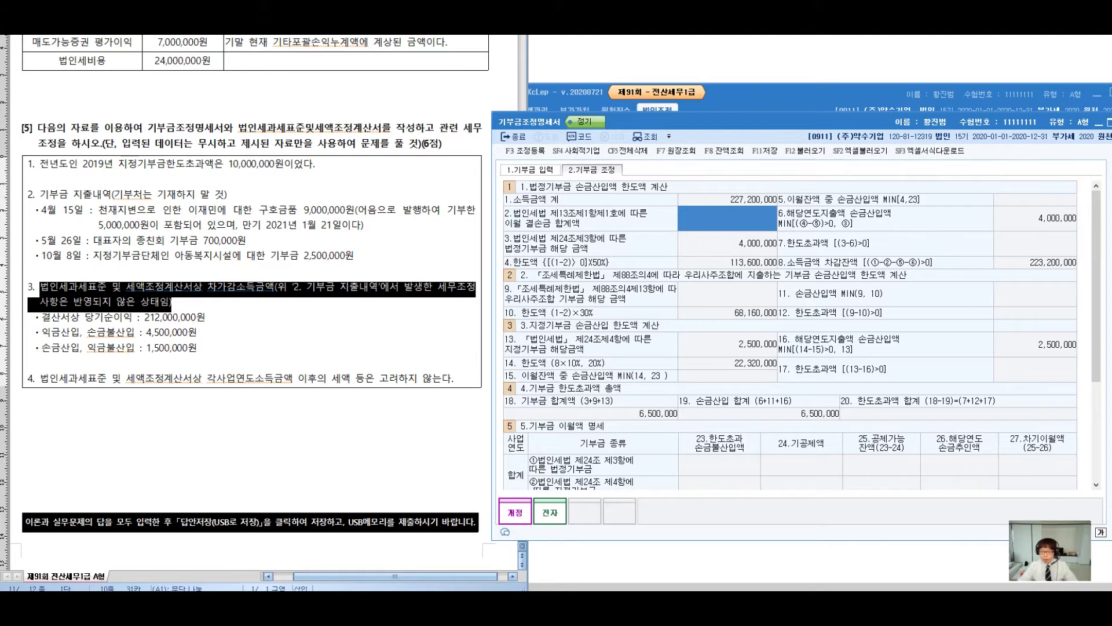
scroll(791, 335, down, 3)
click(516, 384)
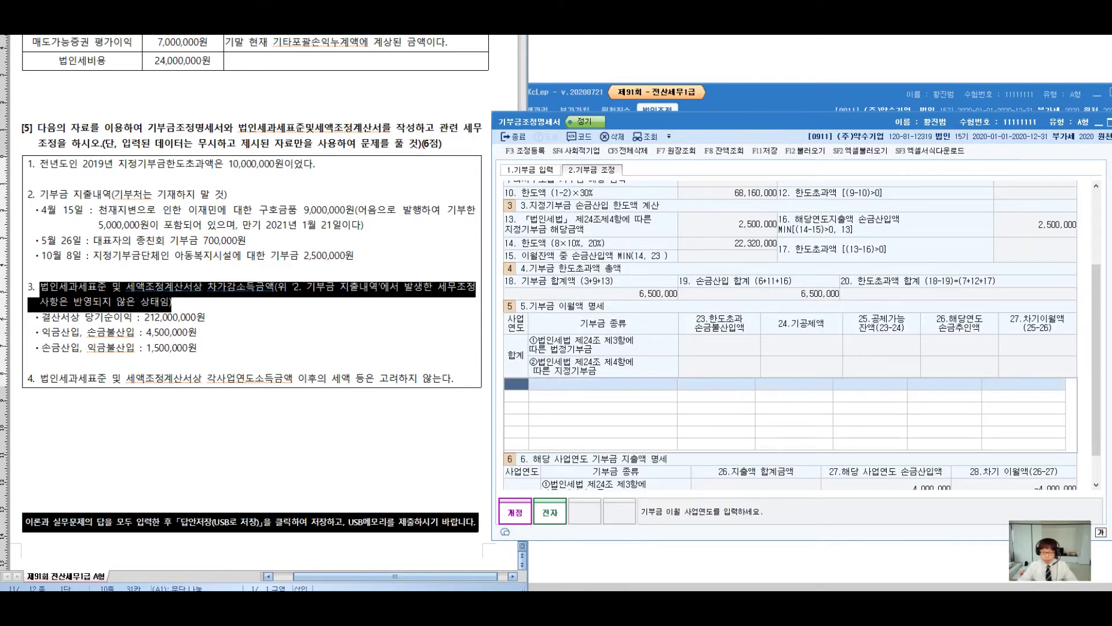
scroll(790, 335, up, 3)
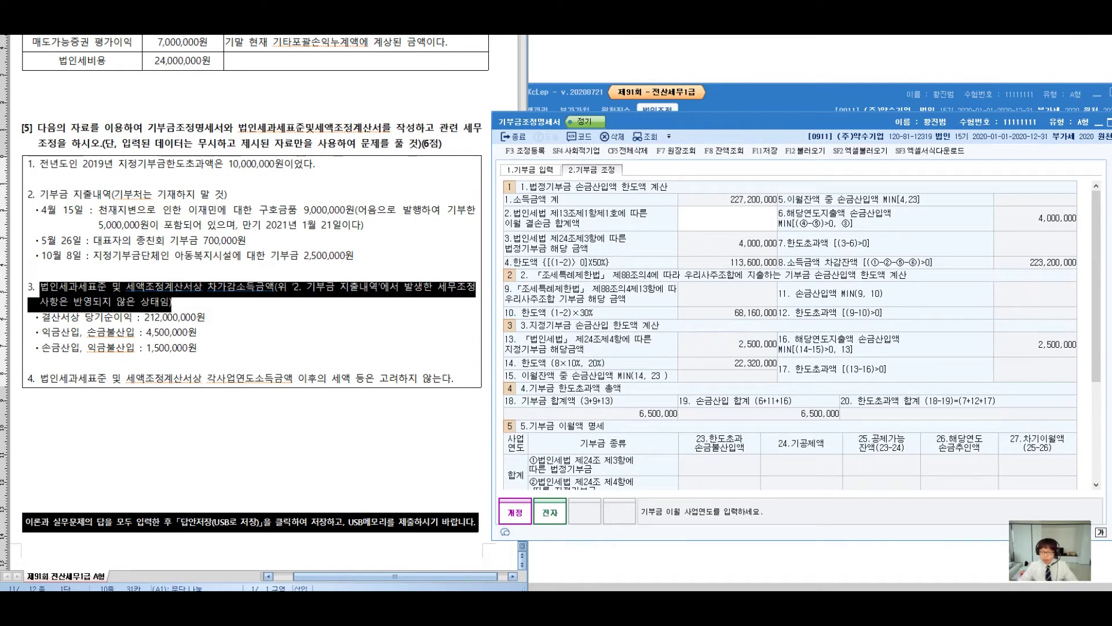
click(1087, 36)
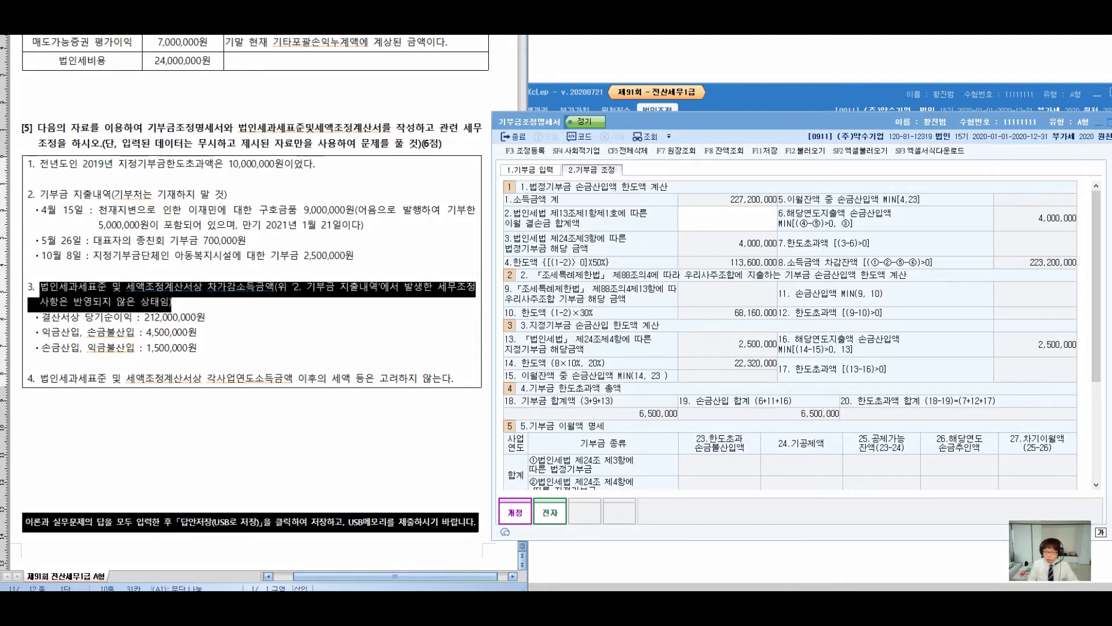
drag(838, 220, 791, 261)
drag(800, 223, 856, 265)
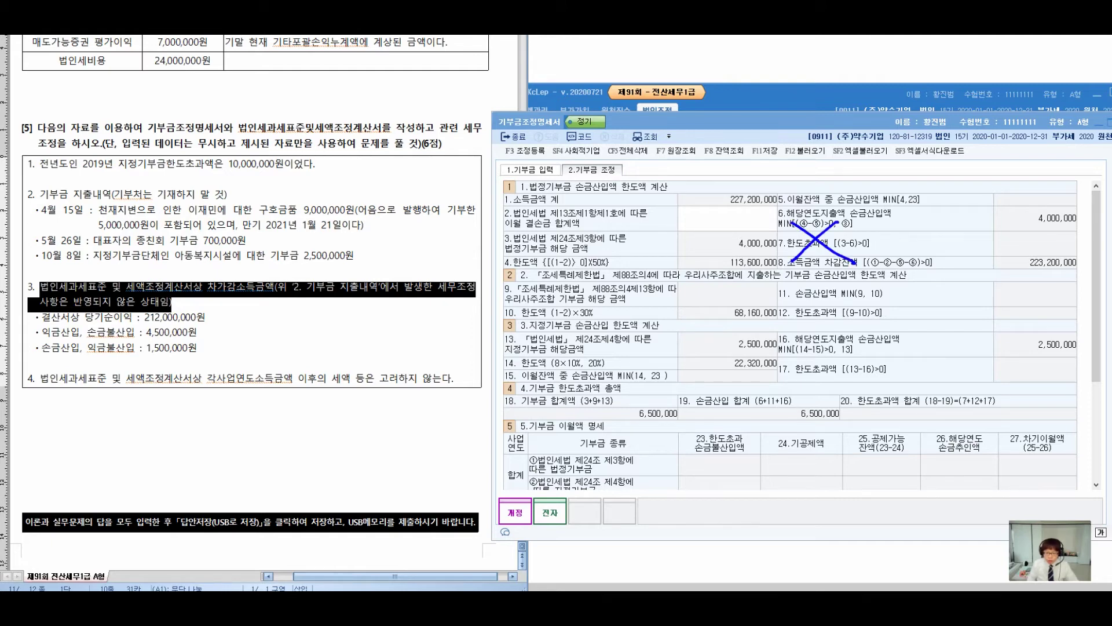
drag(840, 292, 805, 321)
mouse_move(815, 296)
mouse_down()
mouse_move(838, 334)
mouse_move(808, 395)
mouse_up()
drag(792, 356, 848, 393)
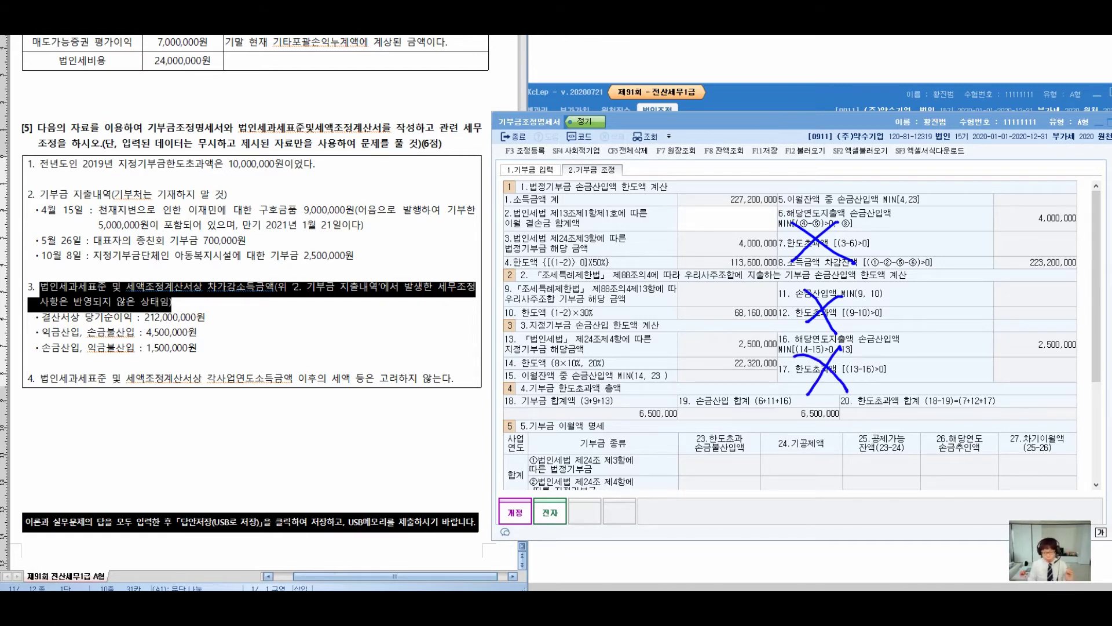
mouse_move(255, 131)
mouse_down()
mouse_move(180, 165)
mouse_move(194, 142)
mouse_up()
mouse_move(290, 136)
mouse_down()
mouse_move(309, 122)
mouse_move(601, 325)
mouse_move(605, 354)
mouse_up()
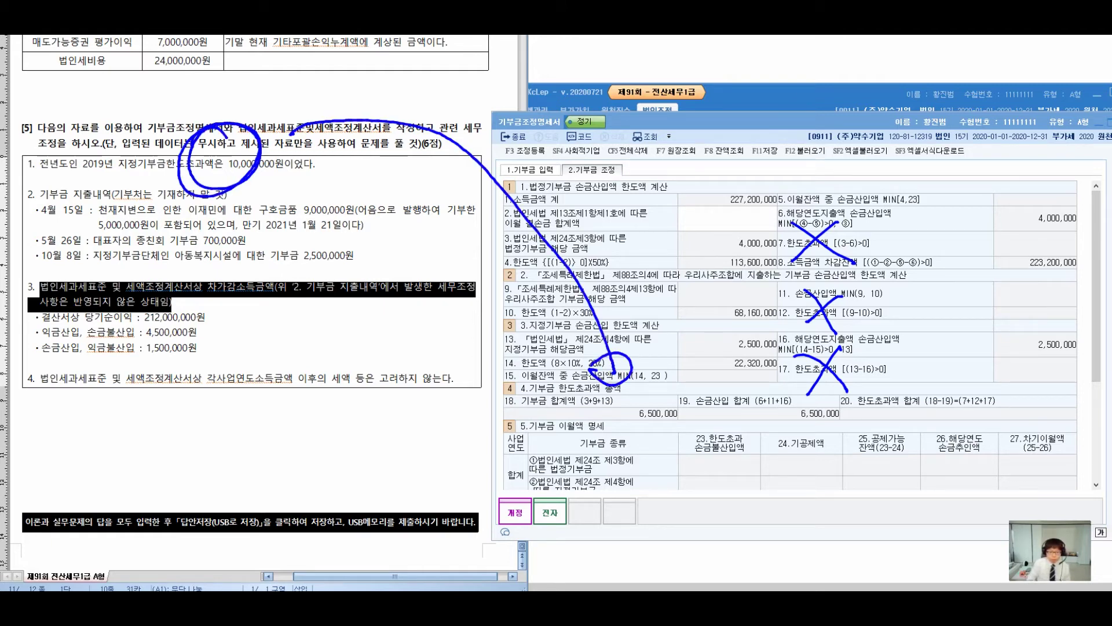
drag(331, 162, 335, 164)
mouse_move(348, 158)
mouse_down()
mouse_move(353, 223)
mouse_move(354, 196)
mouse_up()
mouse_move(364, 177)
mouse_down()
mouse_move(378, 203)
mouse_move(411, 200)
mouse_up()
drag(421, 175, 424, 177)
mouse_move(435, 162)
mouse_down()
mouse_move(436, 193)
mouse_move(476, 181)
mouse_up()
drag(485, 200, 492, 145)
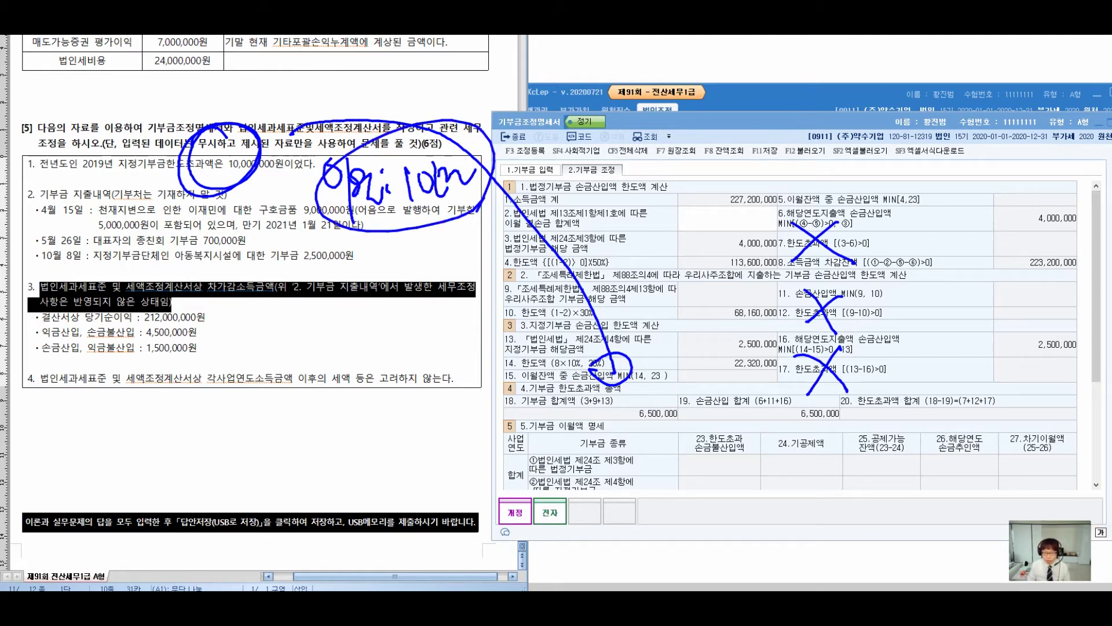
drag(402, 244, 373, 283)
drag(397, 262, 387, 294)
mouse_move(403, 260)
mouse_down()
mouse_move(400, 275)
mouse_move(430, 267)
mouse_up()
drag(409, 280, 430, 295)
drag(431, 247, 433, 257)
mouse_move(426, 268)
mouse_down()
mouse_move(443, 266)
mouse_move(429, 281)
mouse_up()
mouse_move(453, 278)
mouse_down()
mouse_move(454, 333)
mouse_move(500, 277)
mouse_up()
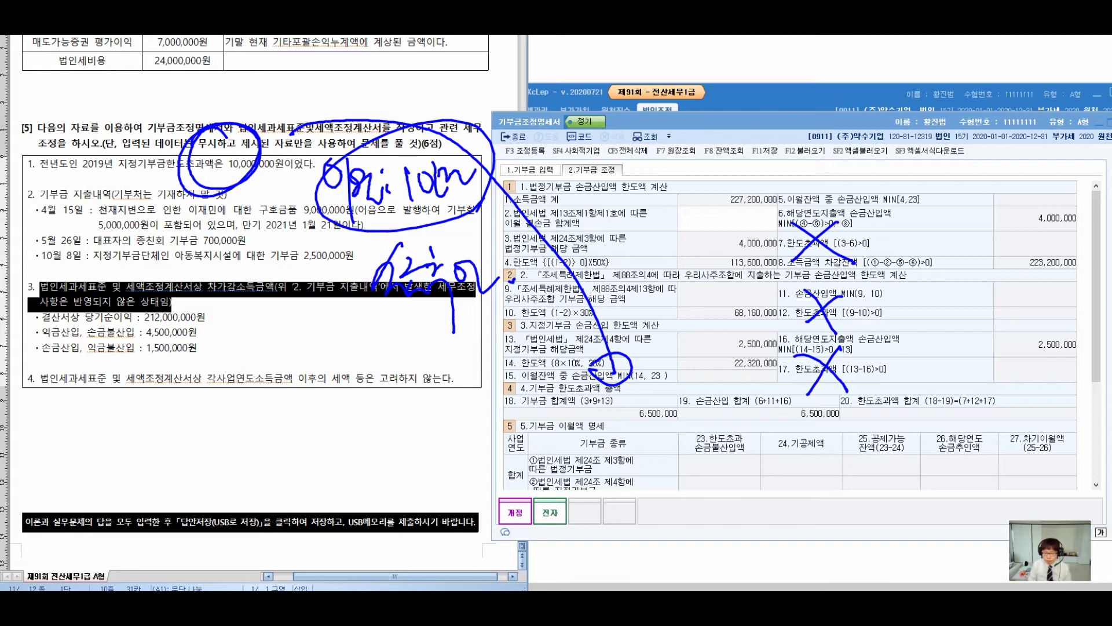
mouse_move(779, 341)
mouse_down()
mouse_move(789, 355)
mouse_move(752, 395)
mouse_up()
drag(811, 346, 962, 350)
drag(1048, 319, 1056, 376)
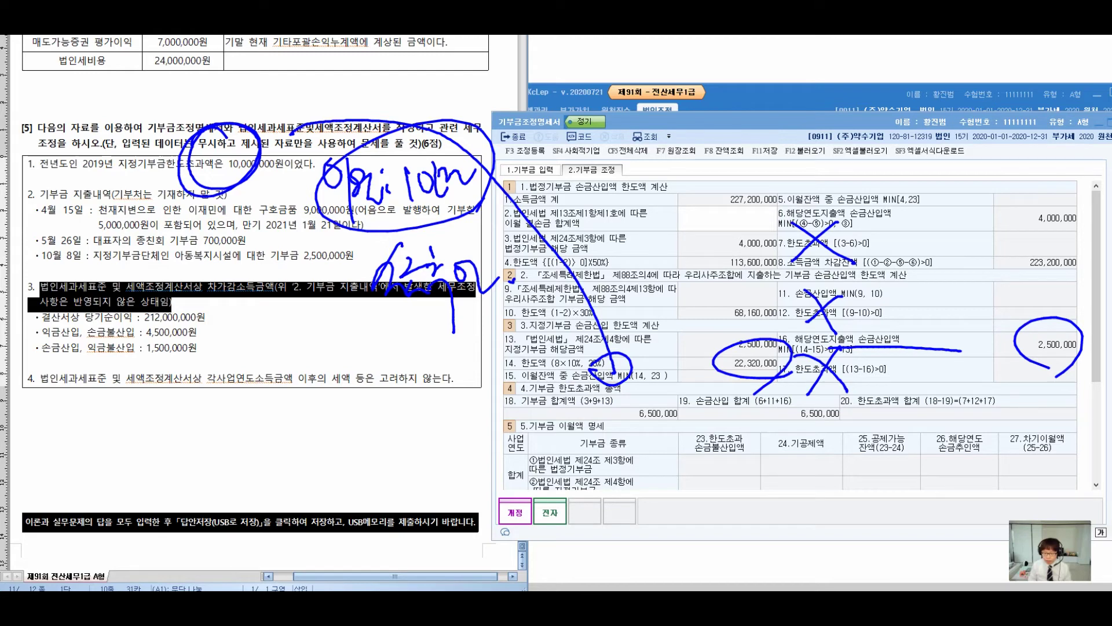
mouse_move(745, 411)
mouse_down()
mouse_move(979, 437)
mouse_move(980, 373)
mouse_up()
mouse_move(782, 439)
mouse_down()
mouse_move(762, 470)
mouse_move(776, 484)
mouse_up()
mouse_move(834, 426)
mouse_down()
mouse_move(801, 474)
mouse_move(852, 462)
mouse_move(846, 491)
mouse_up()
drag(845, 452, 847, 470)
mouse_move(844, 475)
mouse_down()
mouse_move(872, 466)
mouse_move(870, 496)
mouse_up()
drag(864, 454, 919, 494)
click(942, 487)
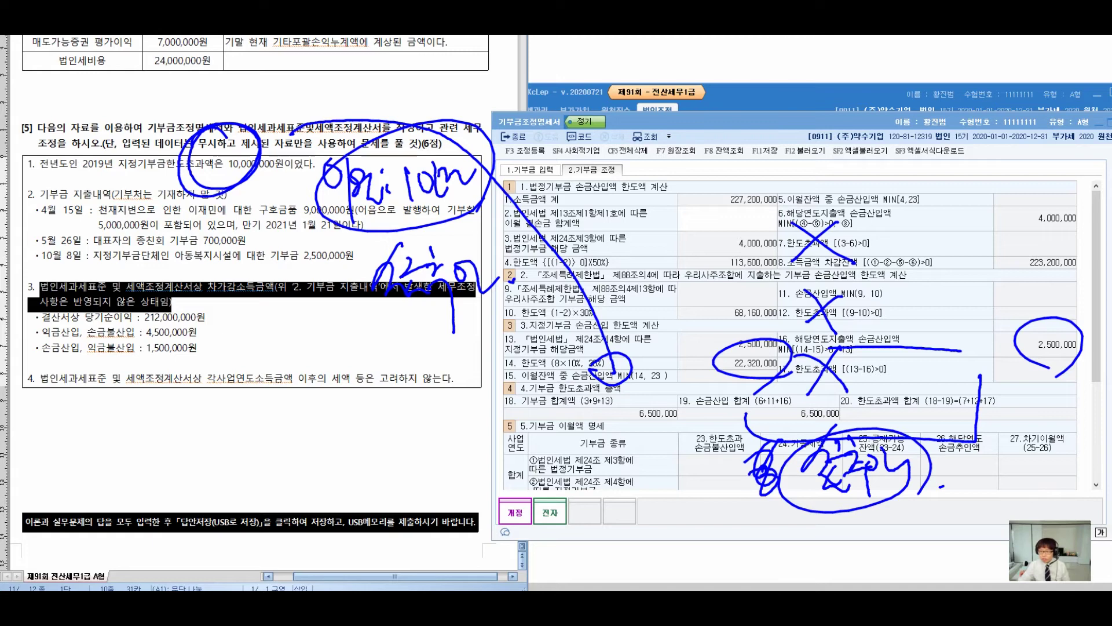
Check the 기부금 입력 and 기부금 조정 sections and calculate 22,320,000 − 2,500,000 in the Windows calculator, closing it when done
key(e)
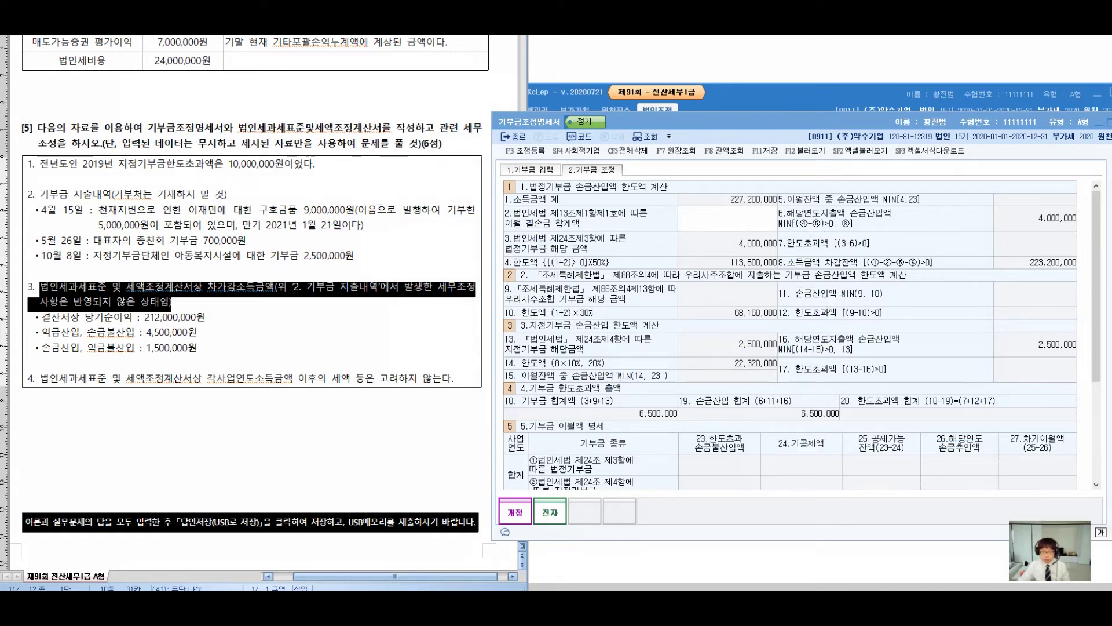
click(530, 170)
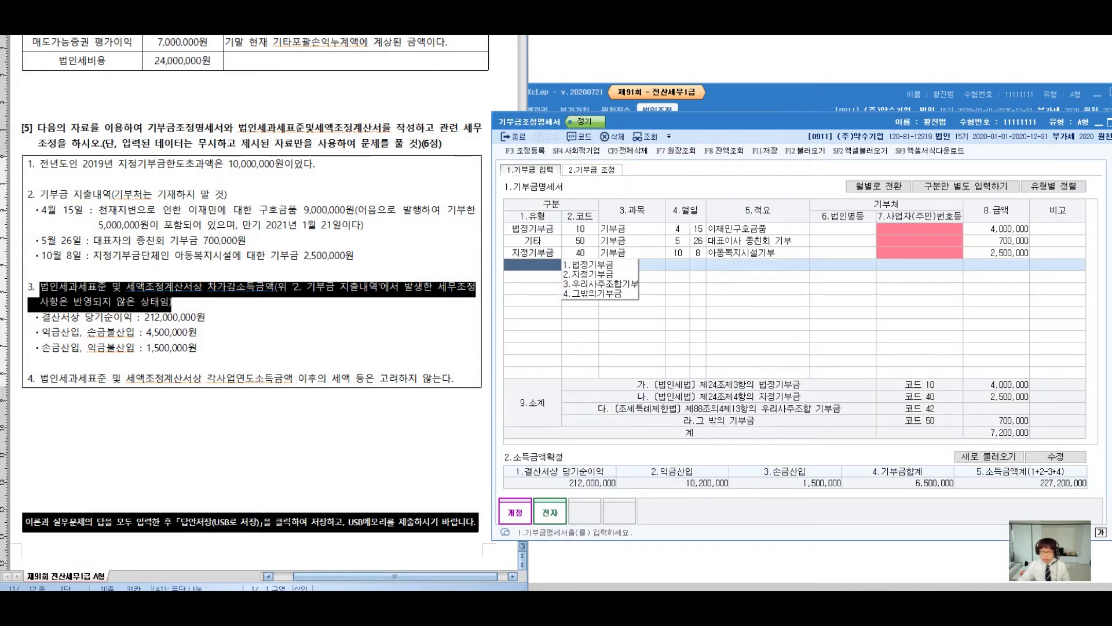
click(592, 170)
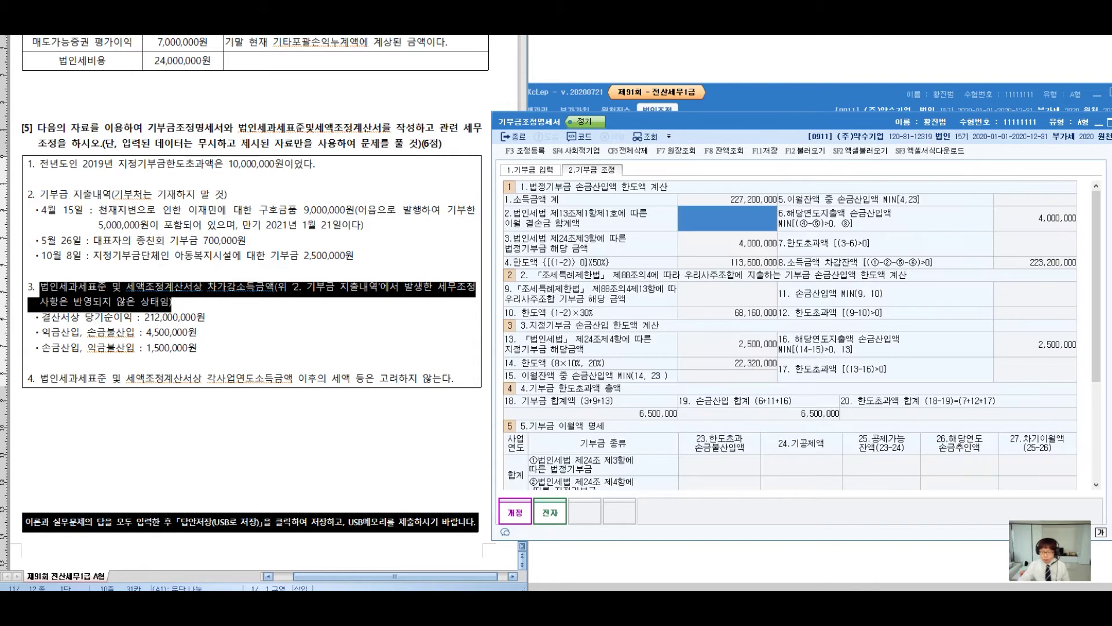
scroll(790, 335, down, 2)
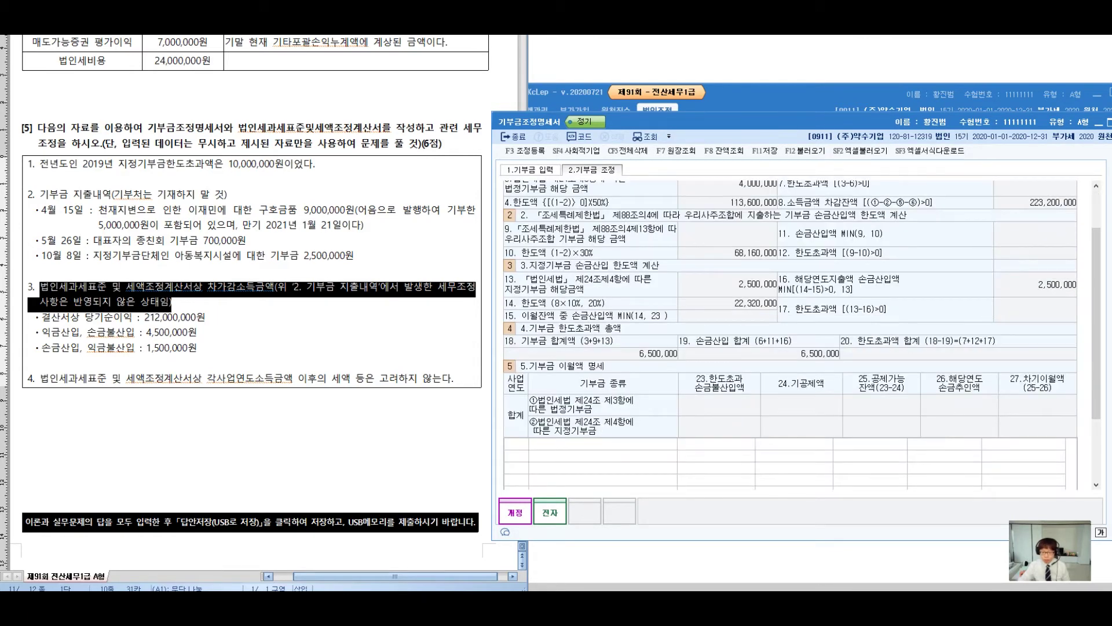
key(XF86Calculator)
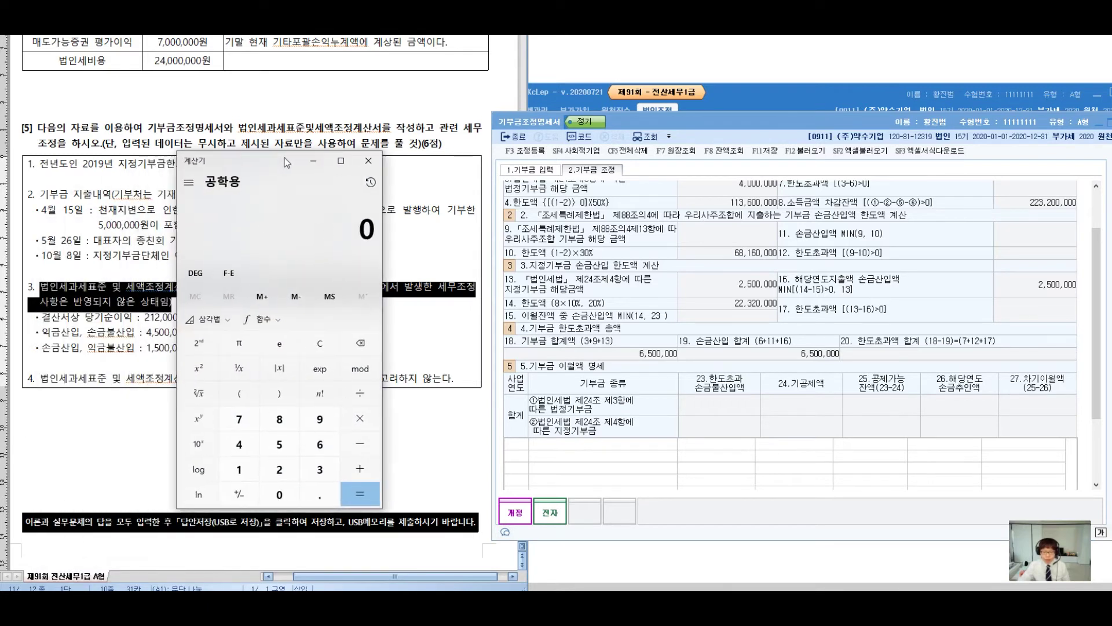
text(22320000 - 25000)
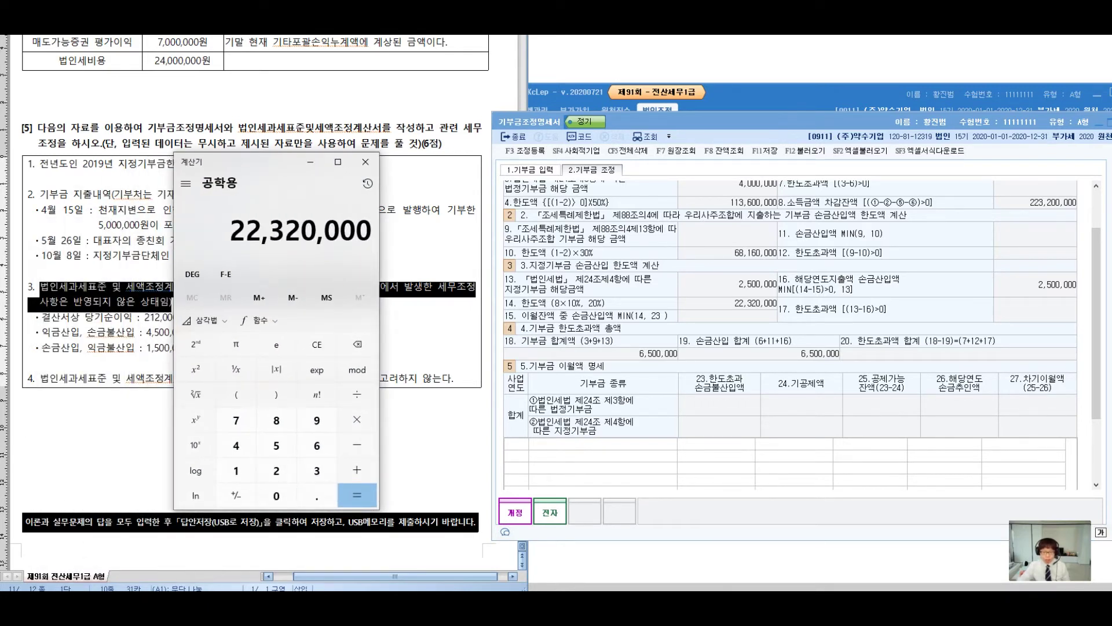
text(00)
key(Return)
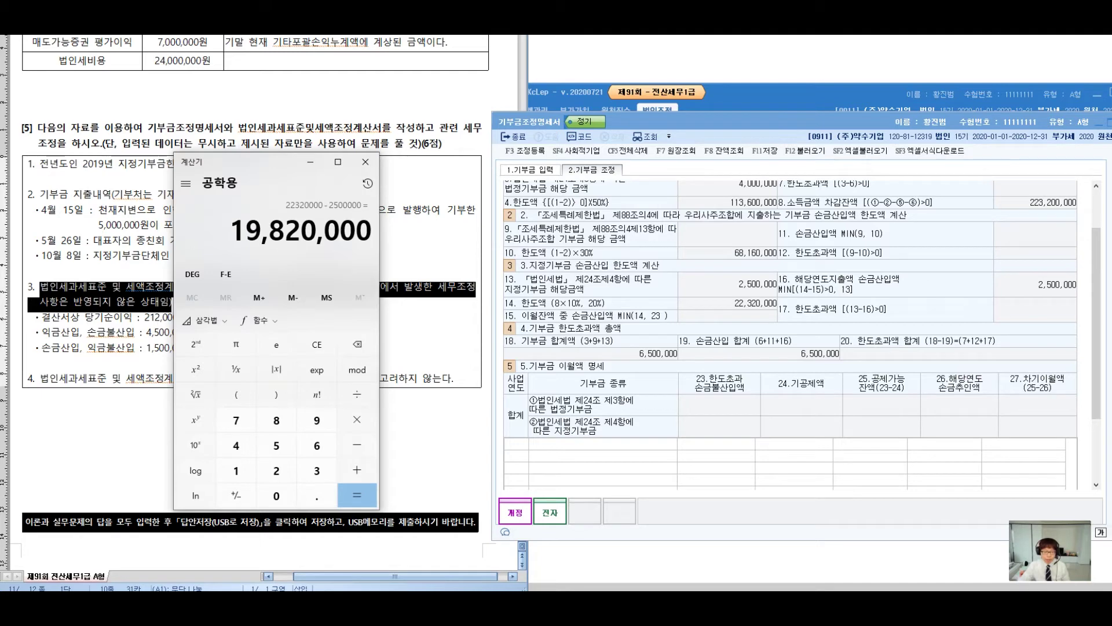
drag(231, 230, 372, 231)
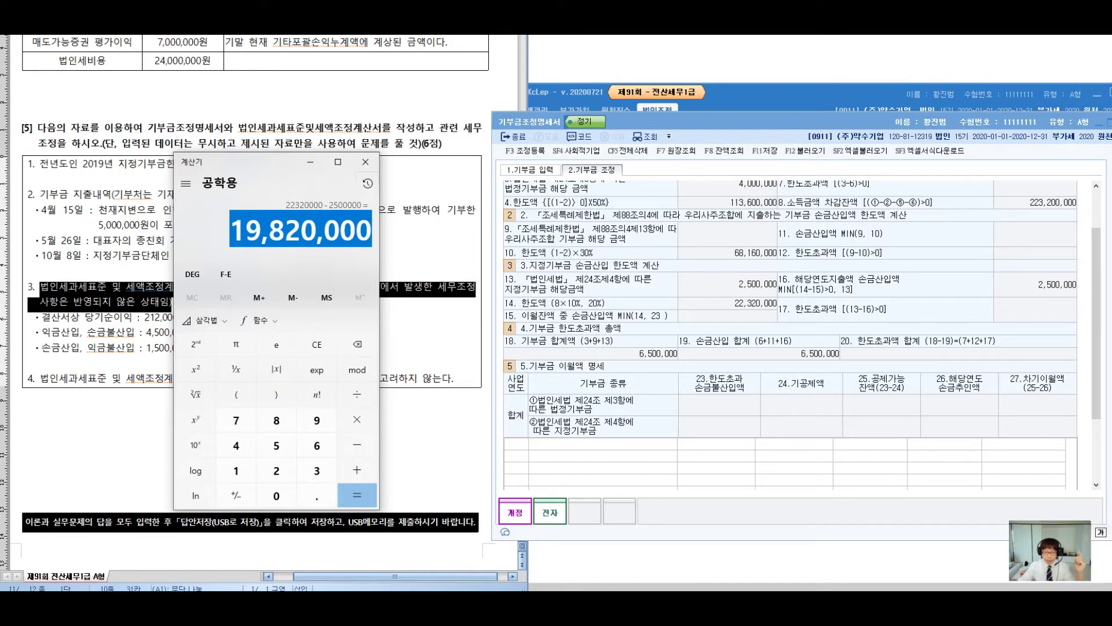
click(365, 161)
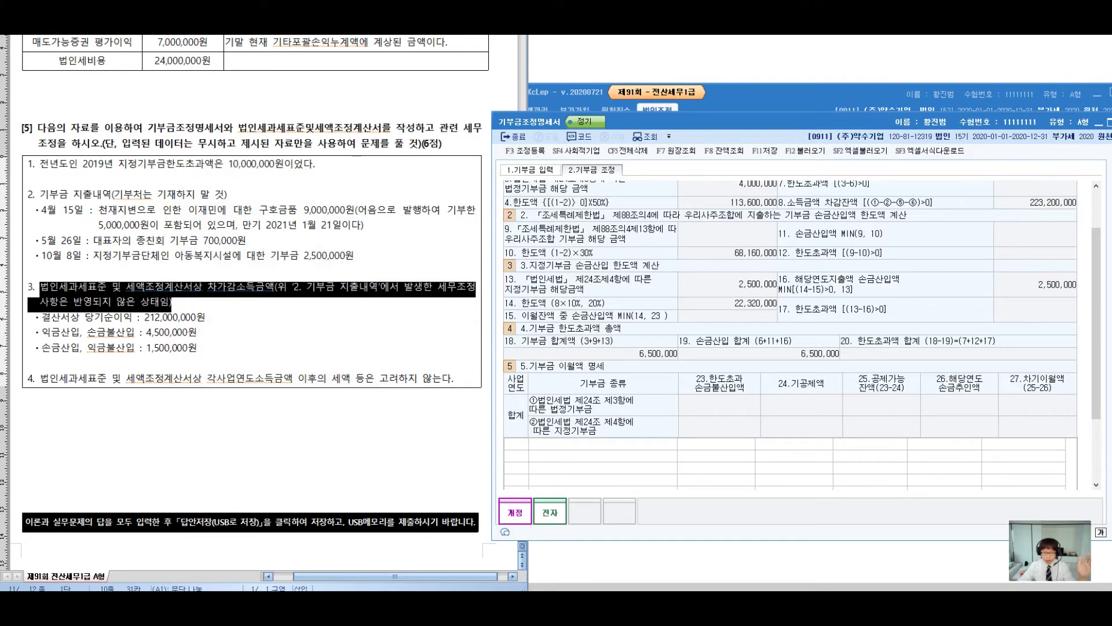
Add a 2019 법인세법 제24조제4항 지정기부금 row to the 기부금 이월액 명세 with 한도초과 손금불산입액 10,000,000 and 해당연도 손금추인액 10,000,000
click(516, 443)
drag(40, 164, 315, 164)
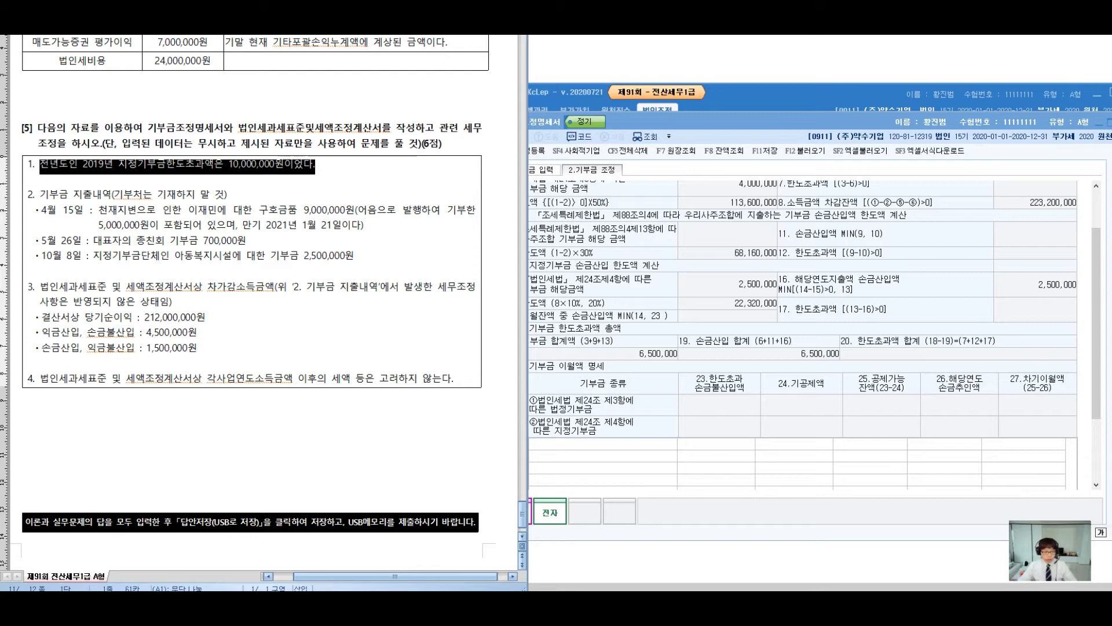
key(alt+Tab)
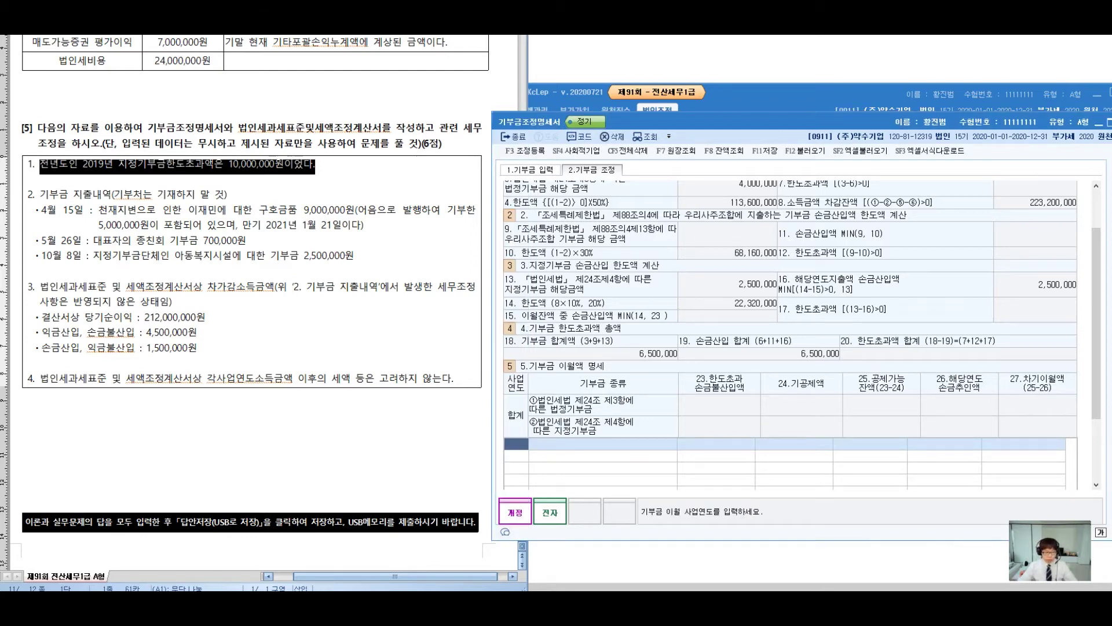
text(2019)
key(Return)
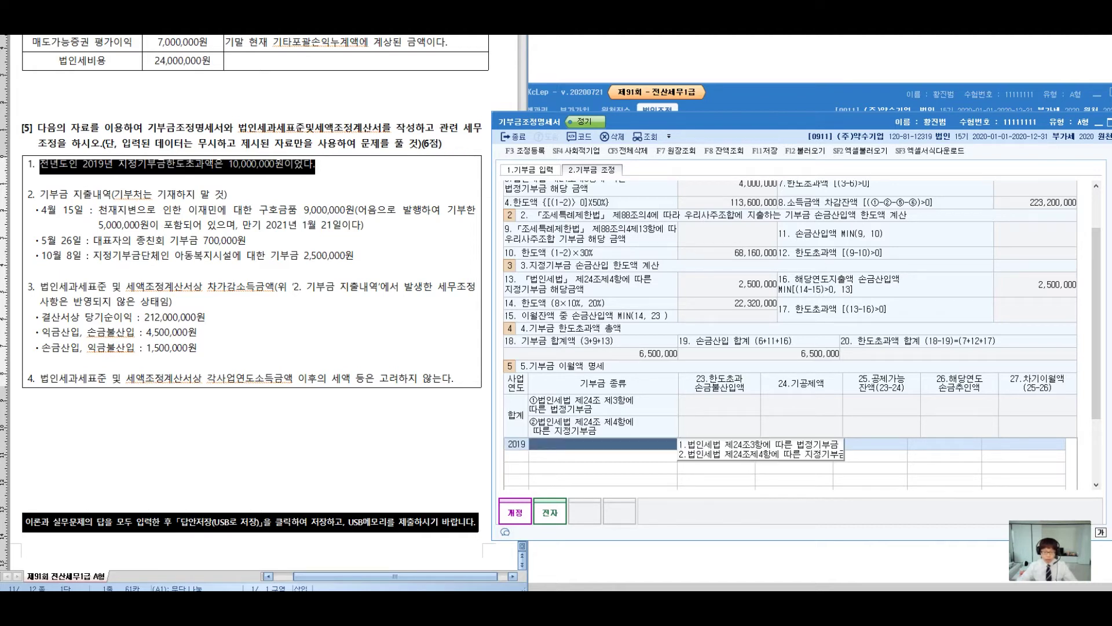
key(2)
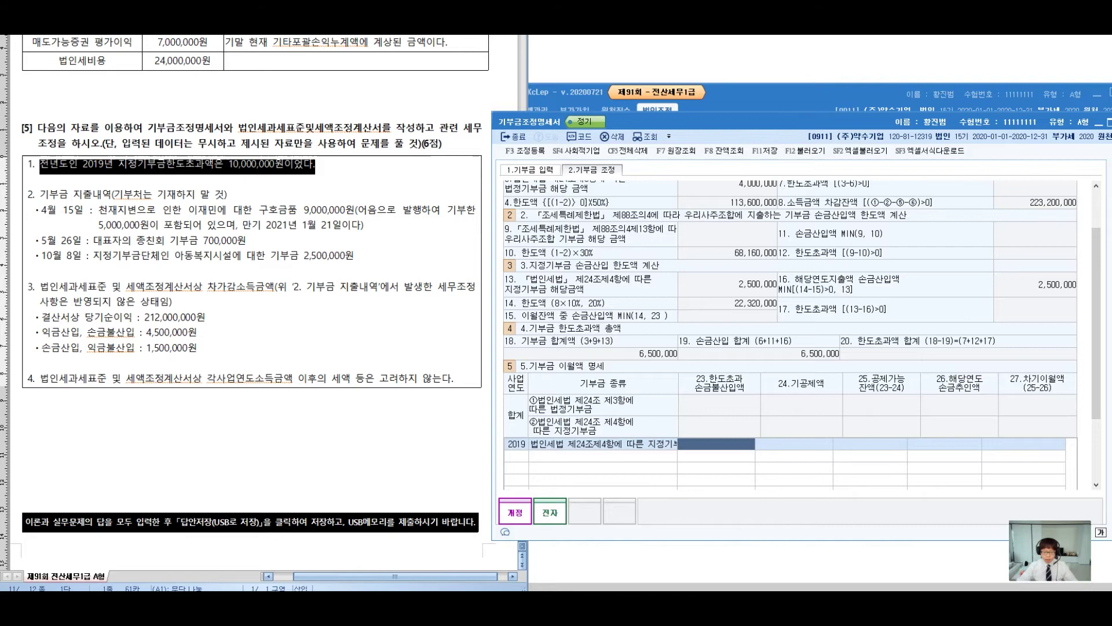
text(10000000)
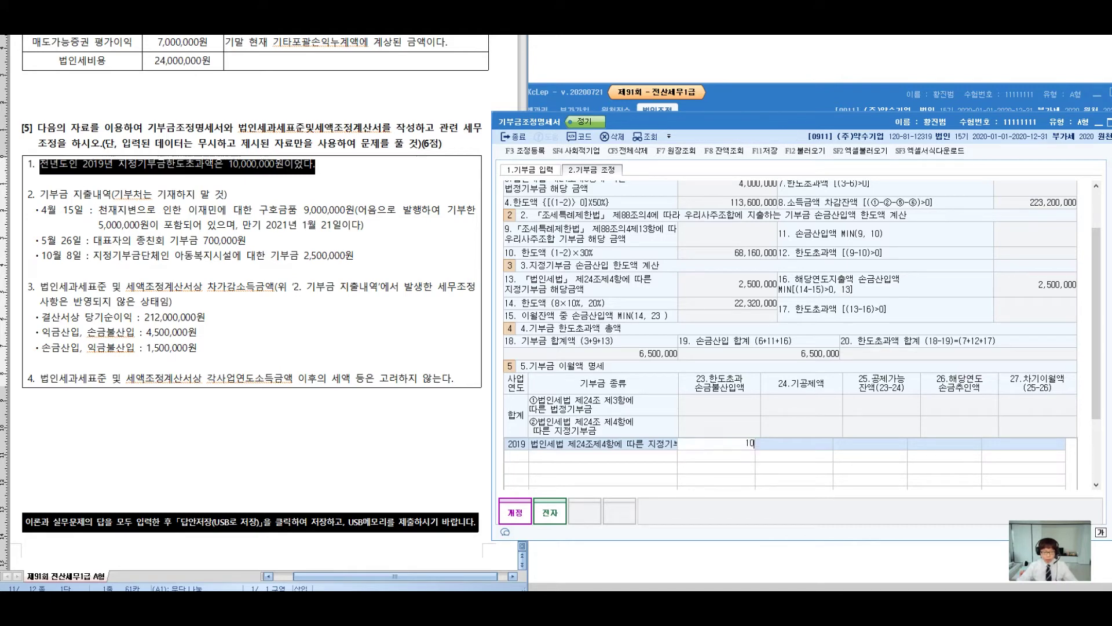
key(Return)
key(Return)
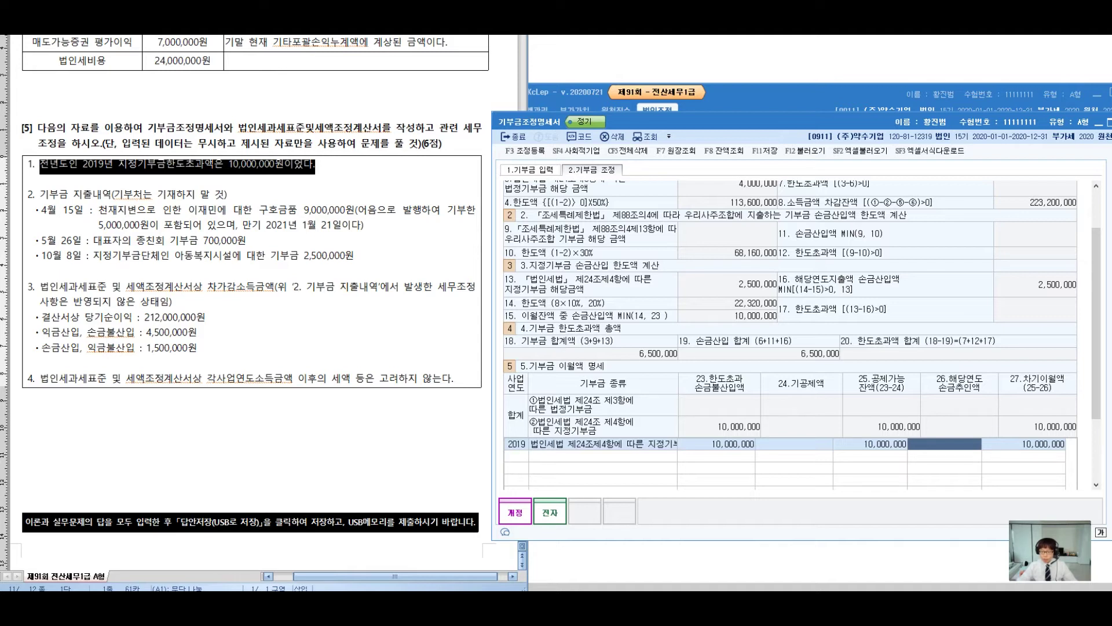
text(10000000)
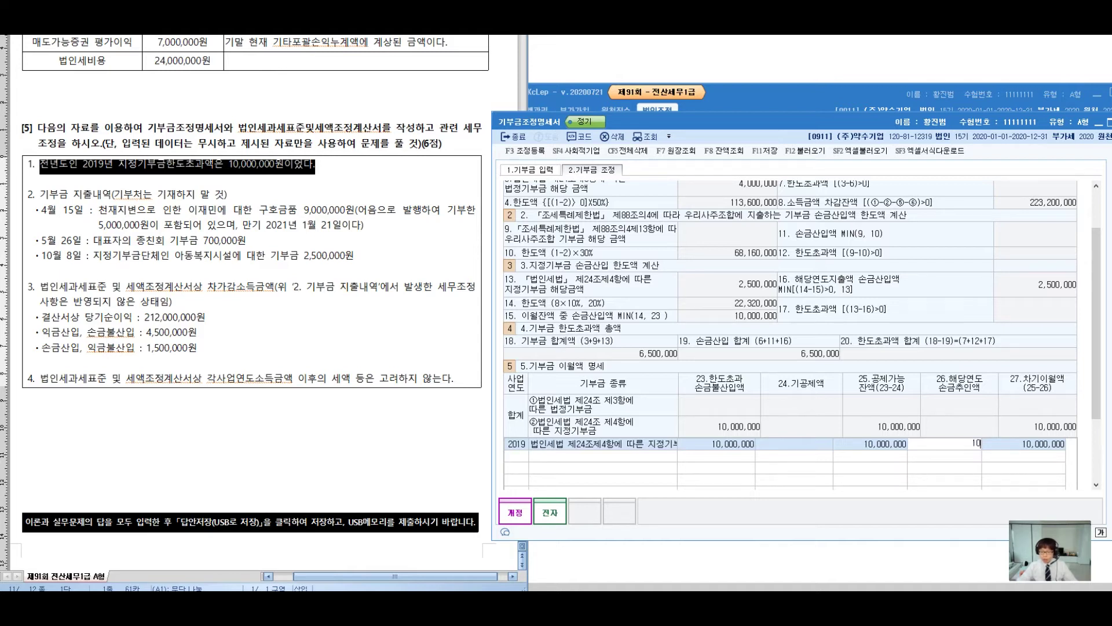
key(Return)
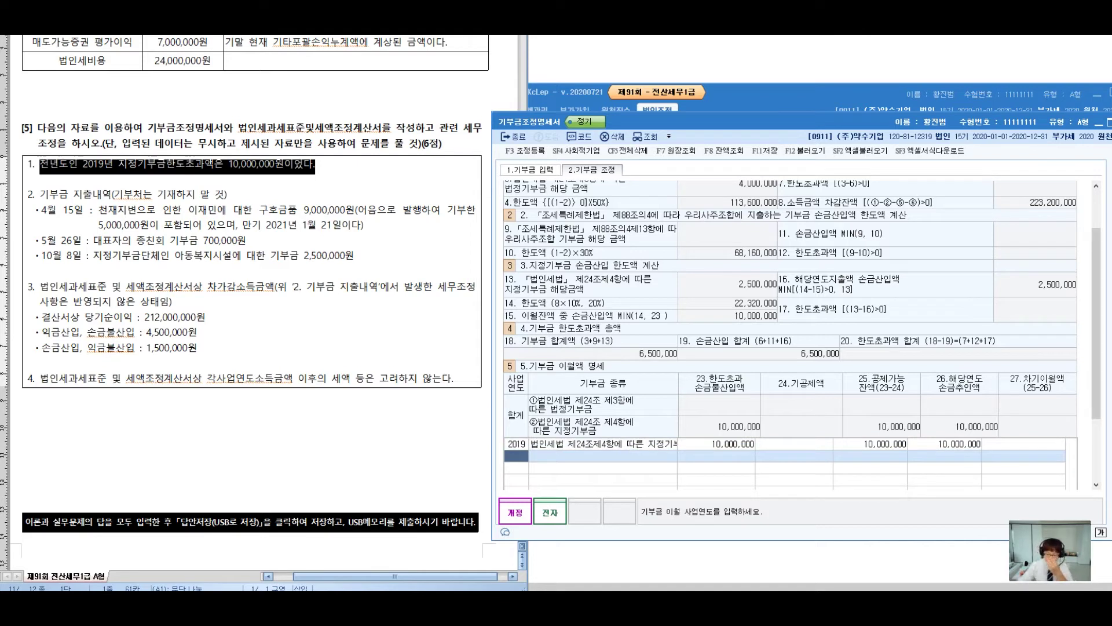
click(944, 444)
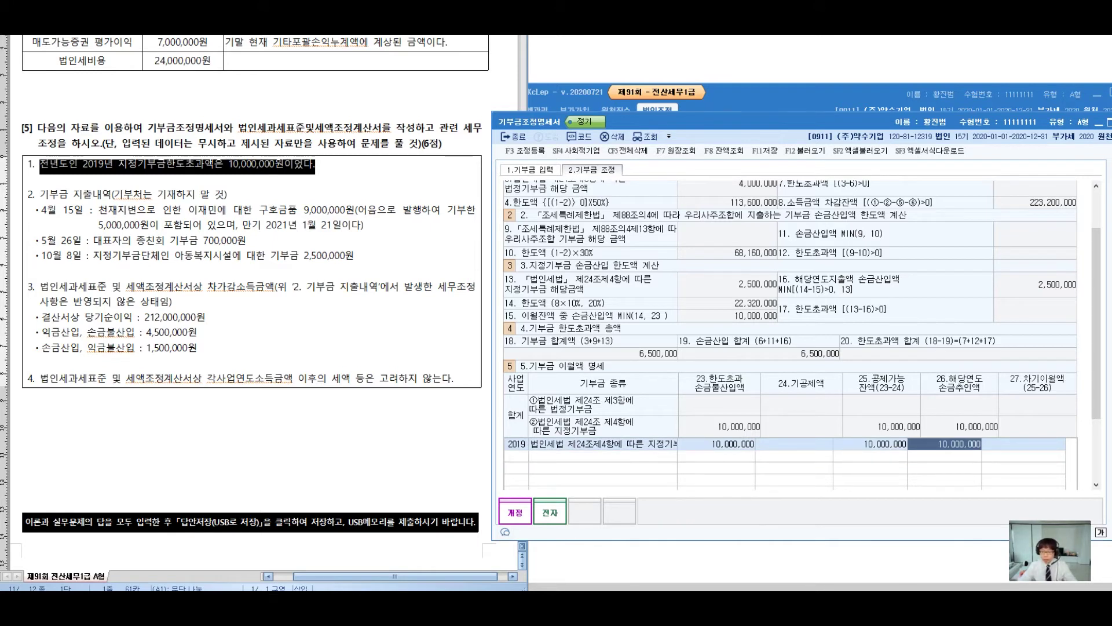
key(ctrl+2)
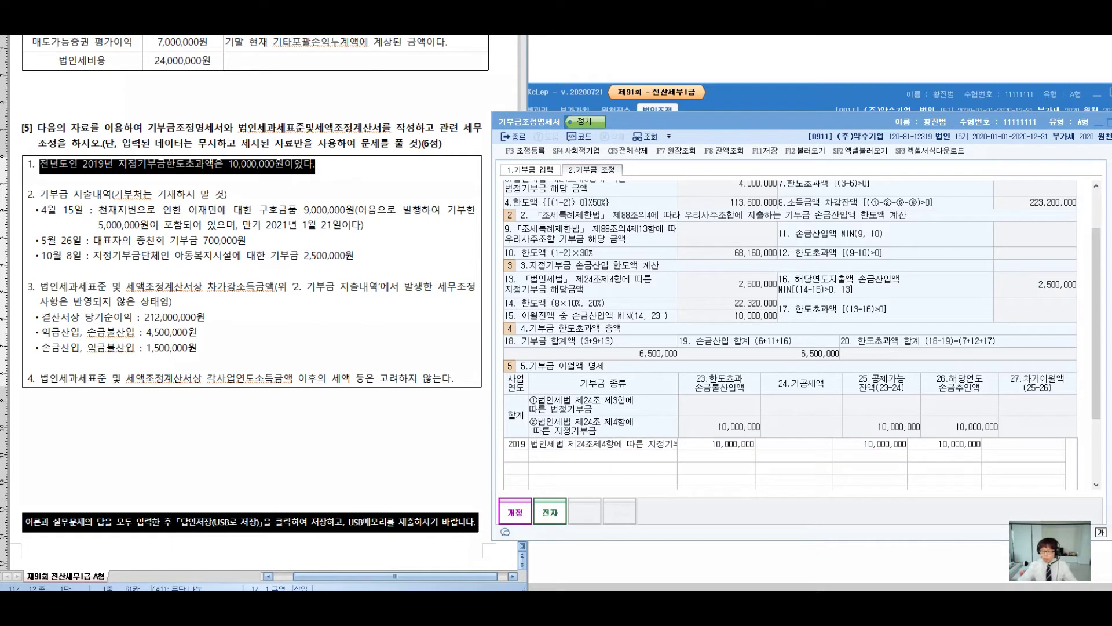
drag(1005, 386, 970, 482)
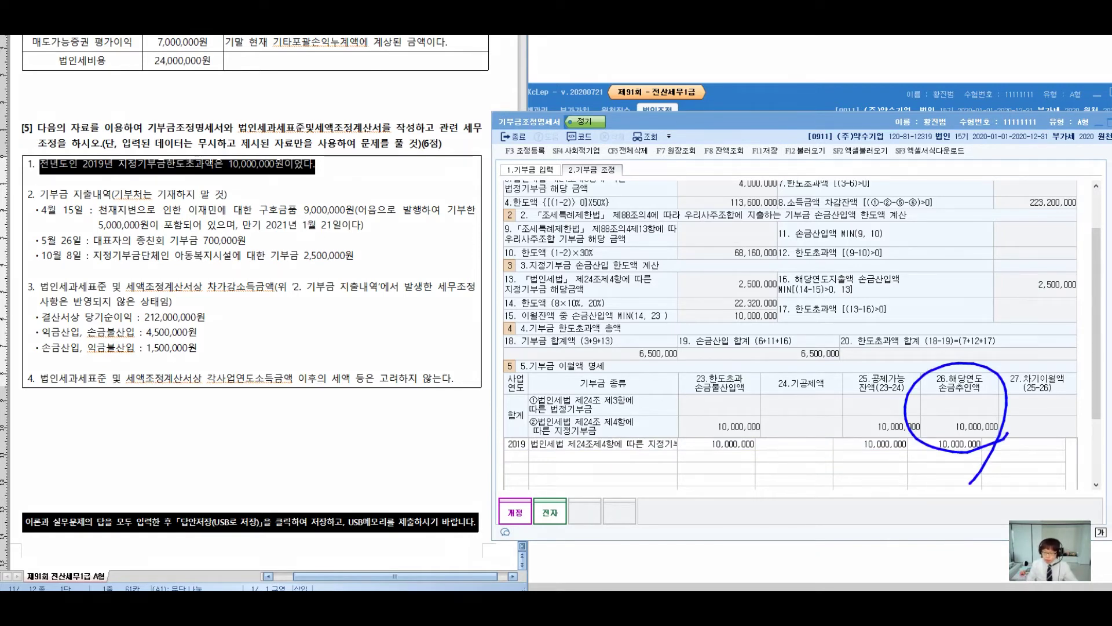
mouse_move(860, 305)
mouse_down()
mouse_move(846, 339)
mouse_move(856, 312)
mouse_up()
mouse_move(881, 291)
mouse_down()
mouse_move(869, 362)
mouse_move(900, 320)
mouse_move(898, 412)
mouse_up()
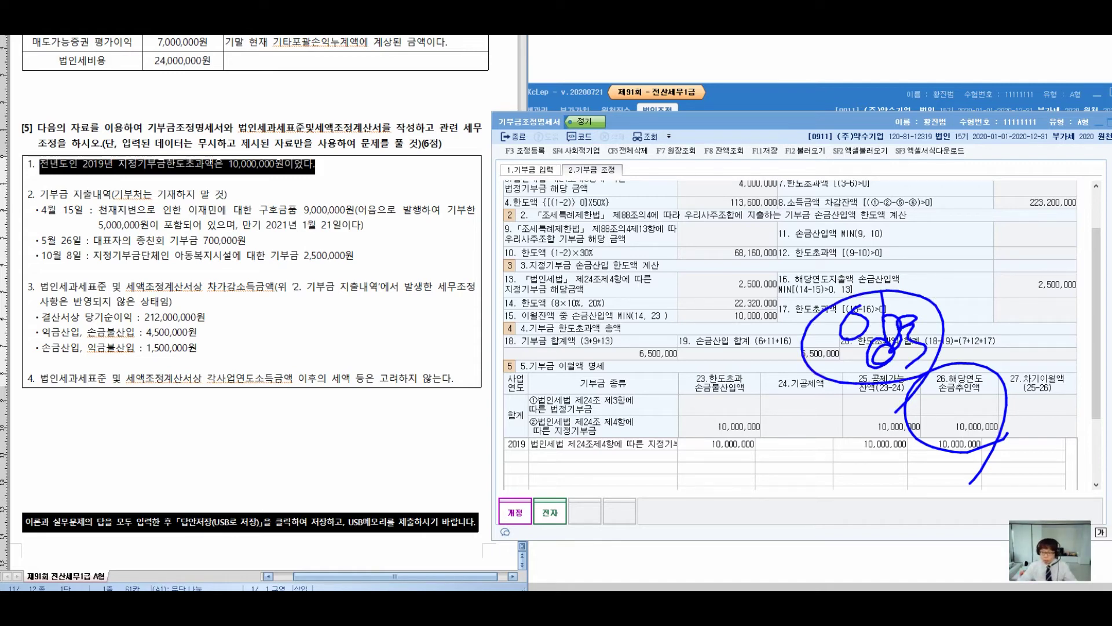
key(Escape)
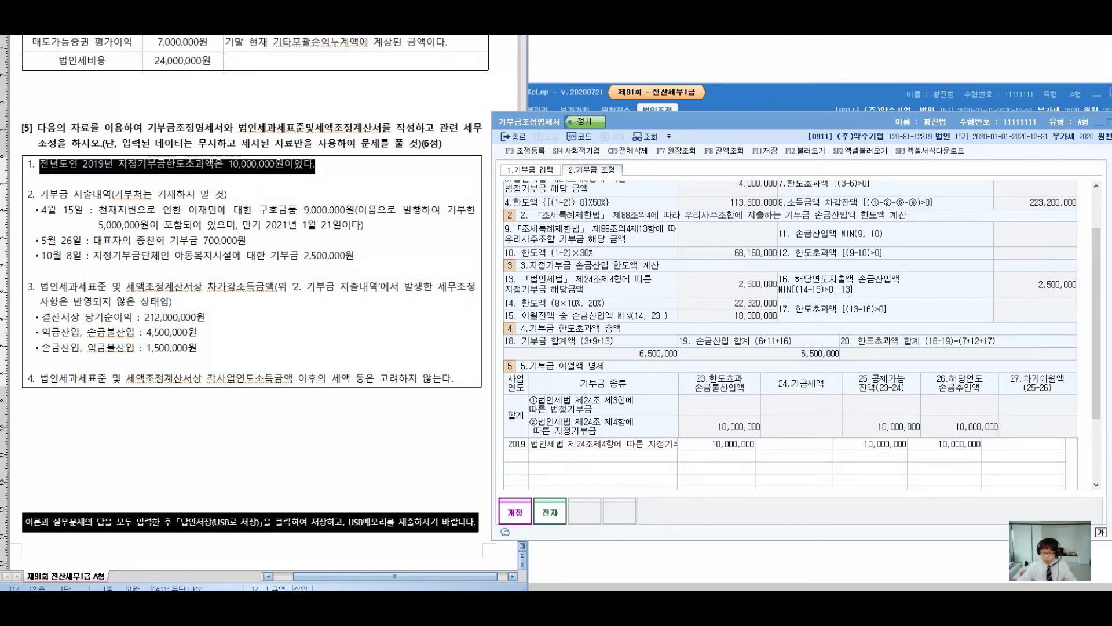
Open 조정 등록 and examine which item 2 donations of problem 5 need a tax adjustment
click(944, 444)
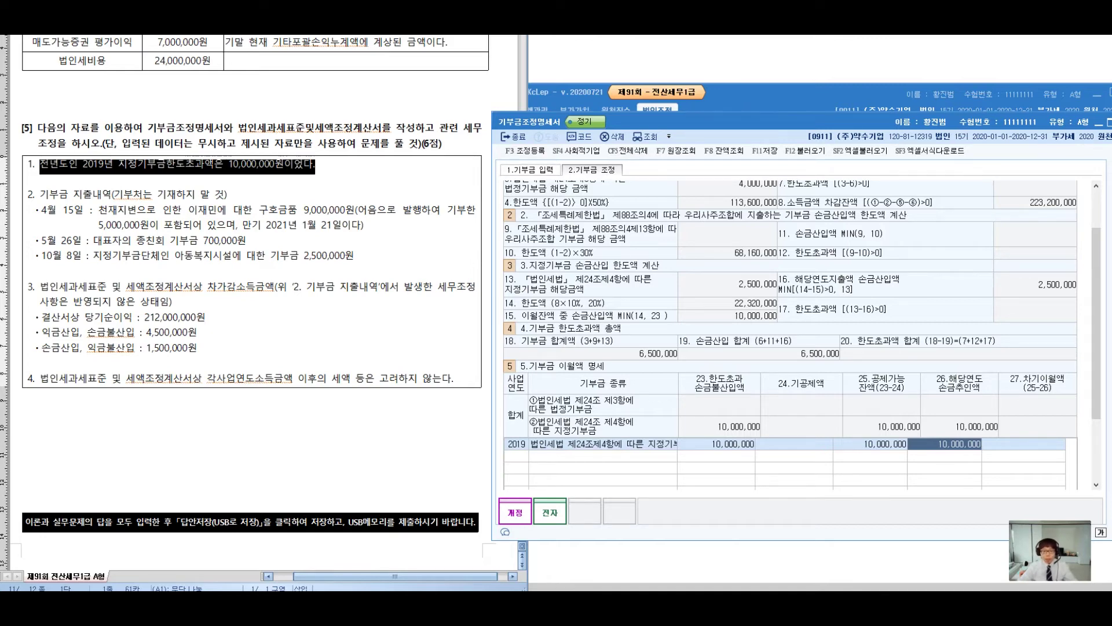
key(F3)
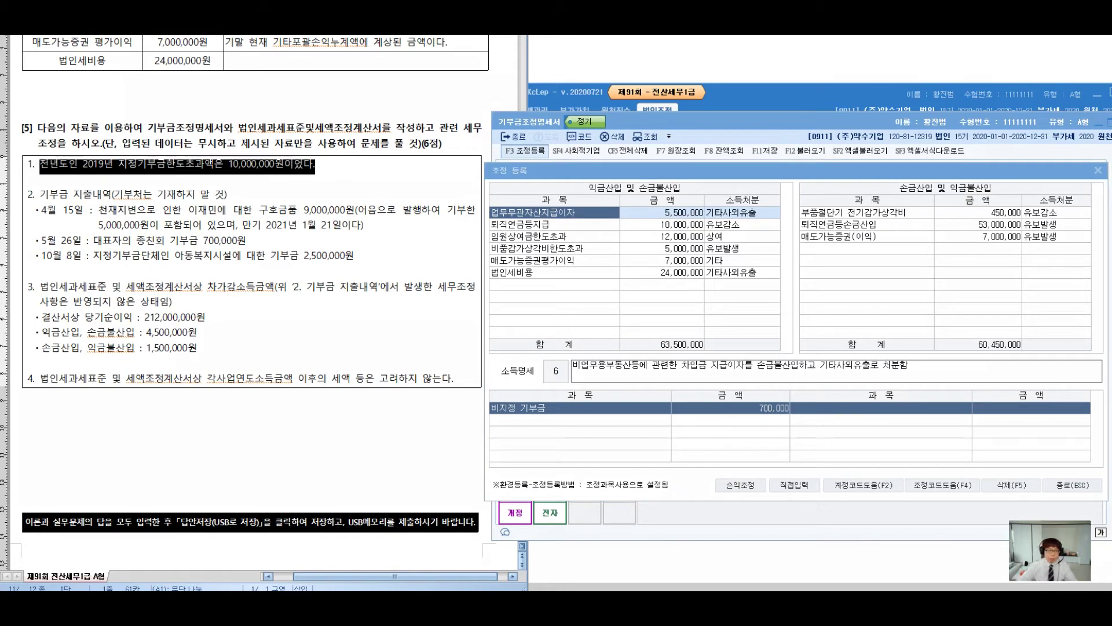
drag(405, 186, 404, 211)
drag(388, 204, 417, 215)
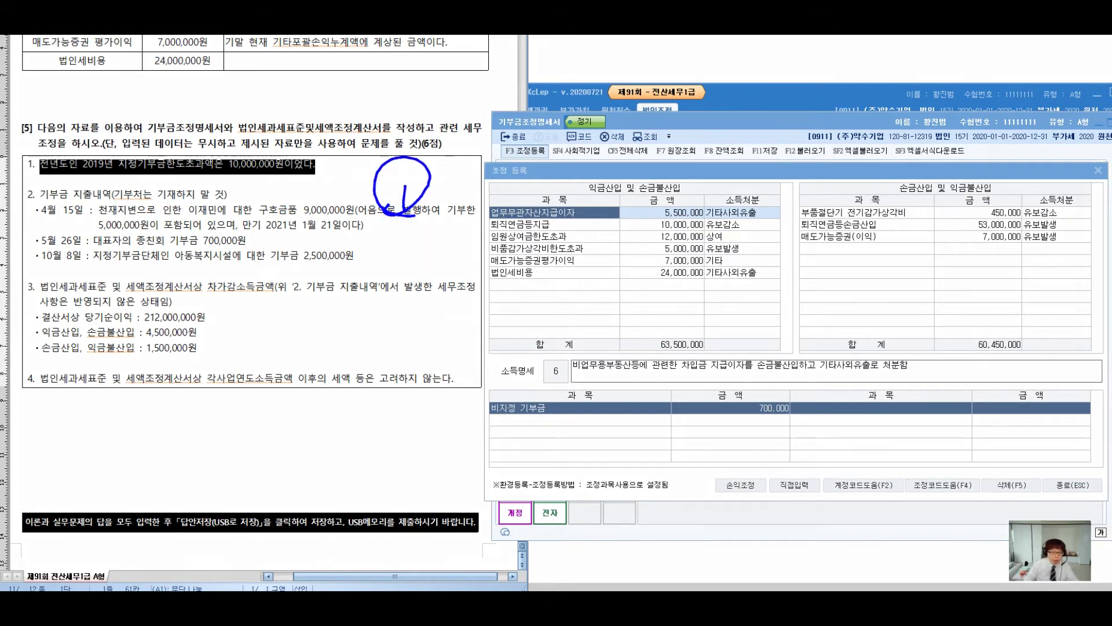
mouse_move(145, 180)
mouse_down()
mouse_move(151, 197)
mouse_move(128, 292)
mouse_up()
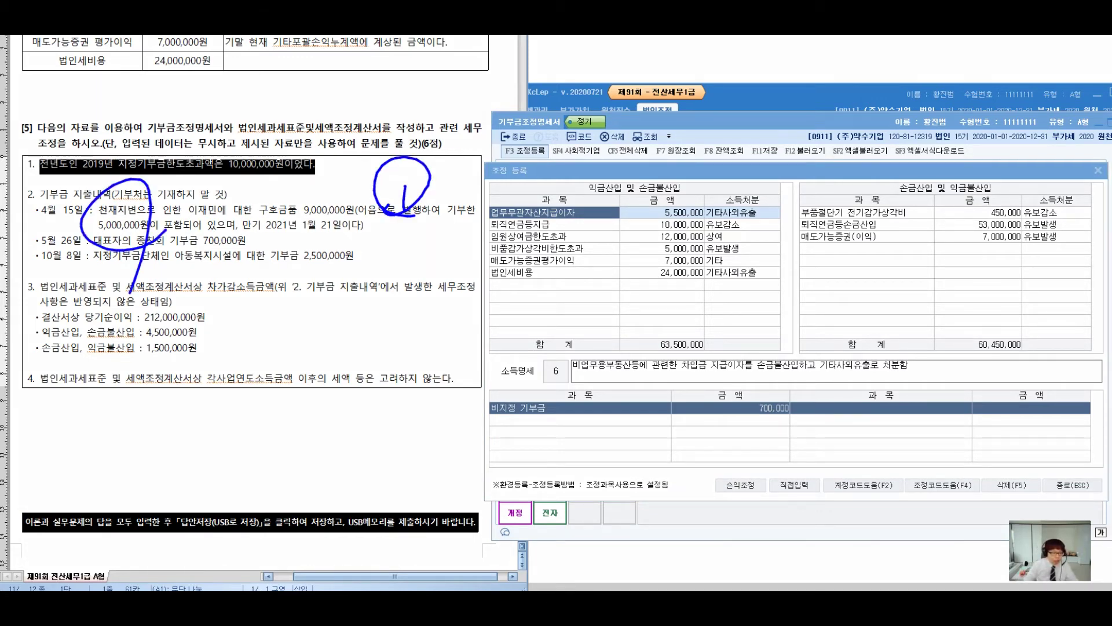
drag(225, 223, 210, 322)
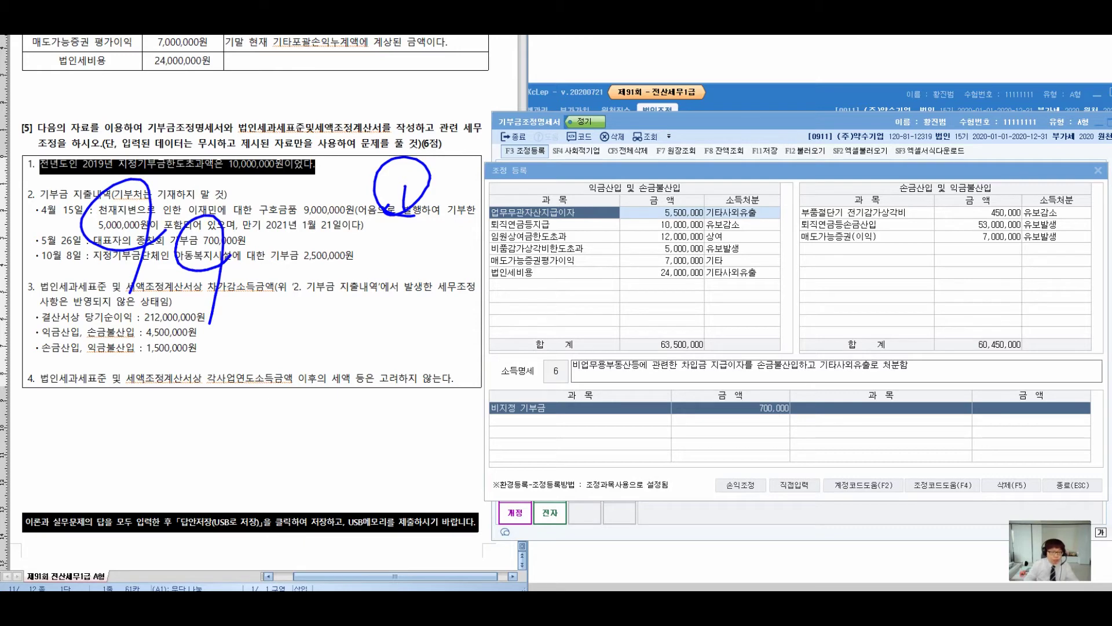
mouse_move(264, 243)
mouse_down()
mouse_move(249, 283)
mouse_move(261, 281)
mouse_up()
drag(263, 267, 268, 302)
mouse_move(271, 278)
mouse_down()
mouse_move(292, 260)
mouse_move(356, 264)
mouse_up()
drag(238, 185, 223, 245)
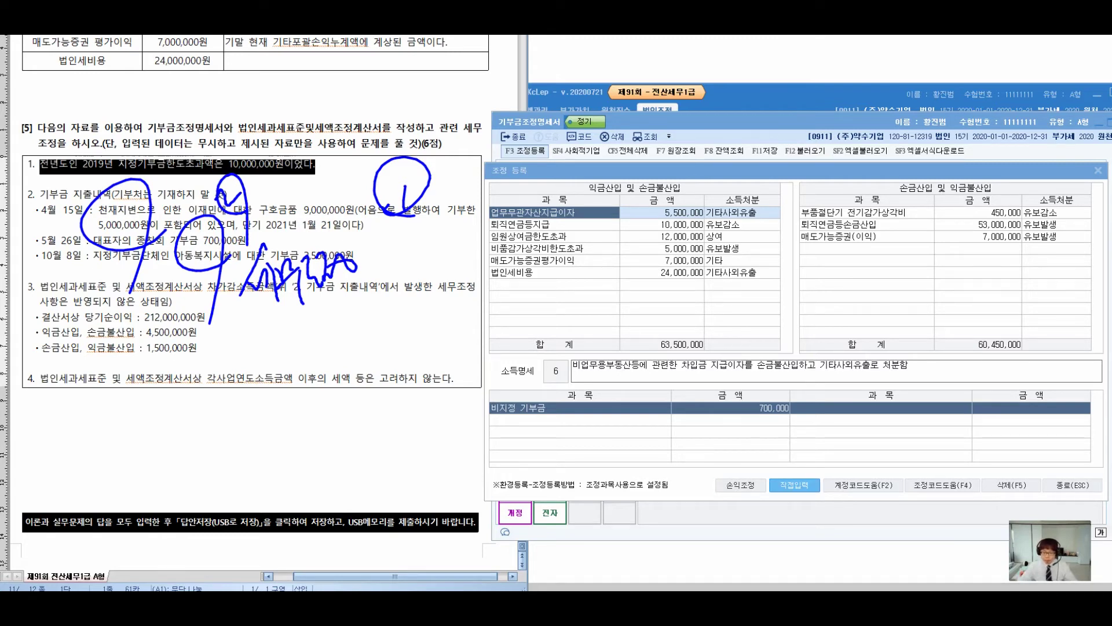
Register 어음지급기부금 of 5,000,000 as 유보발생 under 익금산입 및 손금불산입
click(554, 285)
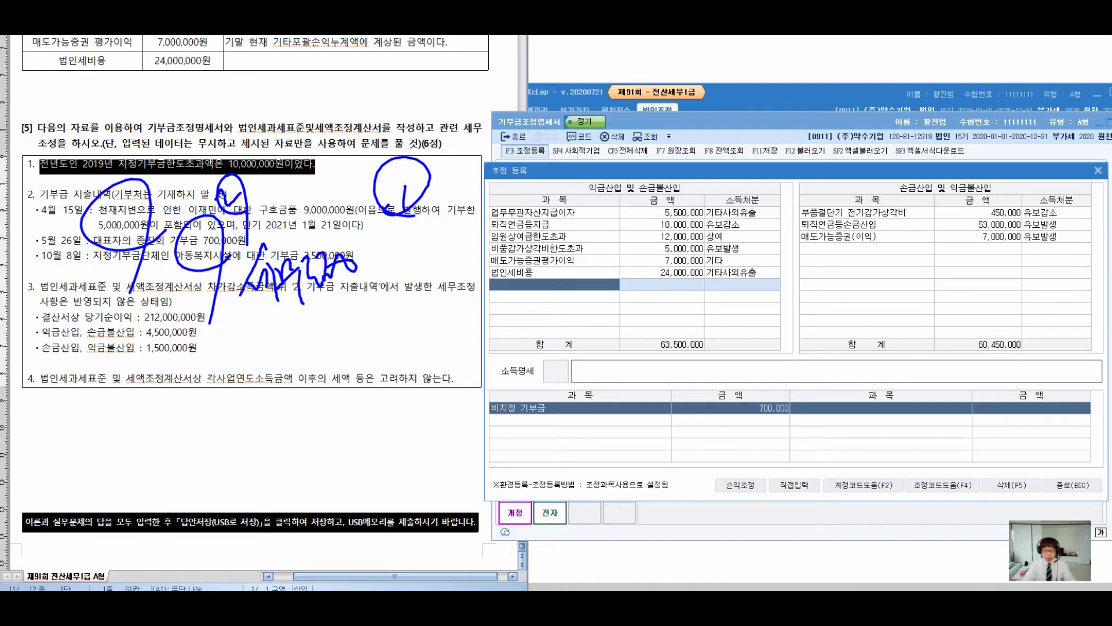
text(어음)
text(기)
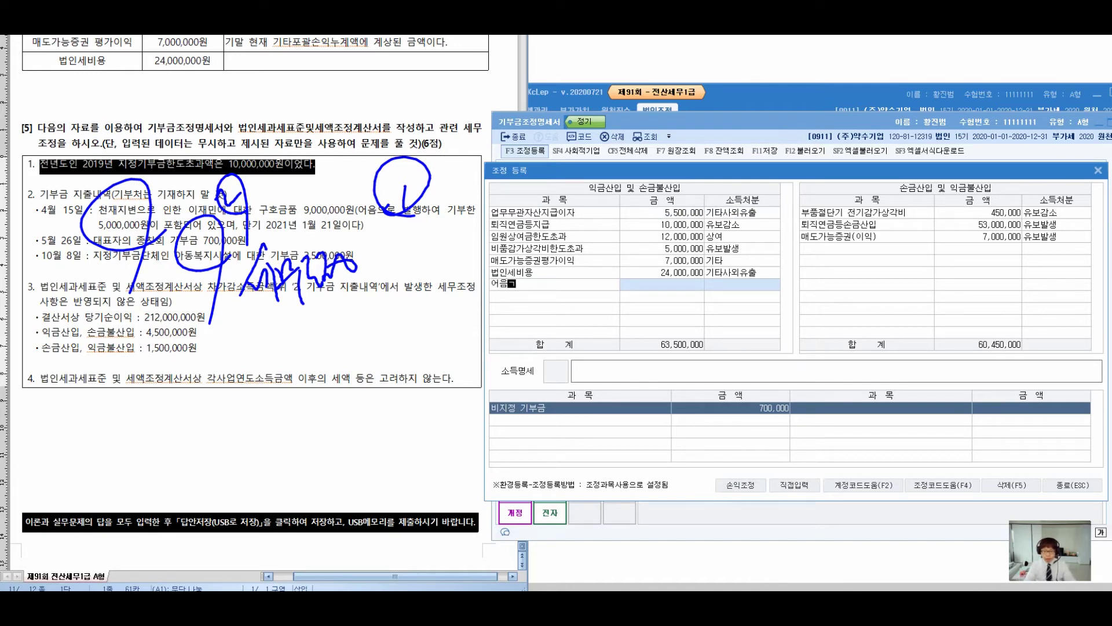
text(부금)
key(Return)
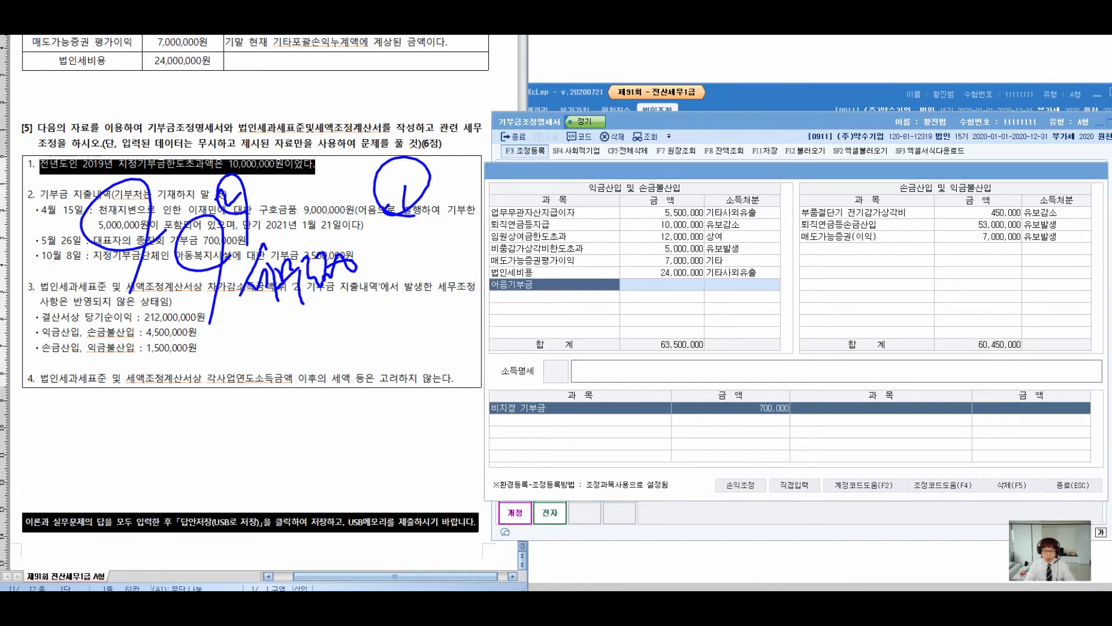
key(Return)
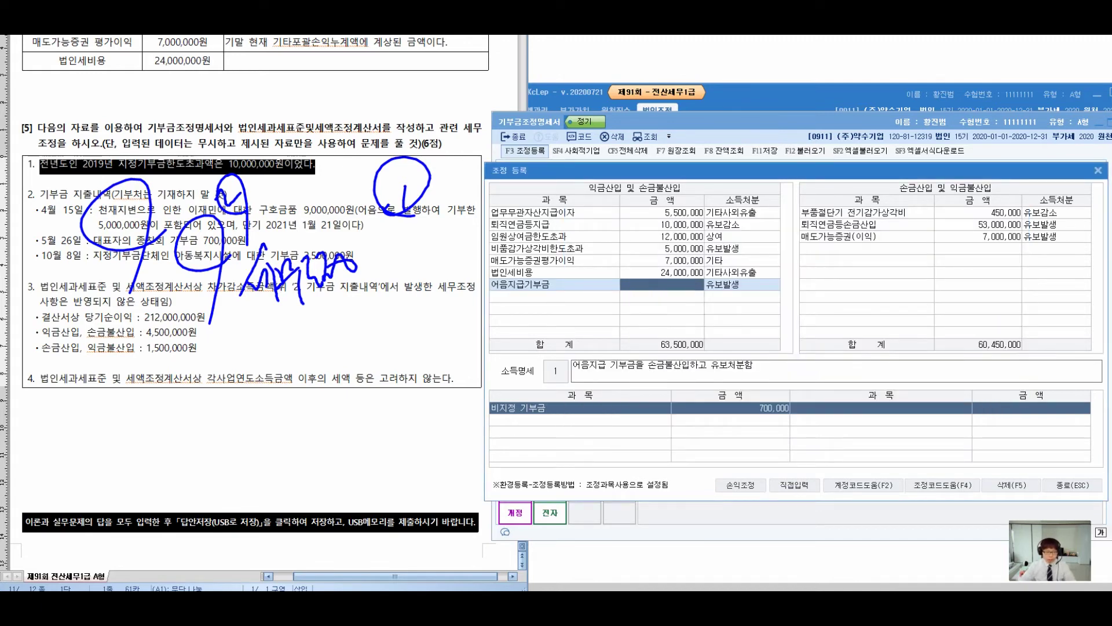
text(5000000)
key(Return)
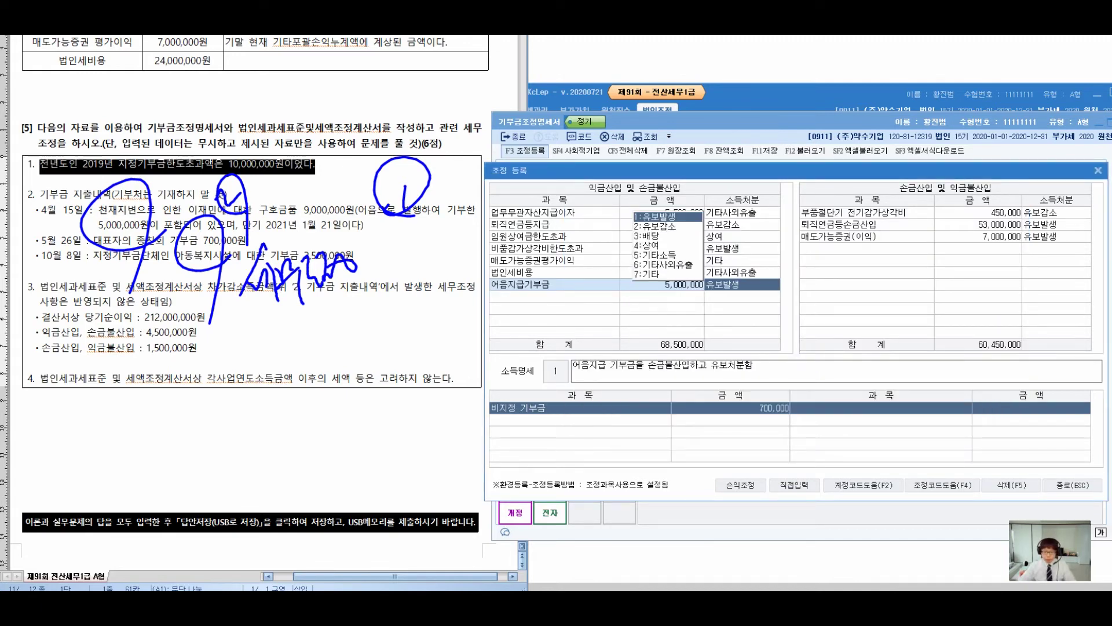
key(Return)
key(Return)
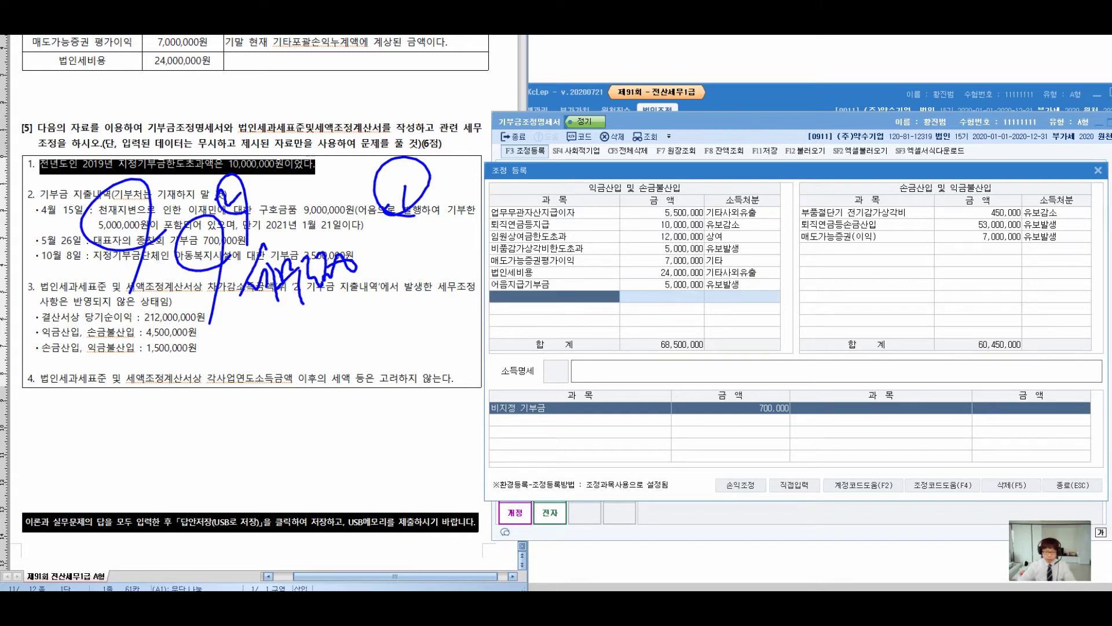
Register 기타기부금 of 700,000 as 기타사외유출 under 익금산입 및 손금불산입
text(비지정기부금)
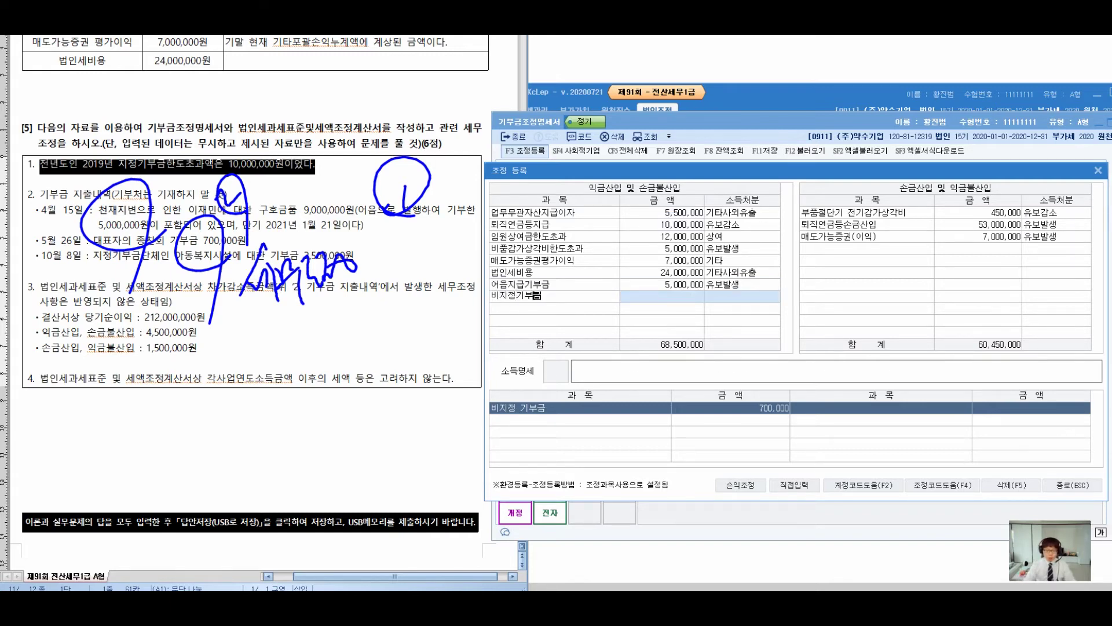
key(Return)
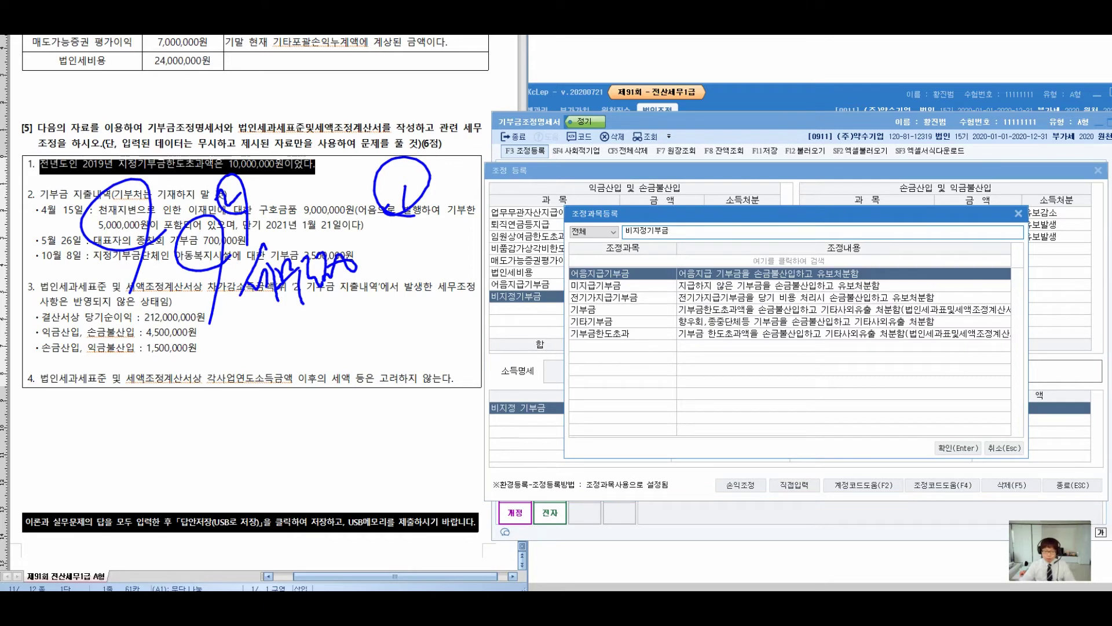
key(Down)
key(Down)
key(Down)
key(Down)
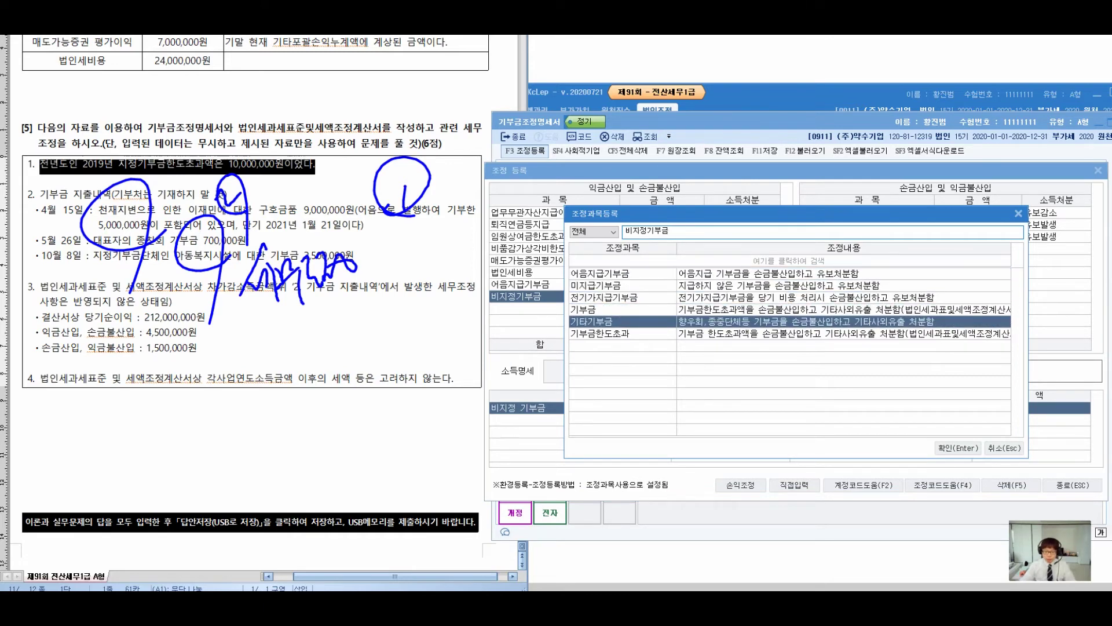
key(Return)
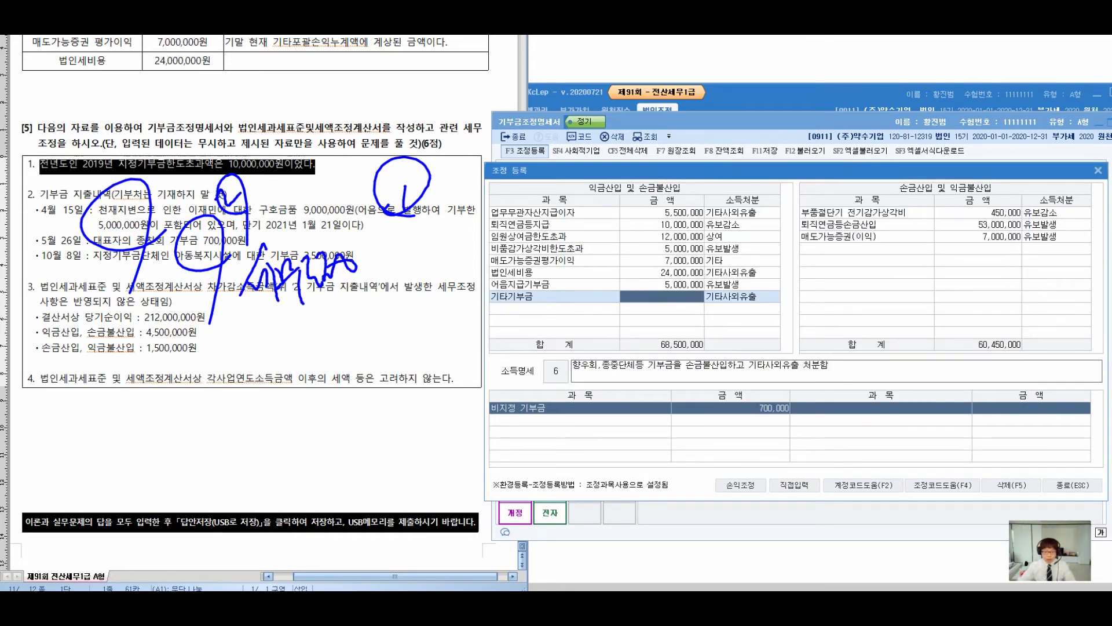
text(7000000)
key(Return)
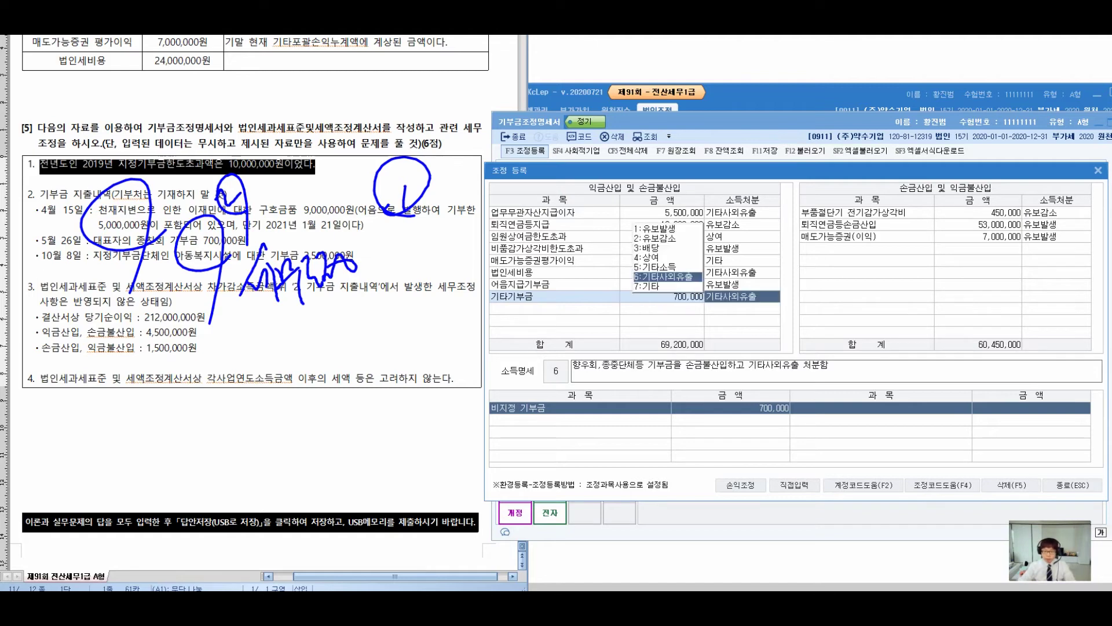
key(Return)
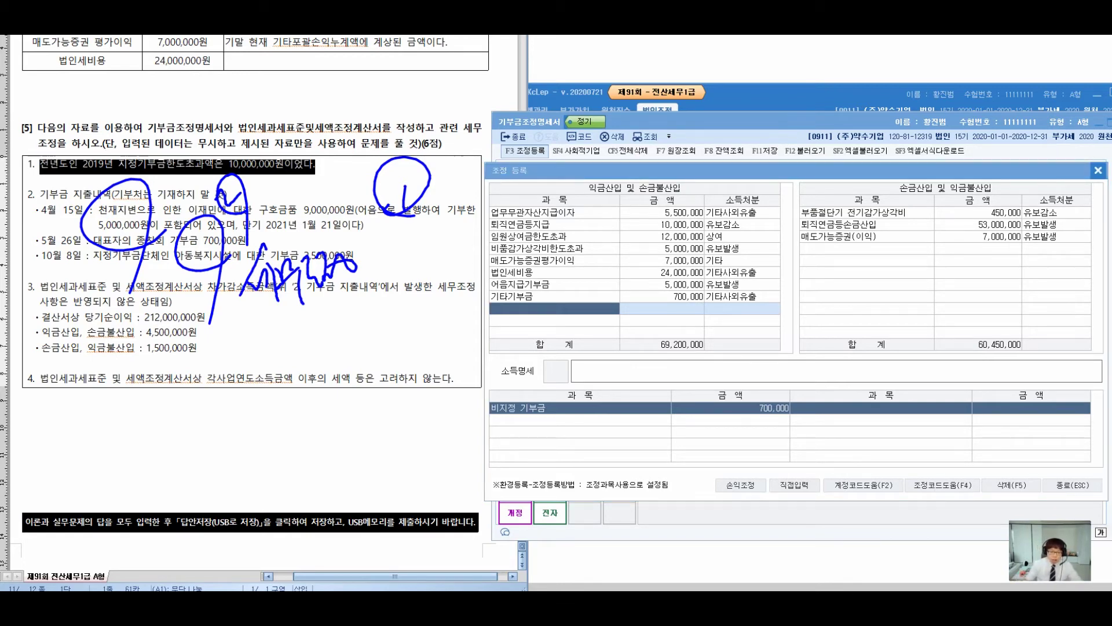
Review the 어음지급기부금 and 기타기부금 entries and their 소득처분 in 조정 등록
drag(520, 287, 659, 194)
drag(604, 140, 590, 169)
drag(616, 140, 617, 195)
mouse_move(617, 152)
mouse_down()
mouse_move(634, 153)
mouse_move(642, 174)
mouse_up()
drag(639, 153, 650, 176)
drag(655, 136, 716, 184)
drag(739, 154, 740, 181)
mouse_move(747, 153)
mouse_down()
mouse_move(756, 174)
mouse_move(777, 181)
mouse_up()
mouse_move(786, 136)
mouse_down()
mouse_move(785, 195)
mouse_move(819, 193)
mouse_up()
mouse_move(819, 152)
mouse_down()
mouse_move(786, 199)
mouse_move(847, 151)
mouse_up()
drag(820, 169, 834, 186)
drag(852, 142, 874, 193)
mouse_move(896, 145)
mouse_down()
mouse_move(878, 190)
mouse_move(916, 205)
mouse_move(914, 162)
mouse_move(939, 159)
mouse_up()
drag(906, 172, 932, 171)
mouse_move(935, 152)
mouse_down()
mouse_move(926, 181)
mouse_move(976, 144)
mouse_up()
drag(961, 161, 966, 191)
drag(978, 151, 980, 174)
drag(979, 168, 993, 185)
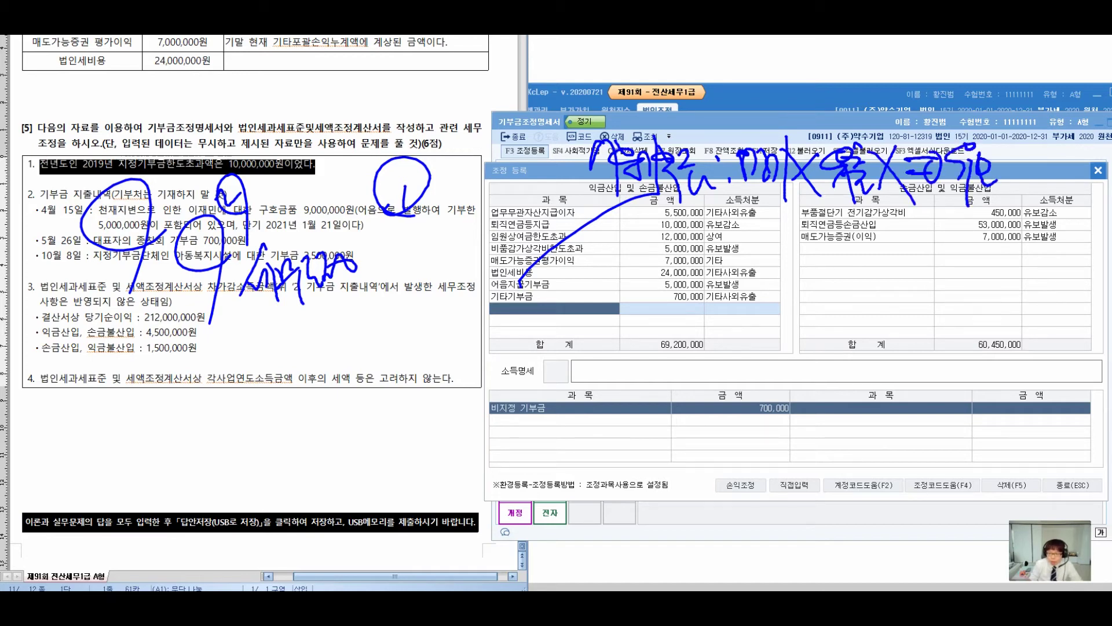
drag(514, 319, 522, 400)
mouse_move(560, 390)
mouse_down()
mouse_move(581, 364)
mouse_move(593, 394)
mouse_up()
drag(594, 359, 597, 393)
drag(612, 343, 615, 408)
mouse_move(640, 362)
mouse_down()
mouse_move(653, 380)
mouse_move(704, 391)
mouse_up()
mouse_move(723, 343)
mouse_down()
mouse_move(735, 376)
mouse_move(766, 370)
mouse_up()
drag(802, 328, 805, 363)
drag(813, 342, 837, 371)
mouse_move(840, 342)
mouse_down()
mouse_move(860, 347)
mouse_move(869, 401)
mouse_up()
mouse_move(881, 346)
mouse_down()
mouse_move(898, 346)
mouse_move(910, 394)
mouse_up()
drag(919, 335, 954, 352)
drag(955, 333, 979, 354)
drag(562, 397, 584, 401)
mouse_move(1041, 356)
mouse_down()
mouse_move(600, 412)
mouse_move(684, 409)
mouse_up()
drag(556, 384, 793, 363)
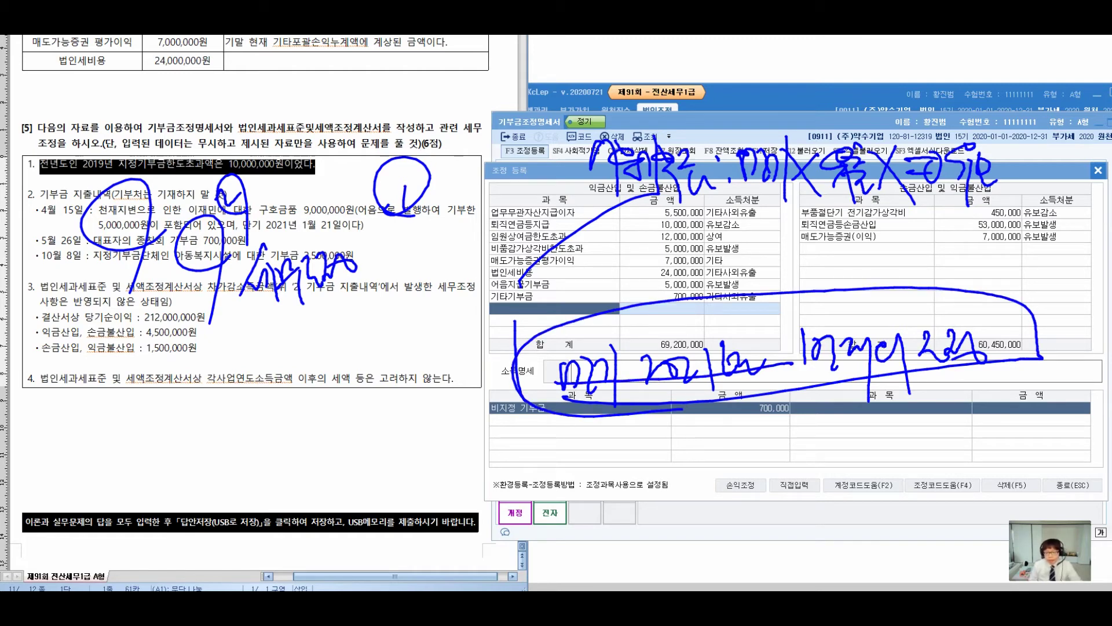
mouse_move(661, 267)
mouse_down()
mouse_move(655, 296)
mouse_move(692, 306)
mouse_up()
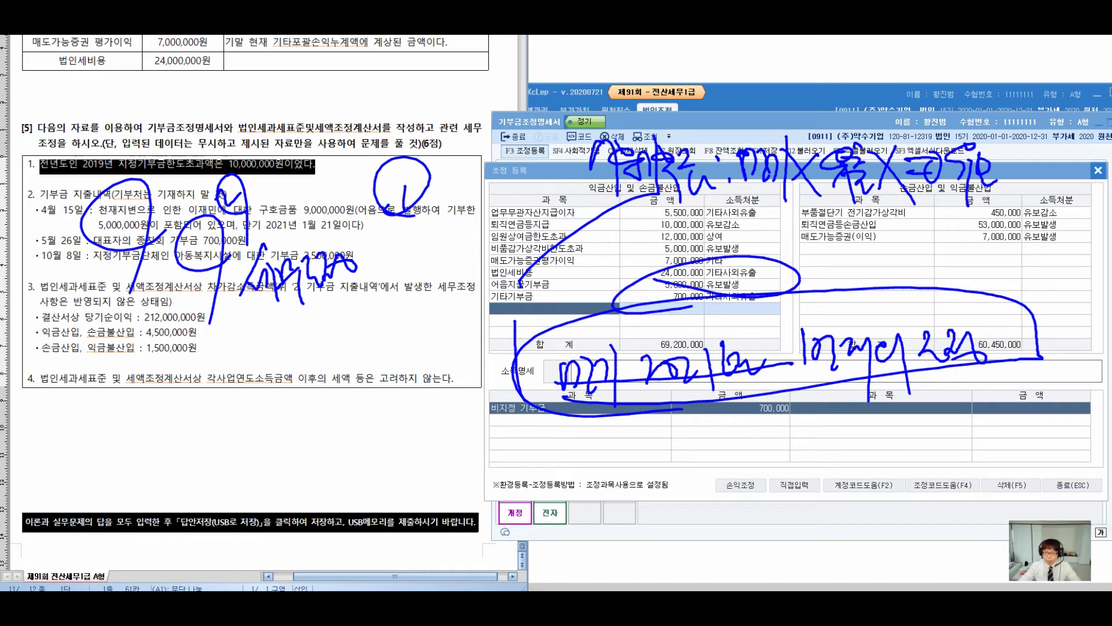
key(Escape)
click(662, 297)
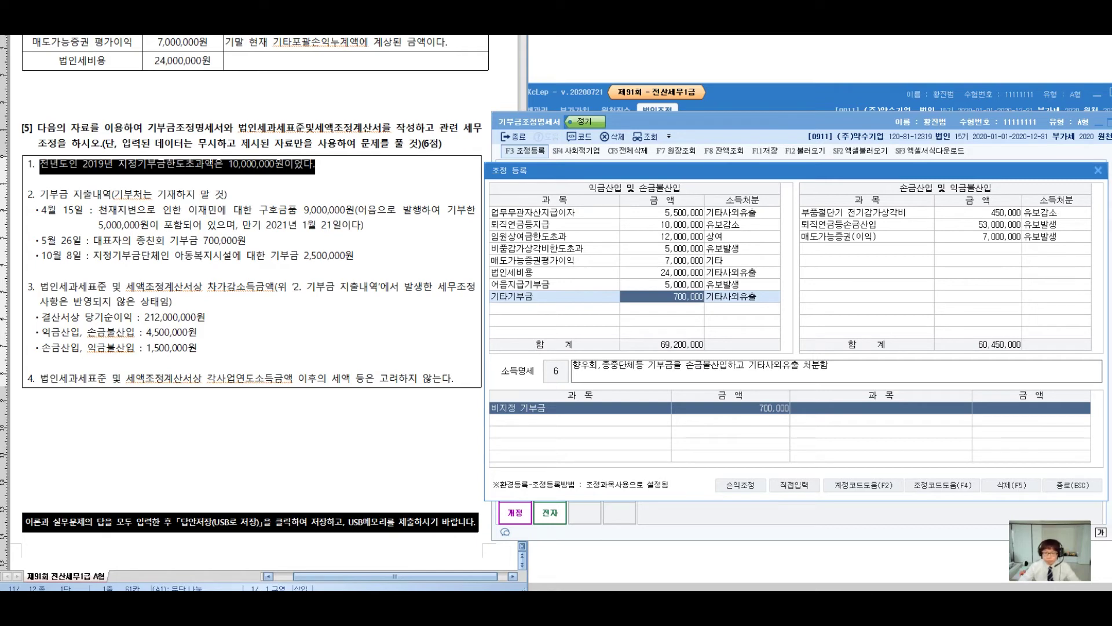
Close 조정 등록 and 기부금조정명세서 and open 법인세과세표준및세액조정계산서 from 법인조정 II
key(Escape)
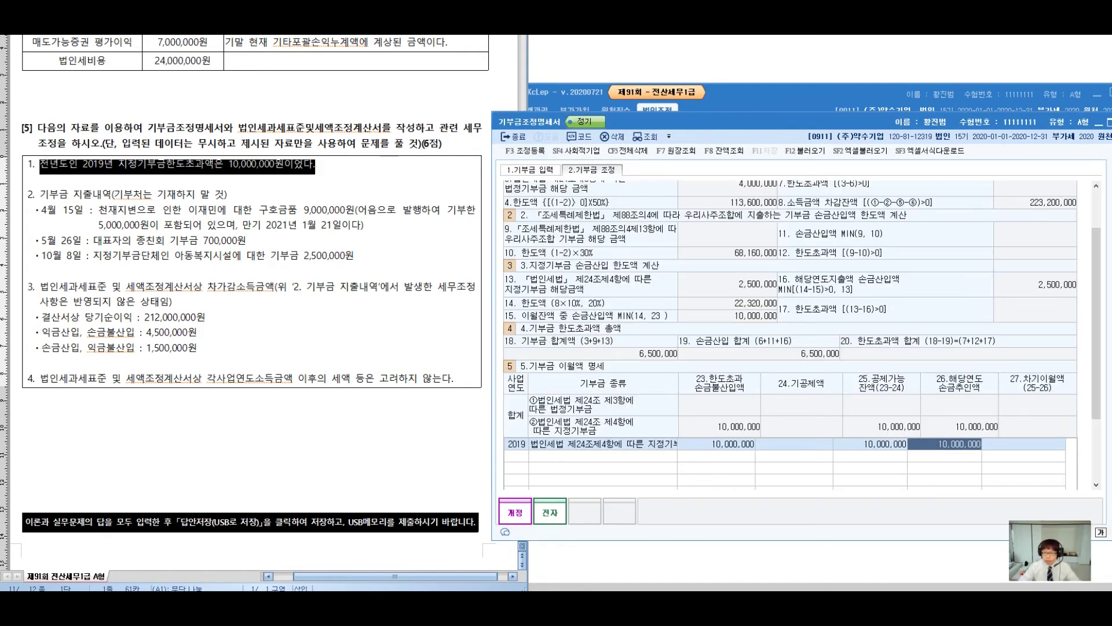
key(Escape)
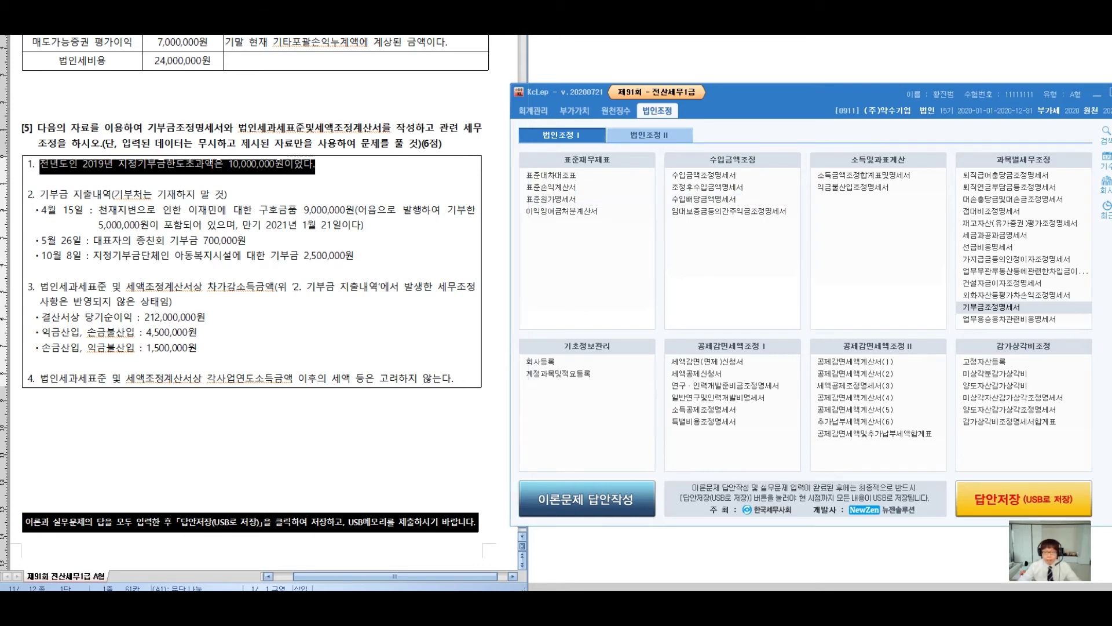
click(649, 135)
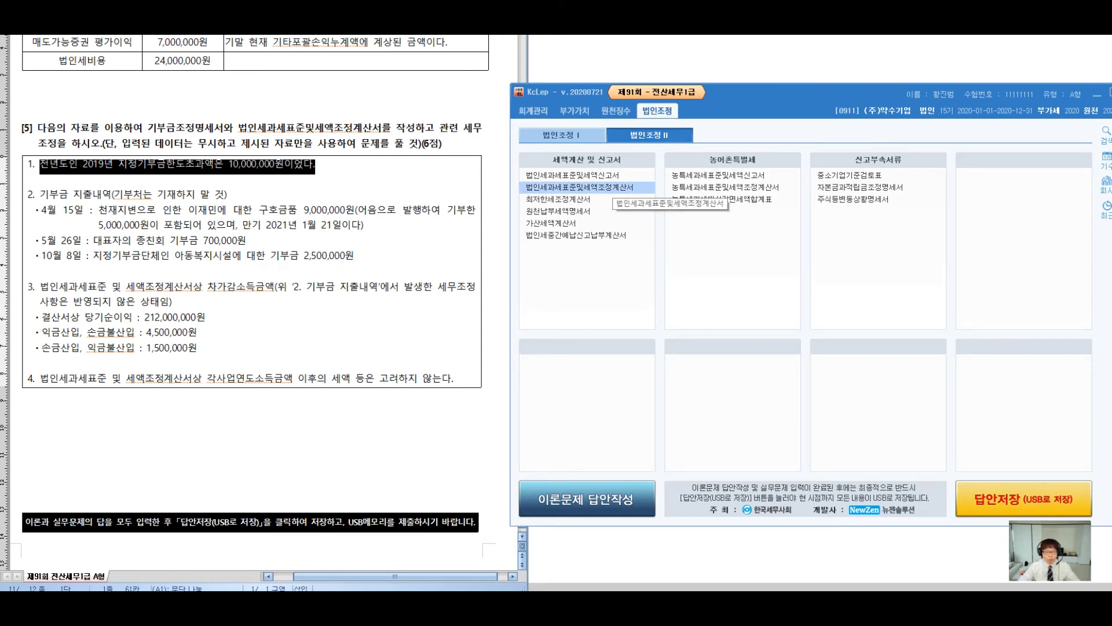
double_click(580, 188)
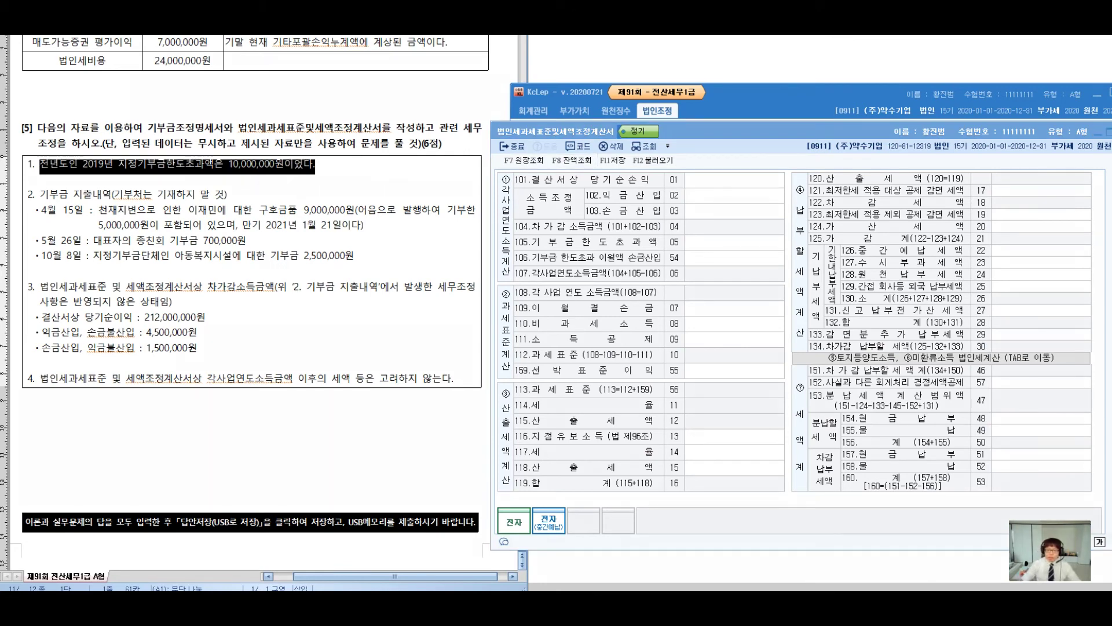
Load the 법인세과세표준및세액조정계산서 amounts anew from the related forms, replacing the existing data
mouse_move(655, 124)
mouse_down()
mouse_move(632, 134)
mouse_move(666, 125)
mouse_move(704, 136)
mouse_move(735, 110)
mouse_move(741, 202)
mouse_up()
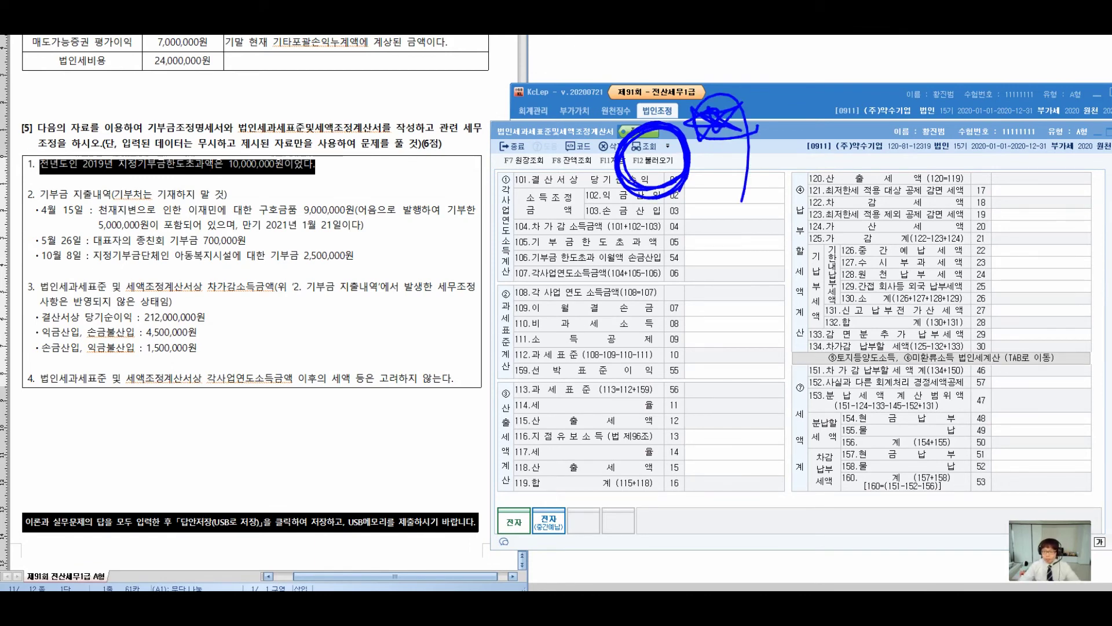
key(Escape)
key(F12)
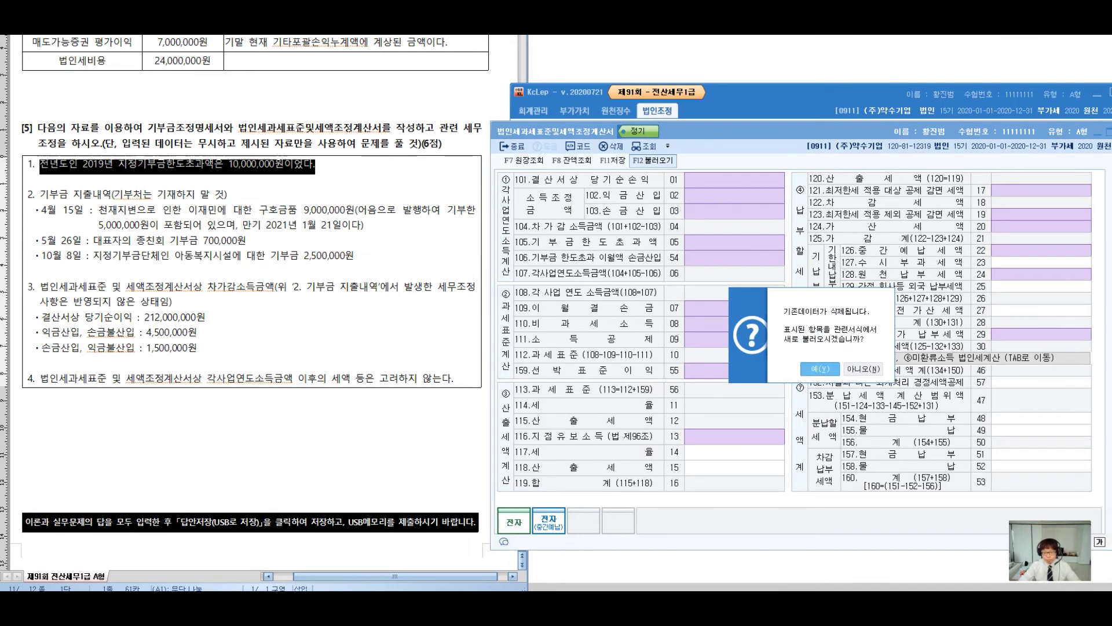
key(Return)
Compare item 3 of problem 5 and its unreflected donation adjustments with the loaded amounts in lines 101 to 106
key(ctrl+2)
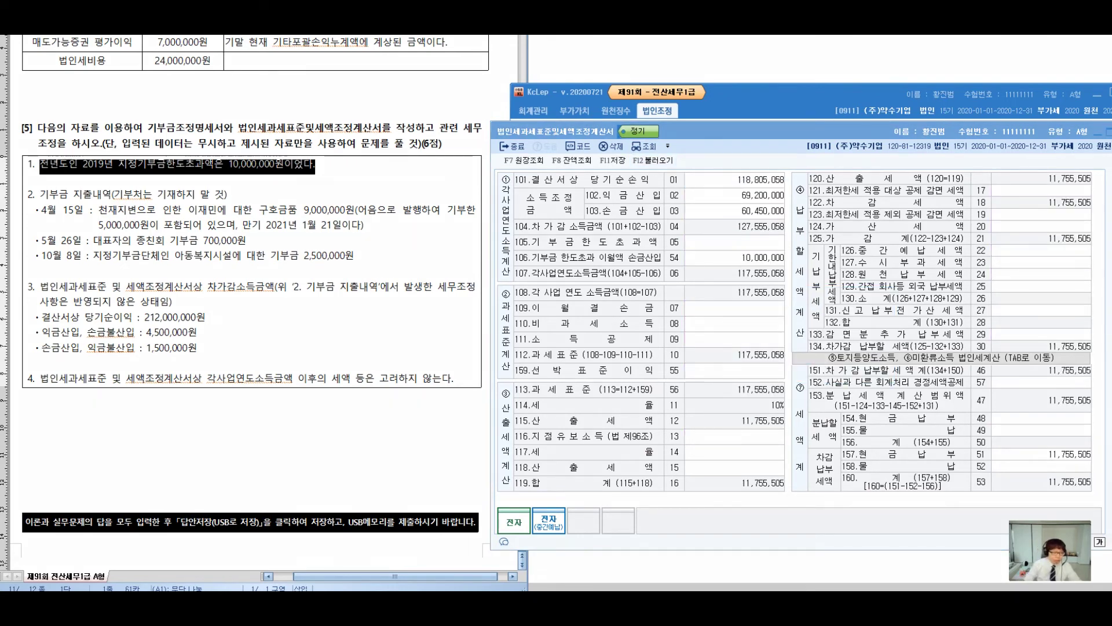
mouse_move(174, 283)
mouse_down()
mouse_move(214, 373)
mouse_move(130, 313)
mouse_move(133, 295)
mouse_move(501, 174)
mouse_move(420, 244)
mouse_up()
mouse_move(266, 335)
mouse_down()
mouse_move(309, 335)
mouse_move(289, 357)
mouse_up()
mouse_move(289, 315)
mouse_down()
mouse_move(255, 351)
mouse_move(275, 362)
mouse_up()
drag(342, 312, 346, 315)
mouse_move(366, 303)
mouse_down()
mouse_move(374, 359)
mouse_move(400, 336)
mouse_up()
drag(382, 339, 400, 345)
mouse_move(420, 307)
mouse_down()
mouse_move(422, 345)
mouse_move(435, 347)
mouse_up()
drag(452, 316, 466, 347)
mouse_move(364, 400)
mouse_down()
mouse_move(399, 383)
mouse_move(401, 431)
mouse_up()
drag(406, 387, 436, 408)
mouse_move(443, 362)
mouse_down()
mouse_move(449, 428)
mouse_move(462, 397)
mouse_up()
drag(451, 406, 470, 400)
drag(454, 405, 468, 428)
mouse_move(465, 401)
mouse_down()
mouse_move(485, 389)
mouse_move(499, 401)
mouse_up()
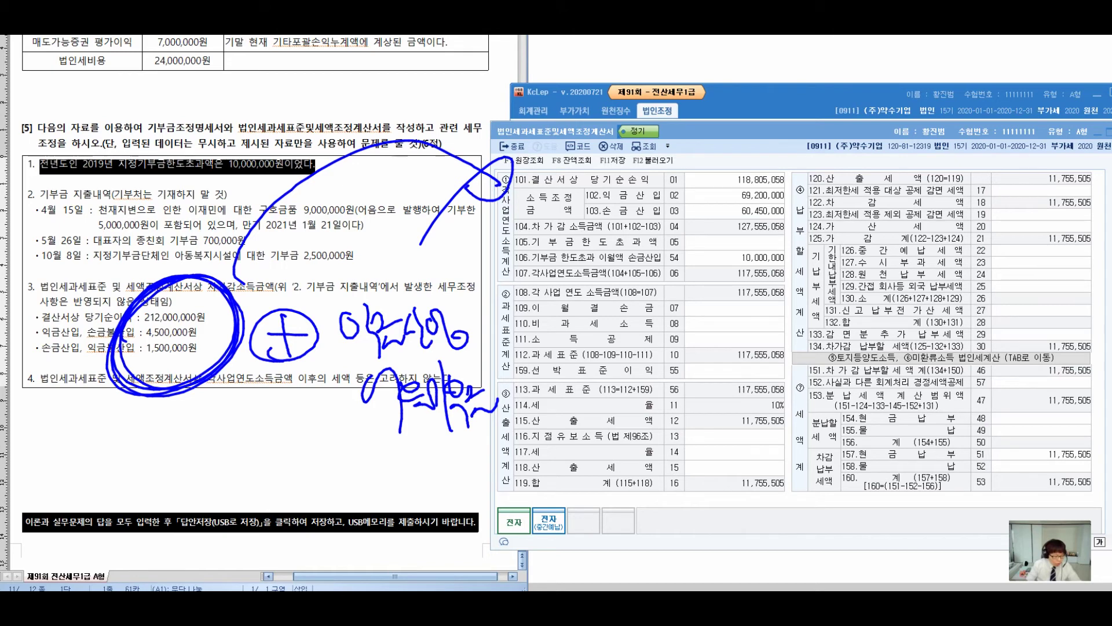
drag(377, 428, 394, 472)
mouse_move(394, 460)
mouse_down()
mouse_move(411, 498)
mouse_move(406, 451)
mouse_up()
drag(403, 458, 429, 481)
drag(420, 487, 438, 480)
mouse_move(440, 446)
mouse_down()
mouse_move(452, 490)
mouse_move(469, 475)
mouse_up()
mouse_move(472, 431)
mouse_down()
mouse_move(483, 481)
mouse_move(501, 457)
mouse_up()
drag(491, 461, 524, 463)
mouse_move(509, 470)
mouse_down()
mouse_move(511, 487)
mouse_move(518, 348)
mouse_move(526, 548)
mouse_up()
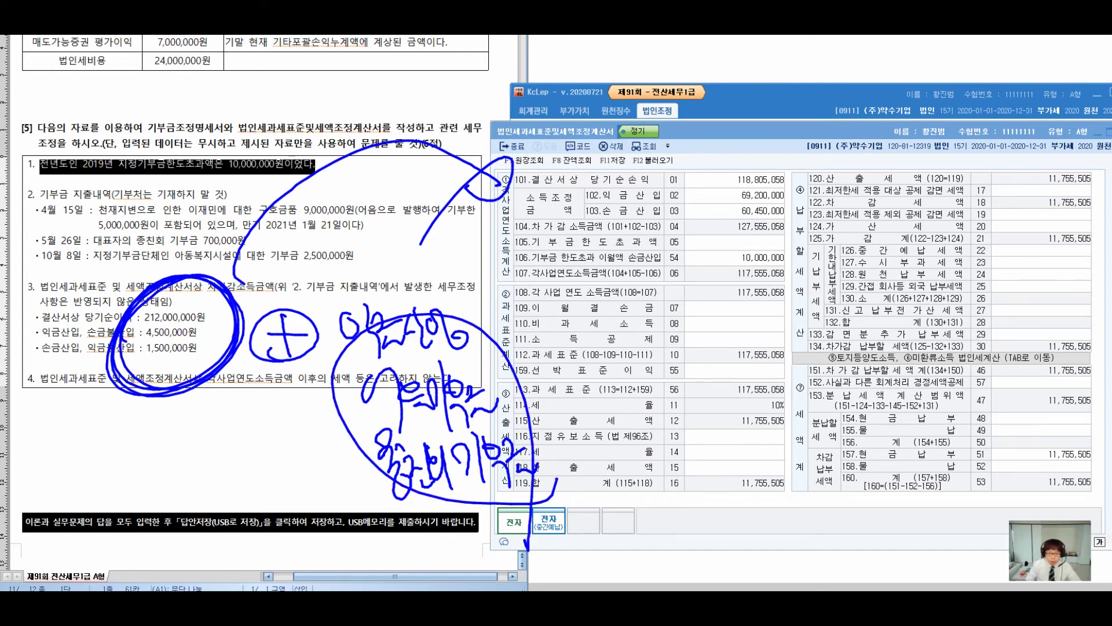
mouse_move(597, 244)
mouse_down()
mouse_move(559, 263)
mouse_move(675, 253)
mouse_move(671, 235)
mouse_up()
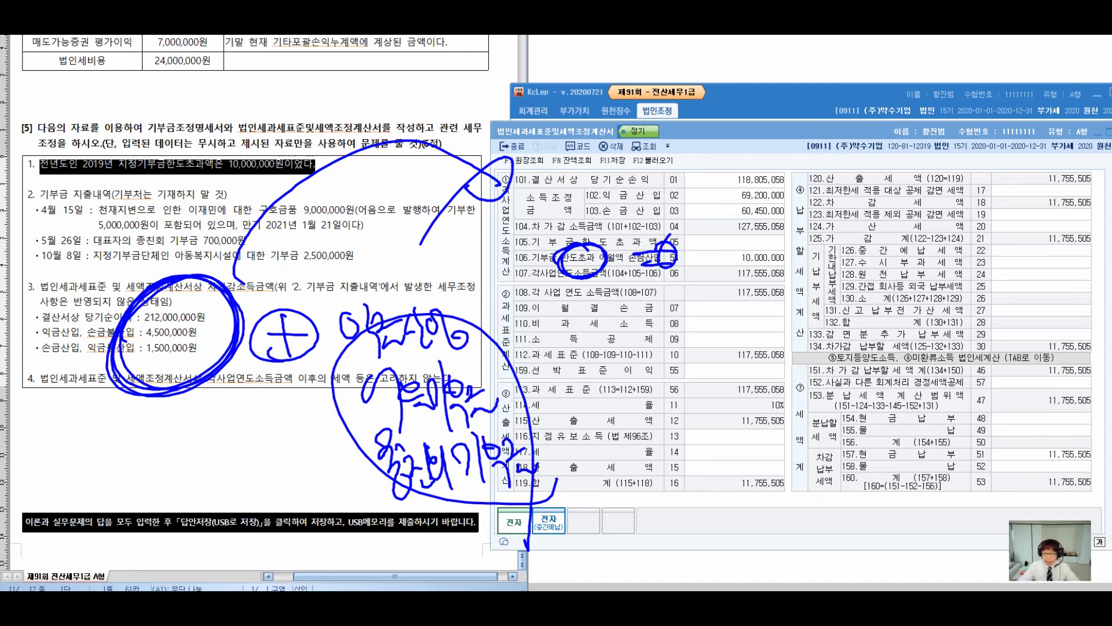
mouse_move(762, 169)
mouse_down()
mouse_move(747, 154)
mouse_move(747, 243)
mouse_move(770, 145)
mouse_move(690, 200)
mouse_up()
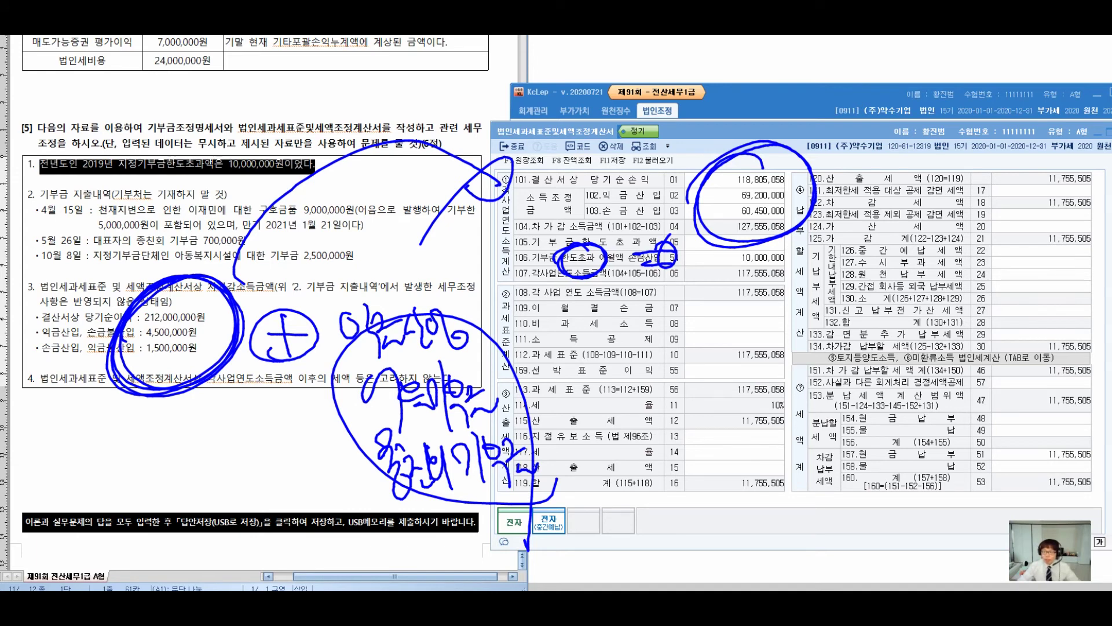
key(Escape)
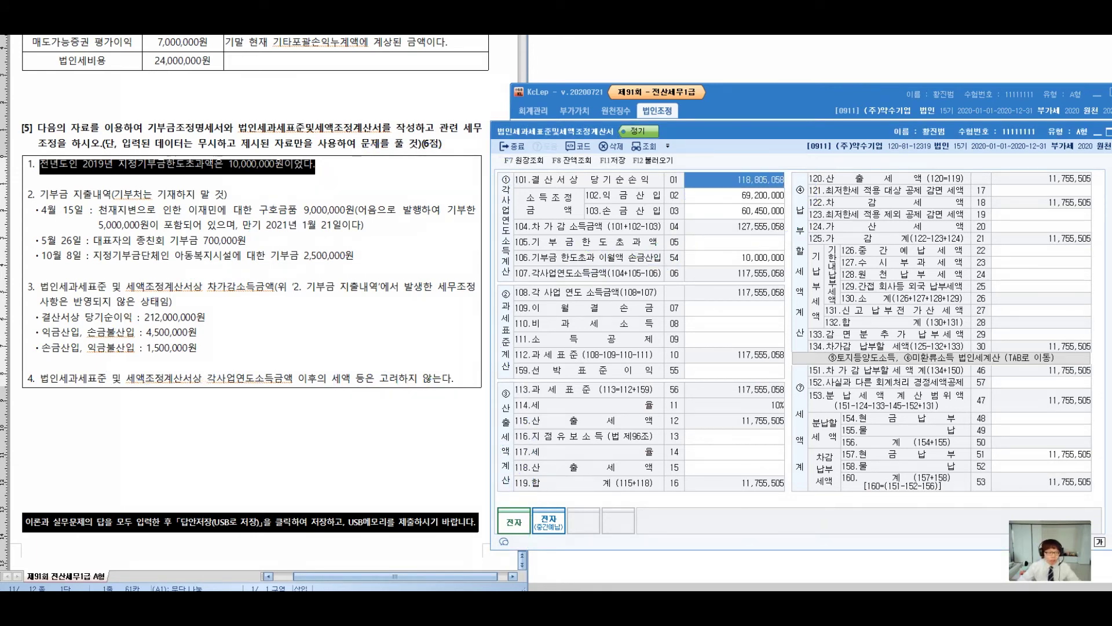
Set 결산서상 당기순손익 to 212,000,000, 익금산입 to 10,200,000 and 손금산입 to 1,500,000
text(212000000)
key(Return)
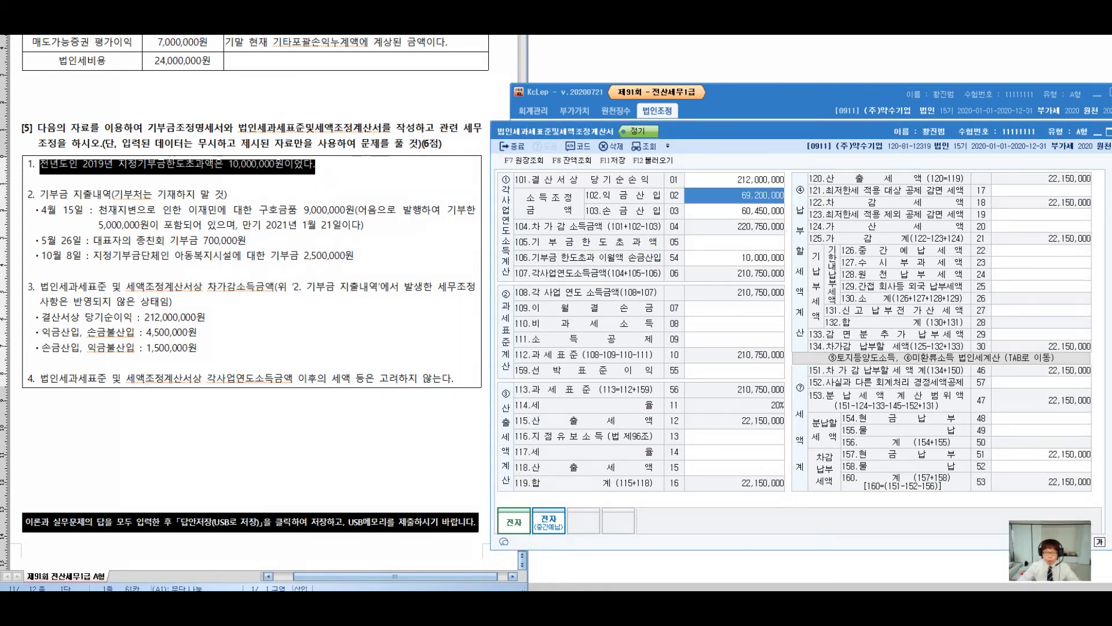
text(10200000)
key(Return)
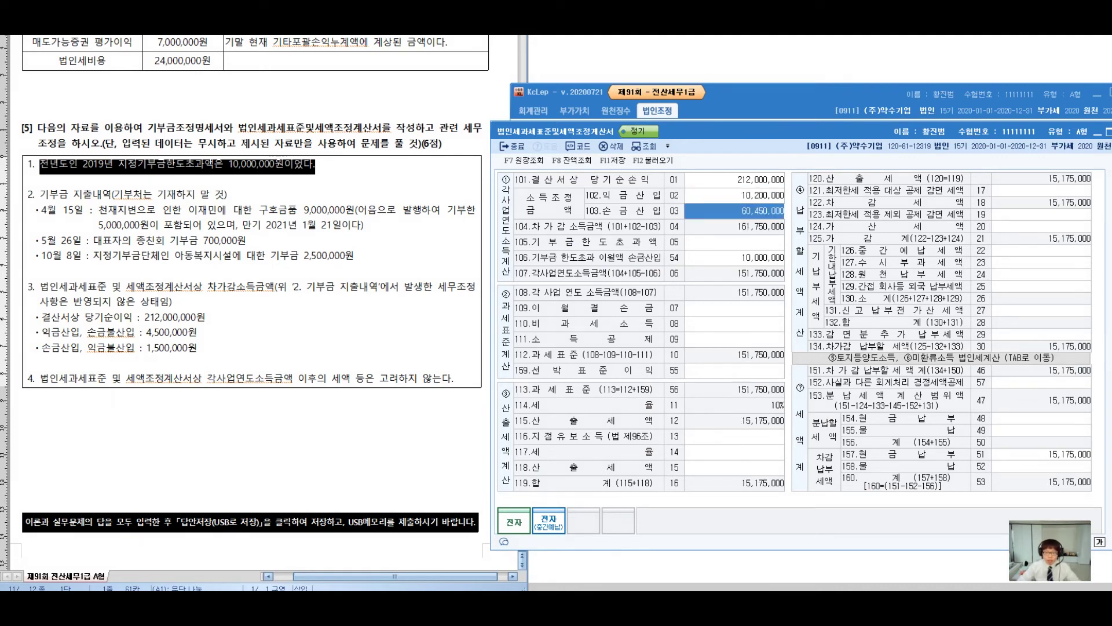
text(1500000)
key(Return)
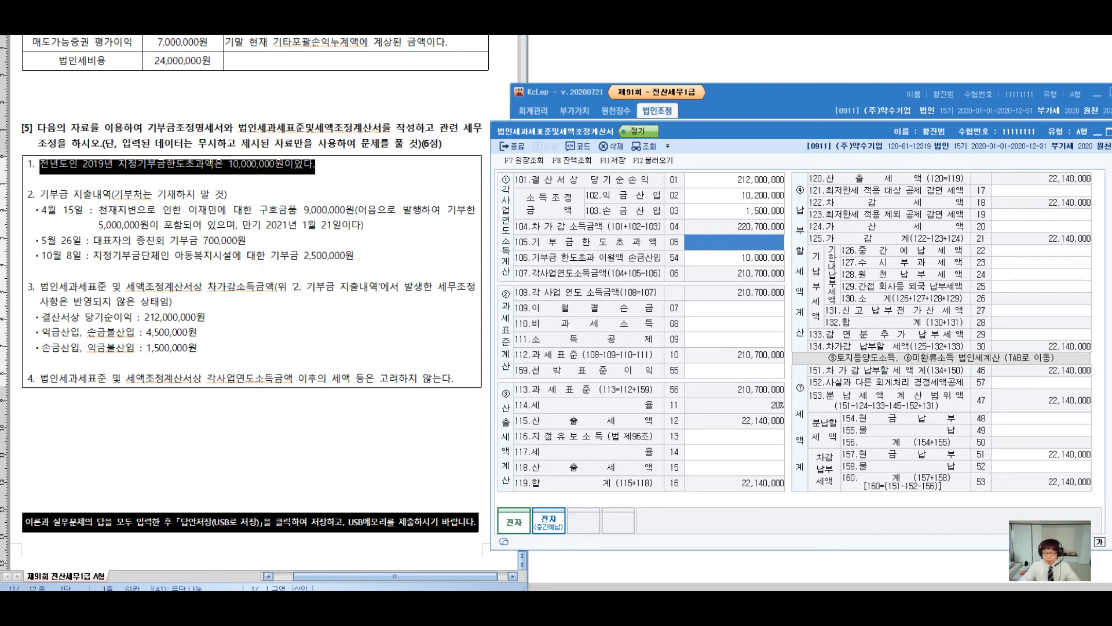
Check the 분납할세액 and 차감납부세액 sections and the total in line 160
click(1063, 48)
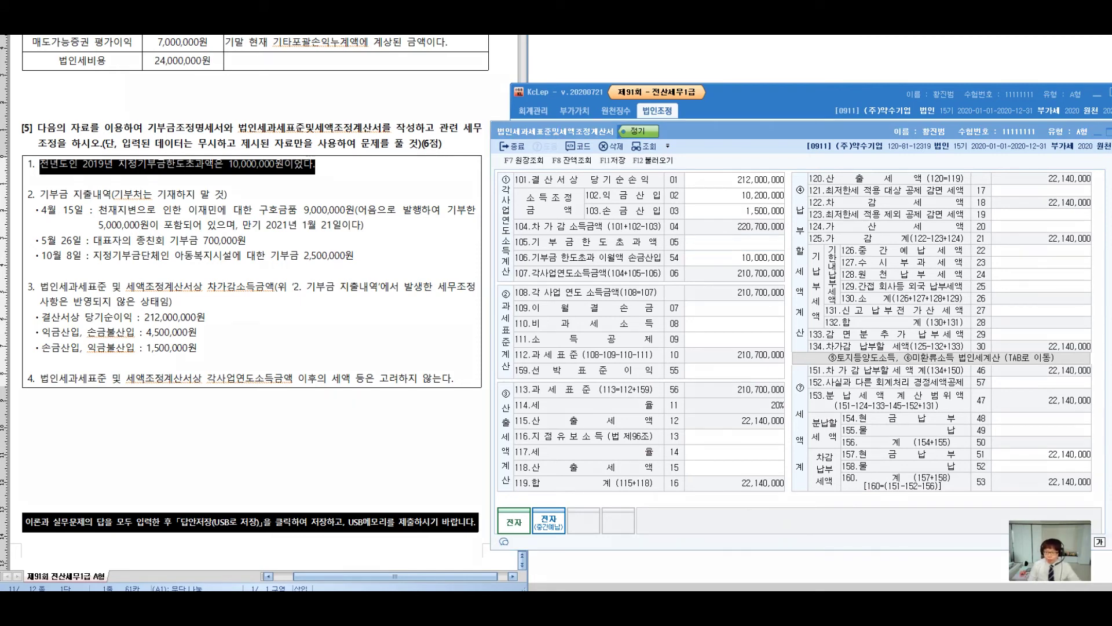
drag(806, 382, 807, 425)
drag(820, 398, 820, 445)
drag(841, 405, 854, 439)
drag(869, 392, 755, 480)
drag(760, 377, 882, 515)
mouse_move(1037, 447)
mouse_down()
mouse_move(1072, 493)
mouse_move(1029, 514)
mouse_up()
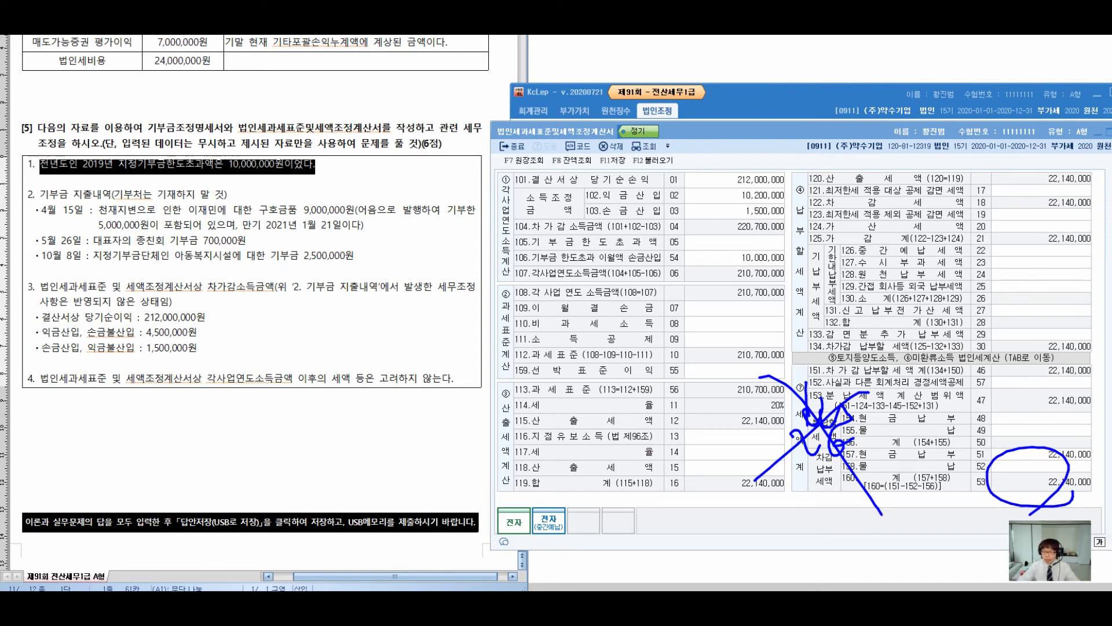
key(Escape)
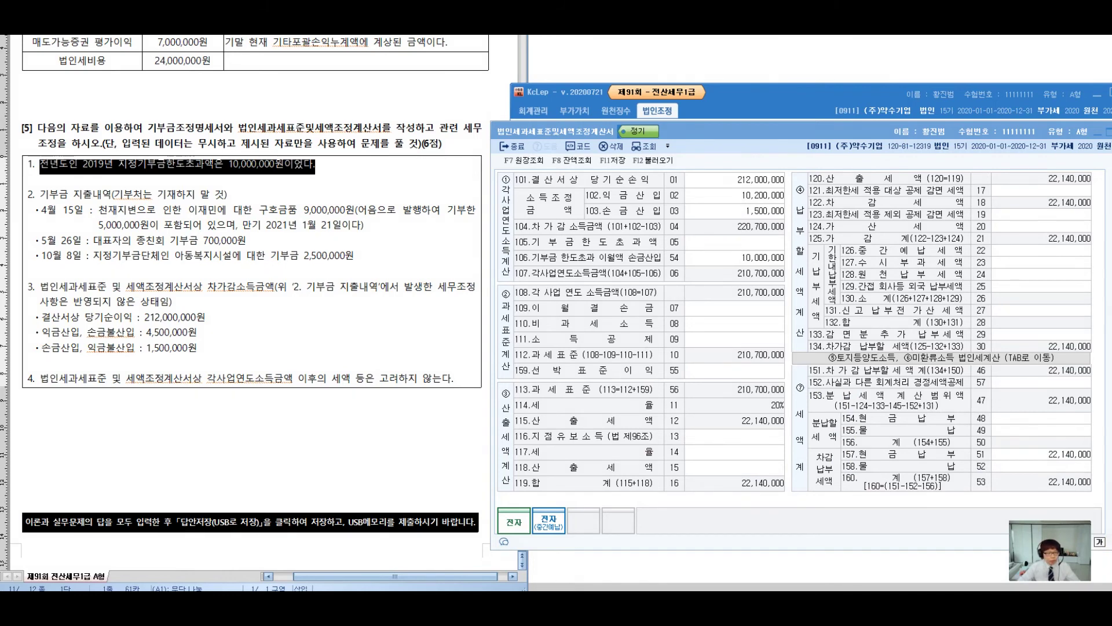
Close the completed 법인세과세표준및세액조정계산서
click(199, 348)
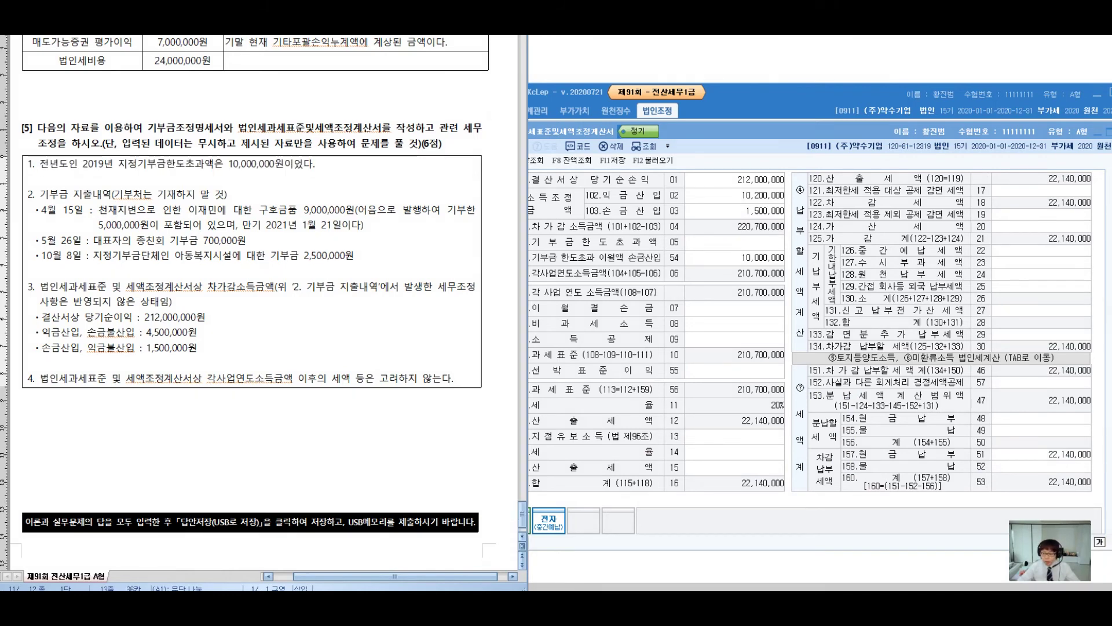
drag(857, 131, 790, 124)
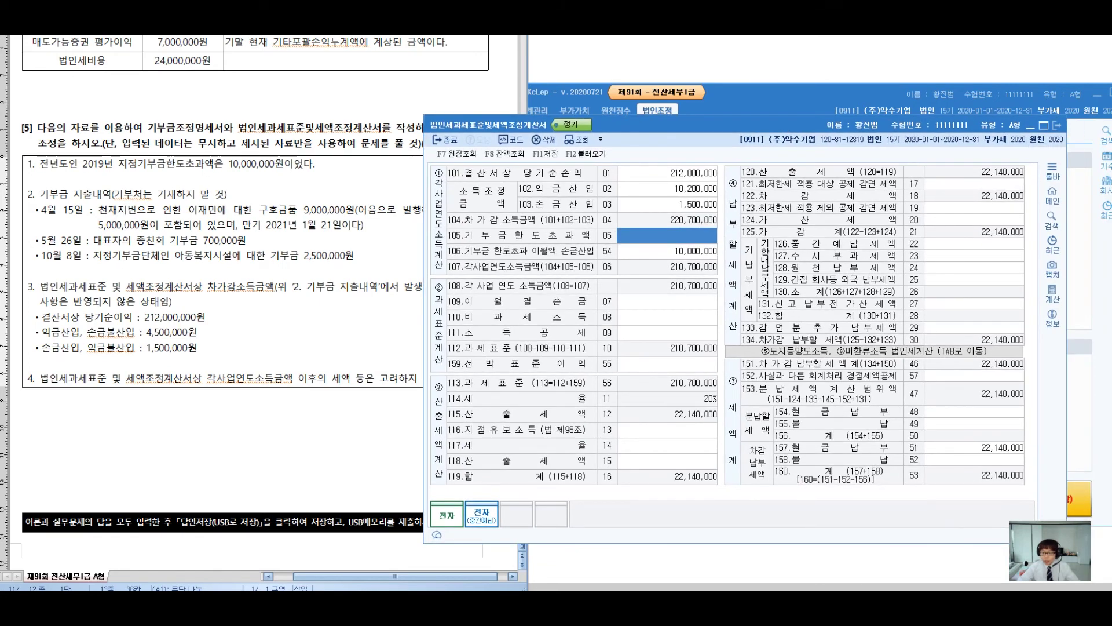
click(1057, 125)
click(732, 358)
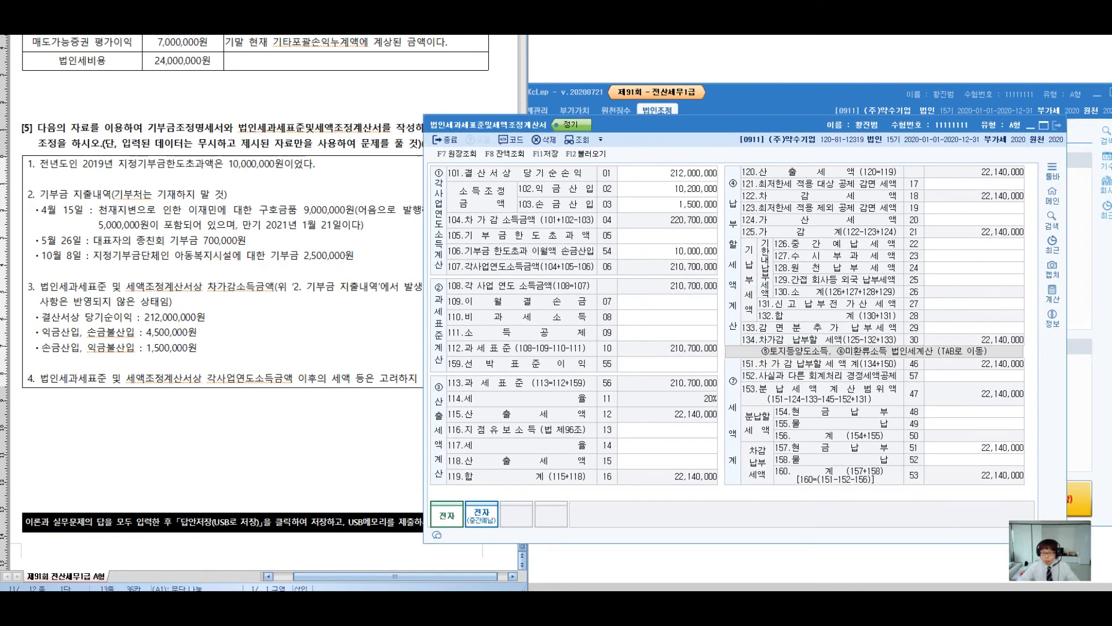
Go back through the exam document from problem 5 to problem 2
click(198, 332)
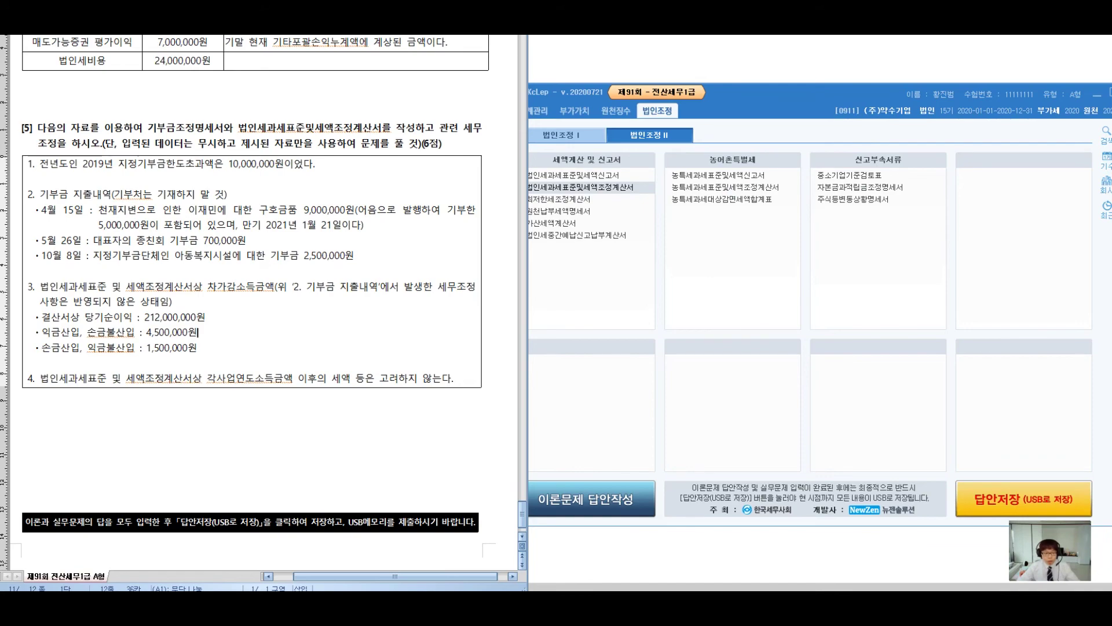
scroll(261, 301, up, 12)
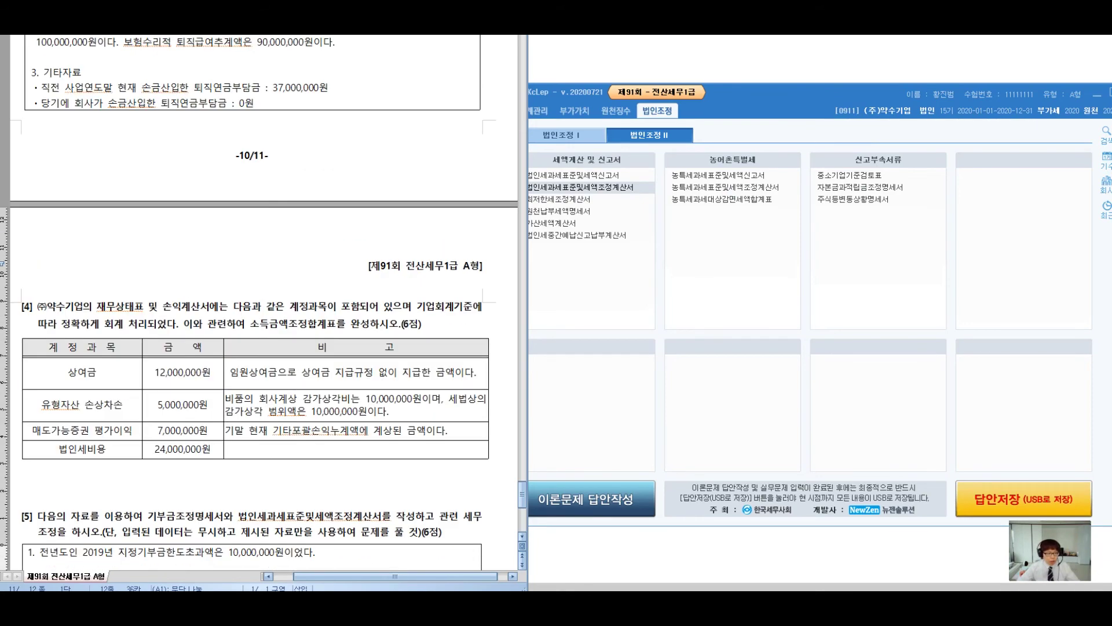
scroll(261, 301, up, 8)
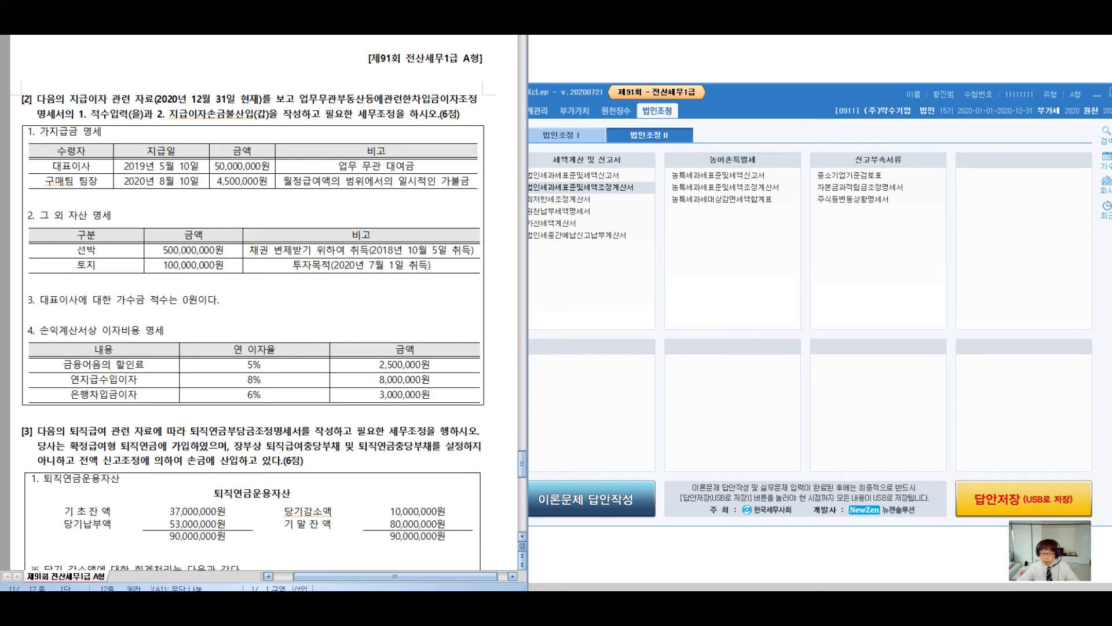
scroll(264, 301, up, 10)
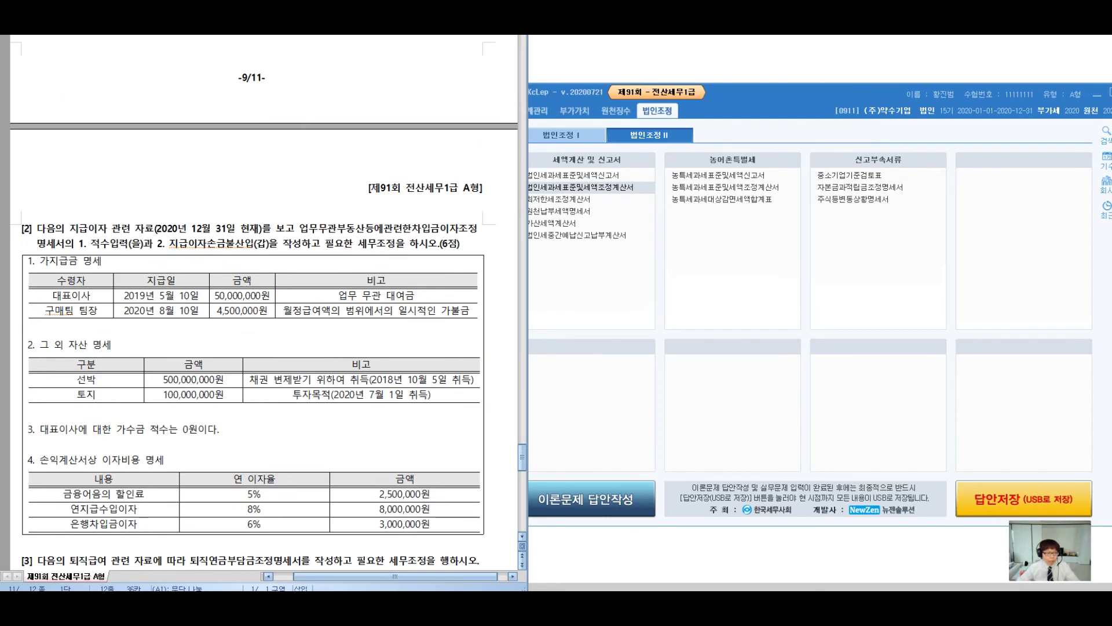